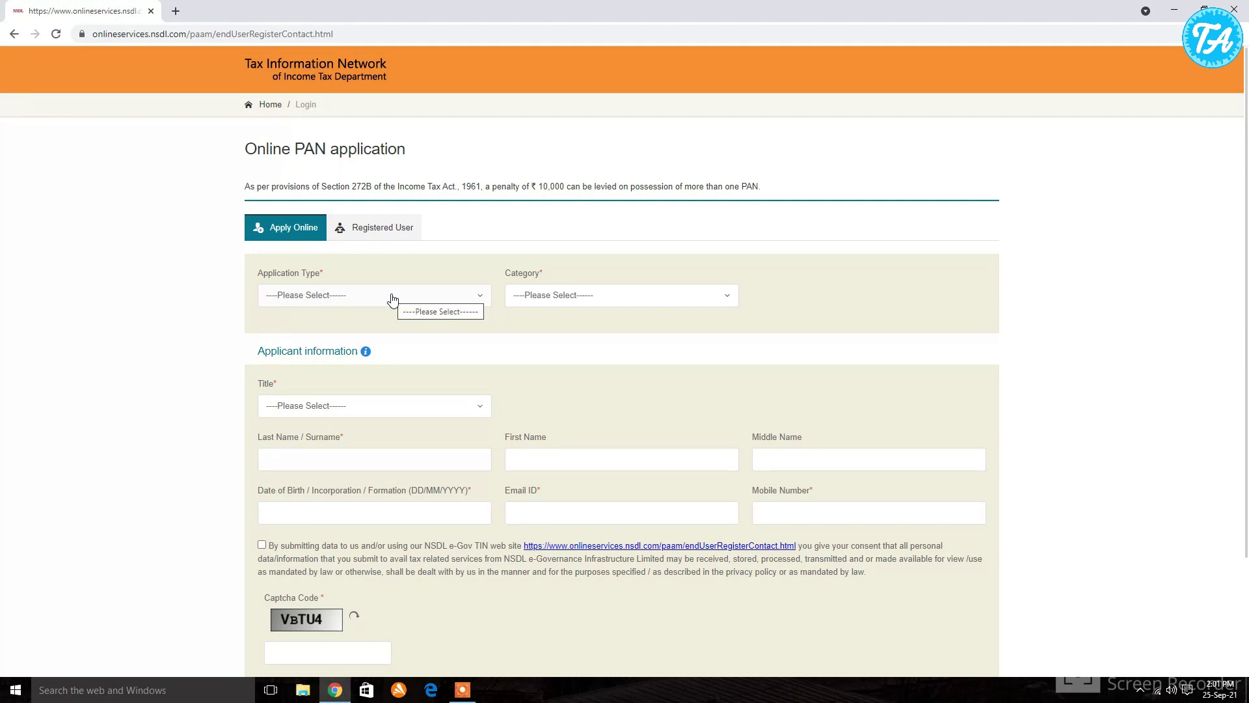
Step: Set the application type to Changes or Correction in existing PAN Data / Reprint of PAN Card and the category to INDIVIDUAL
left_click(392, 298)
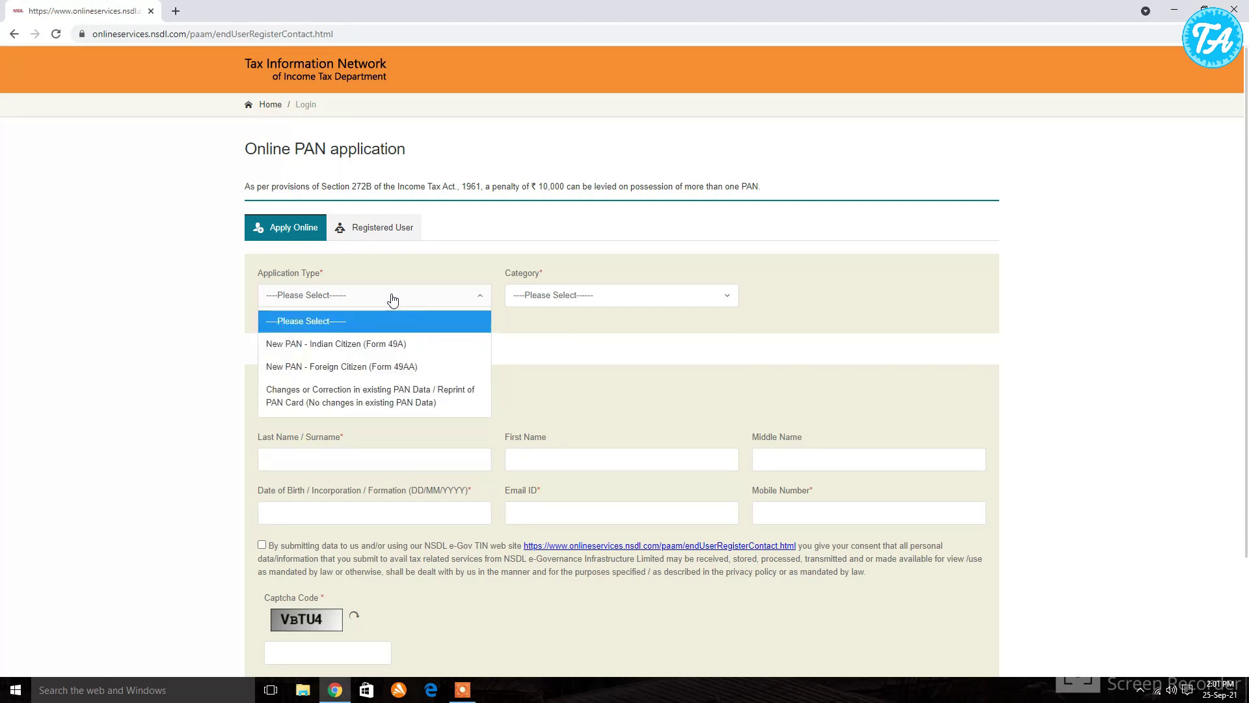
left_click(355, 404)
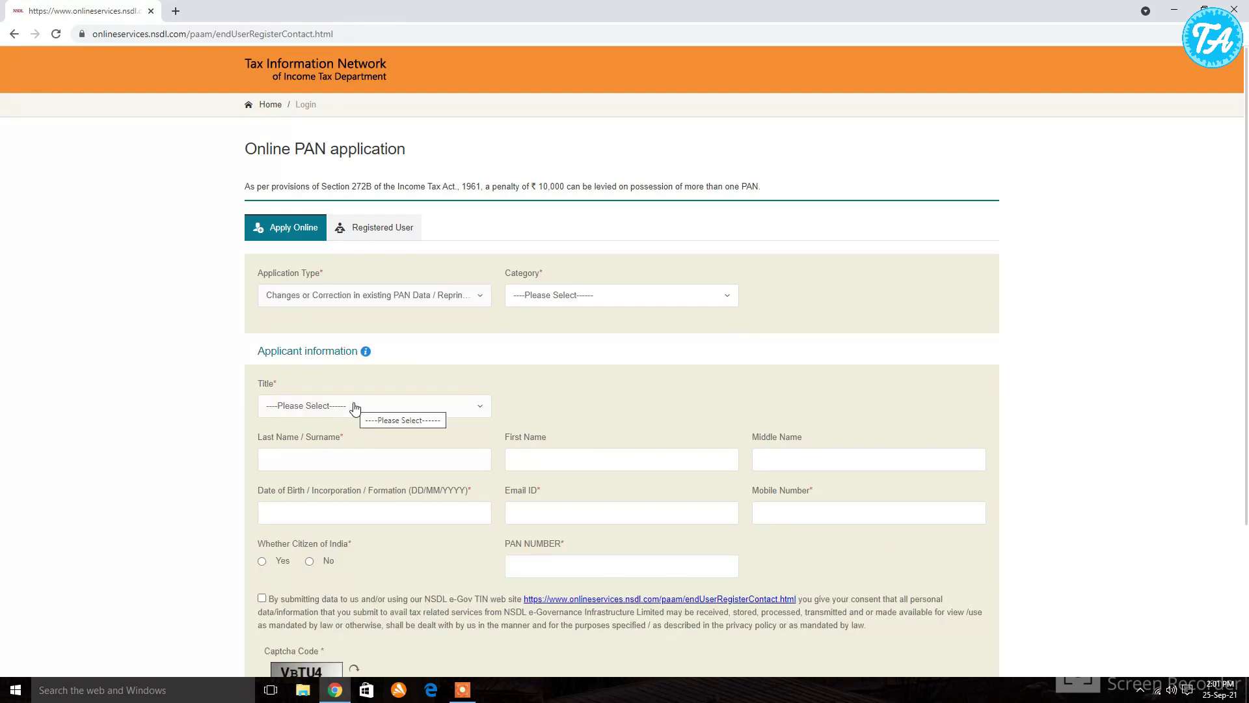
left_click(555, 303)
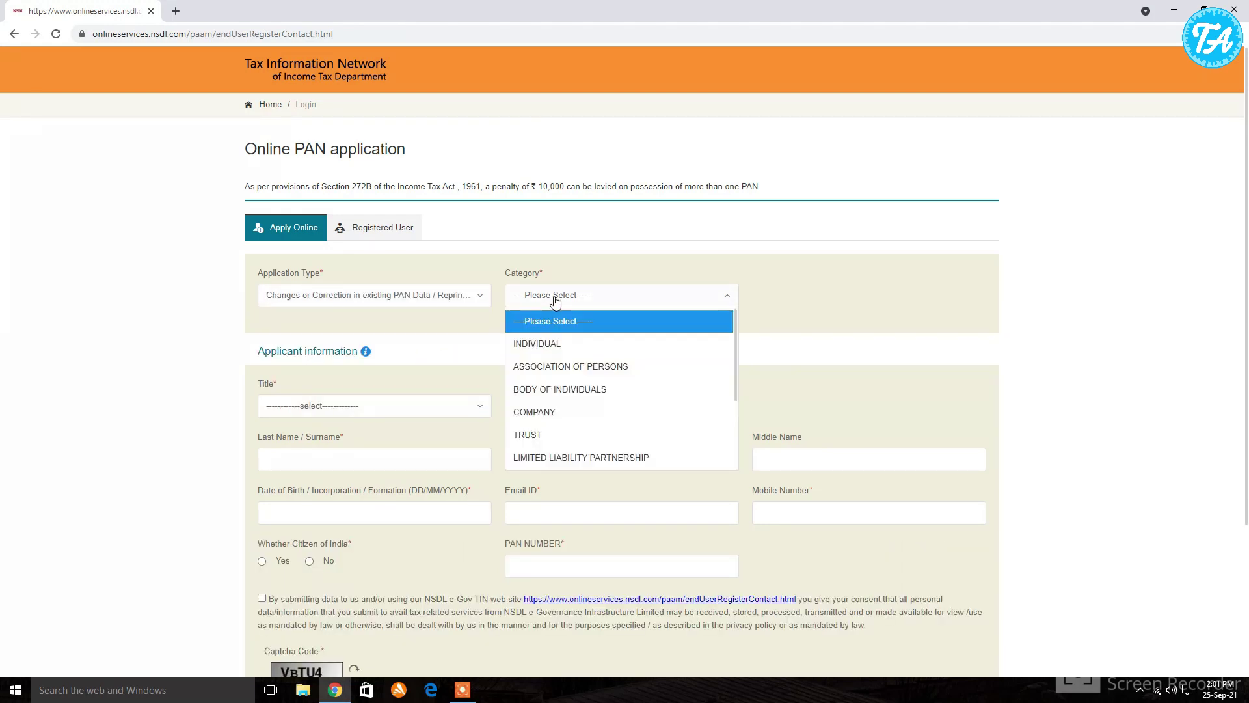
left_click(546, 345)
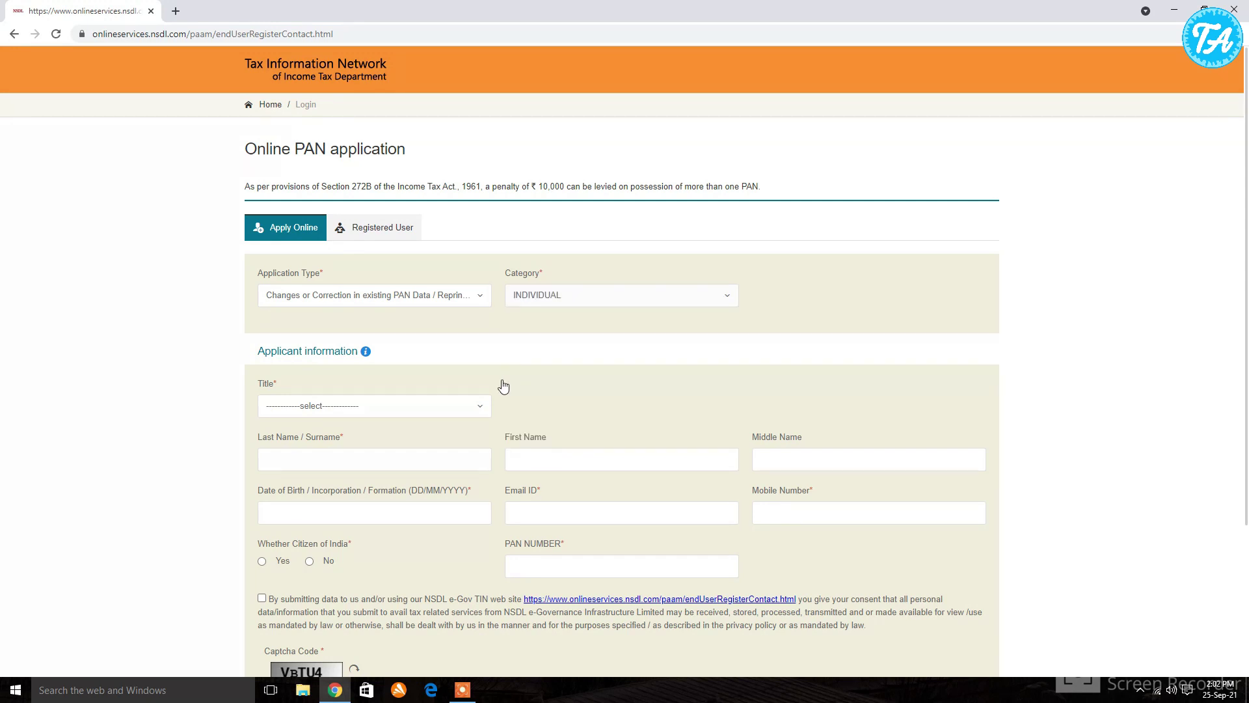
Step: Set the applicant's title to Shri in the applicant information
scroll(475, 400, "down", 2)
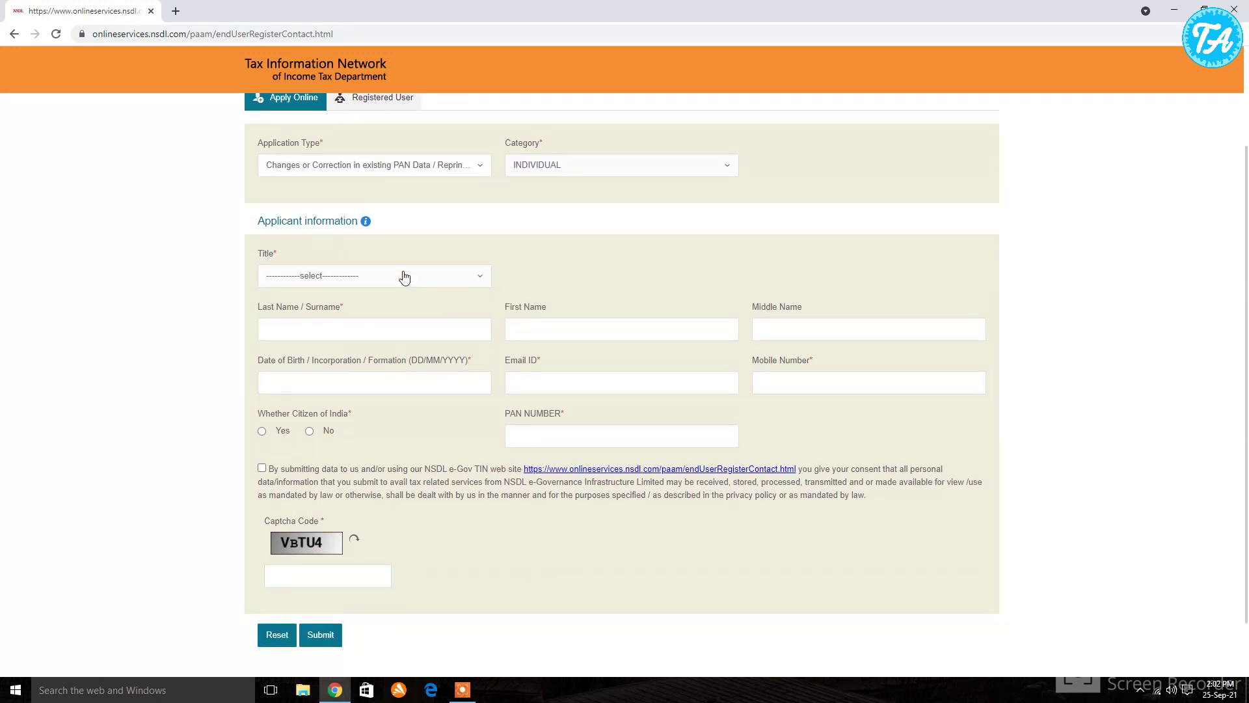
left_click(405, 277)
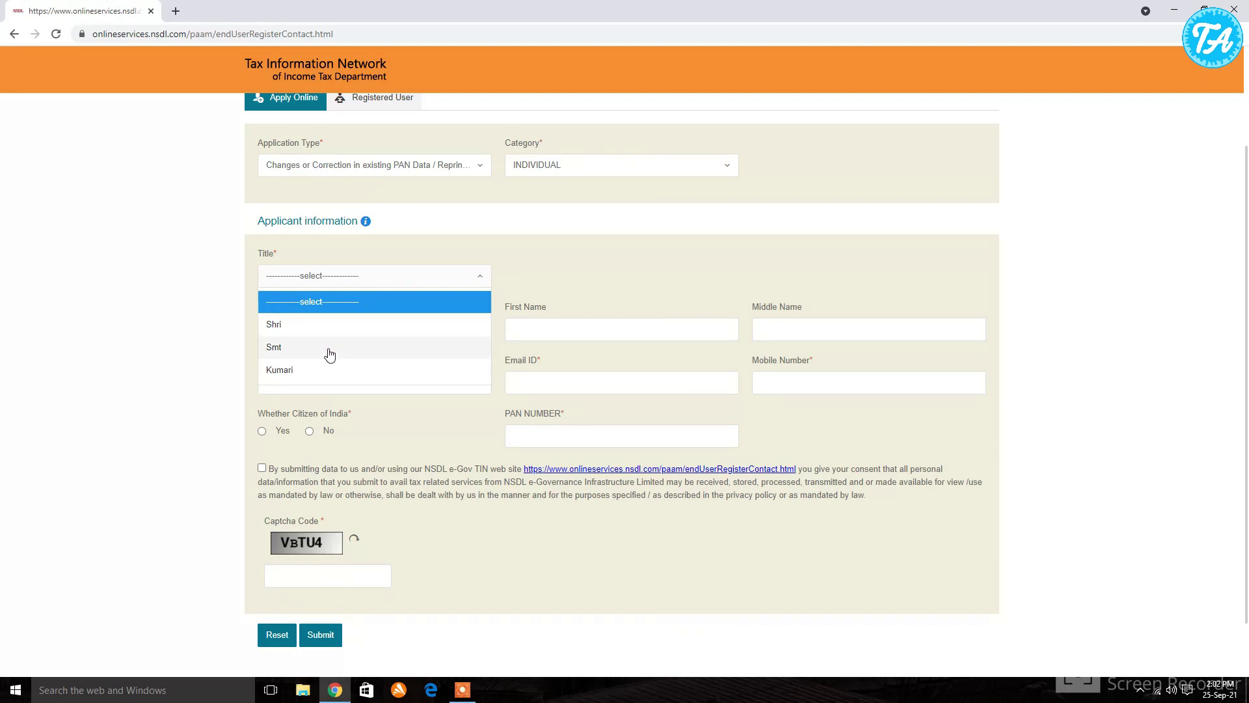
left_click(326, 324)
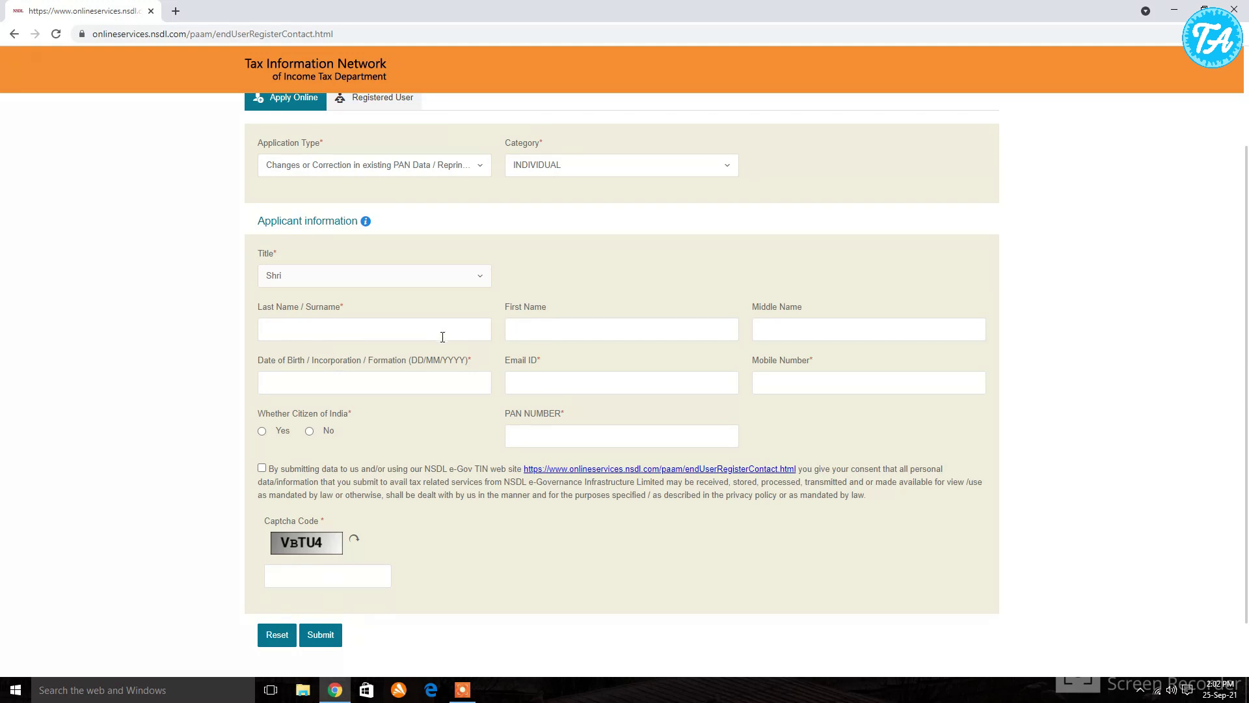
left_click(376, 389)
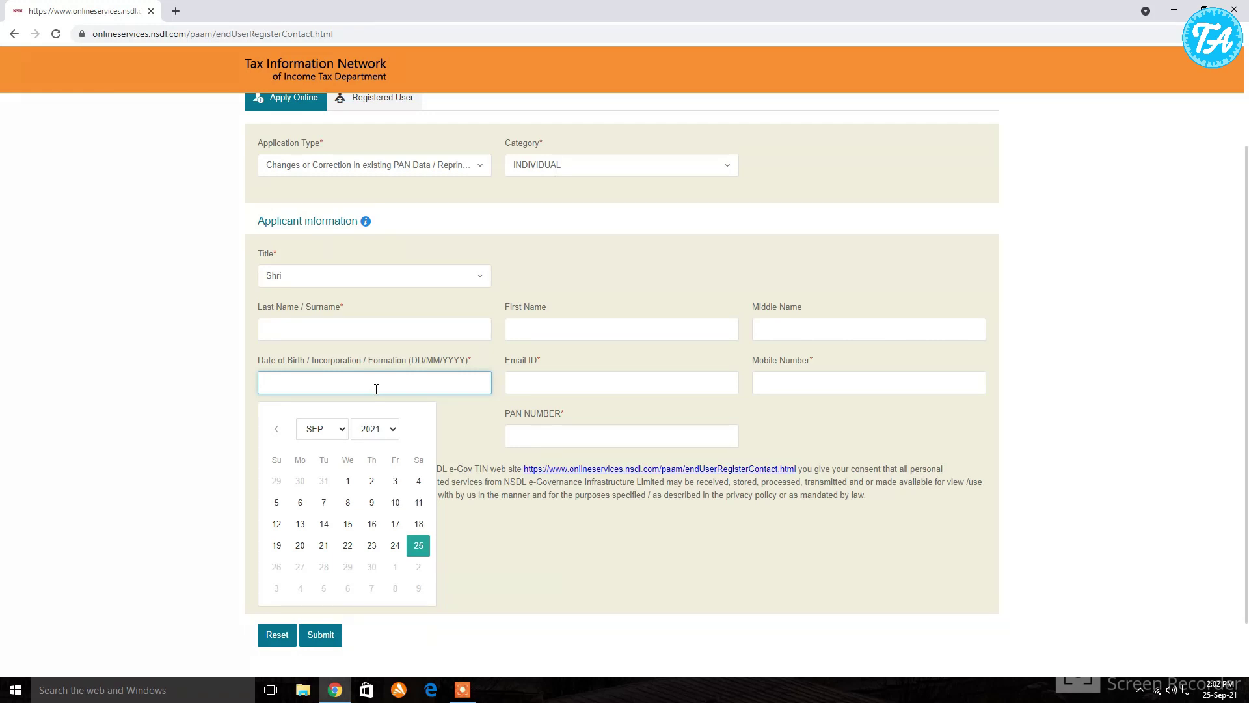
left_click(381, 430)
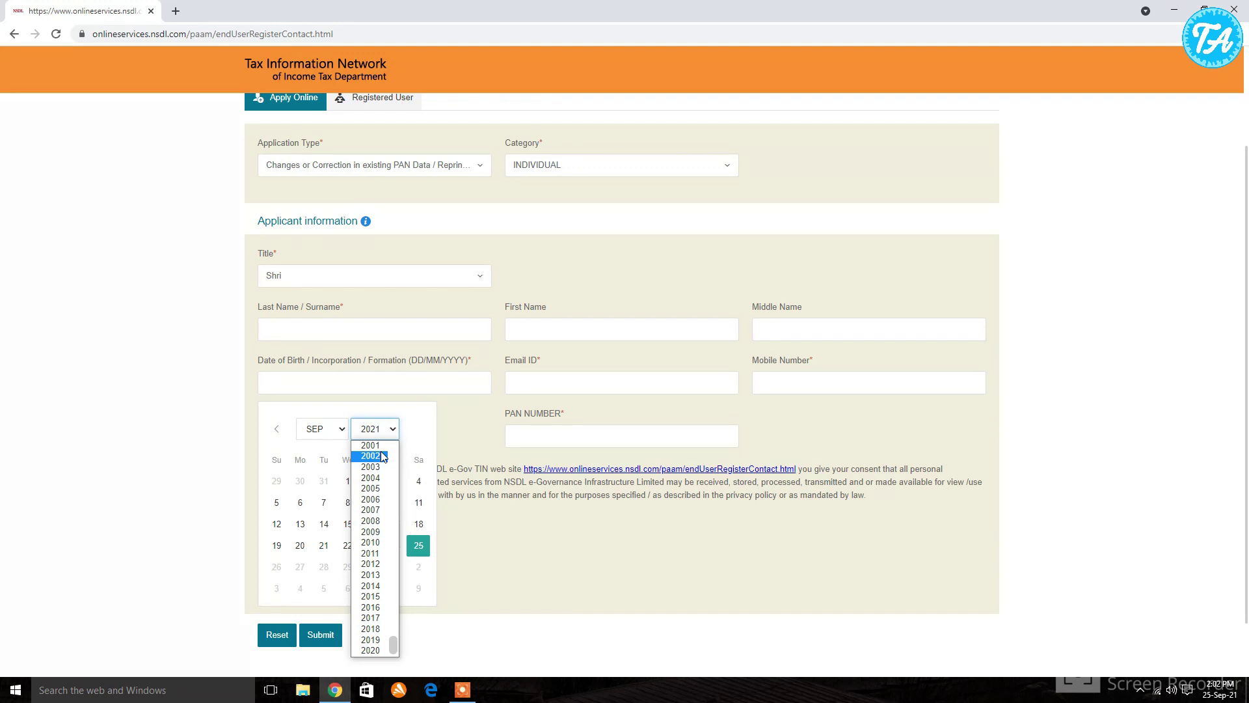
left_click(370, 456)
left_click(466, 444)
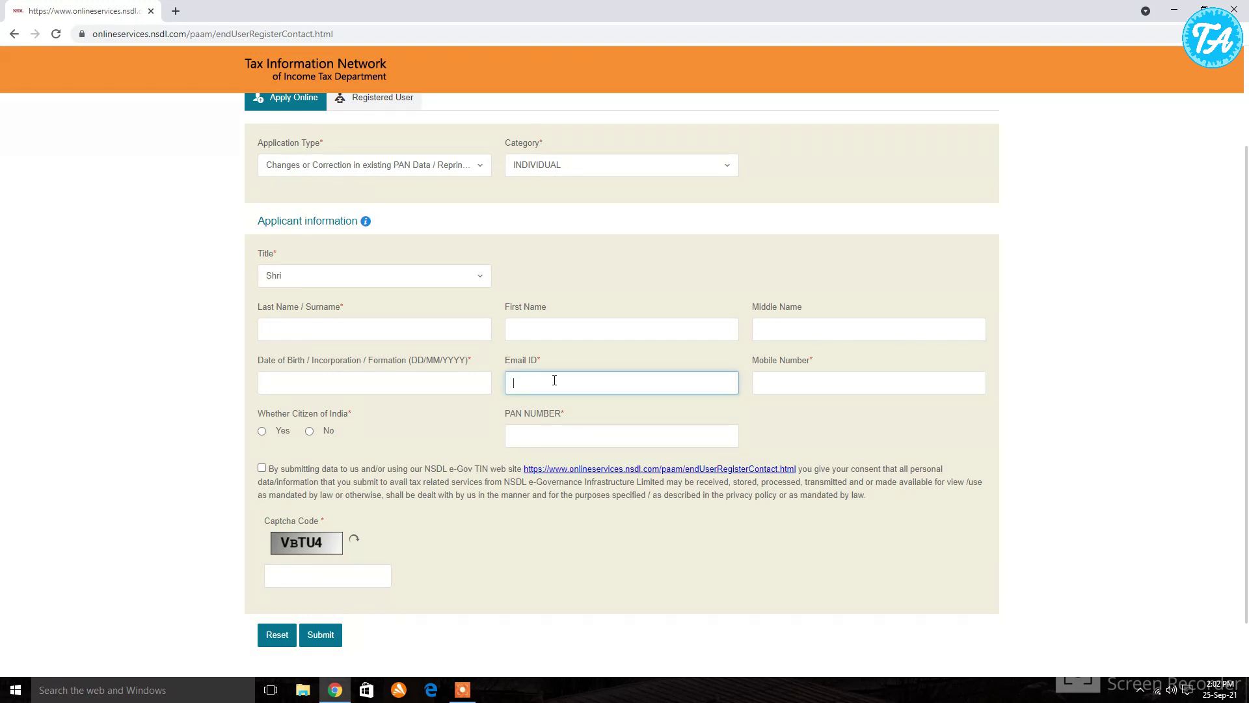
left_click(799, 386)
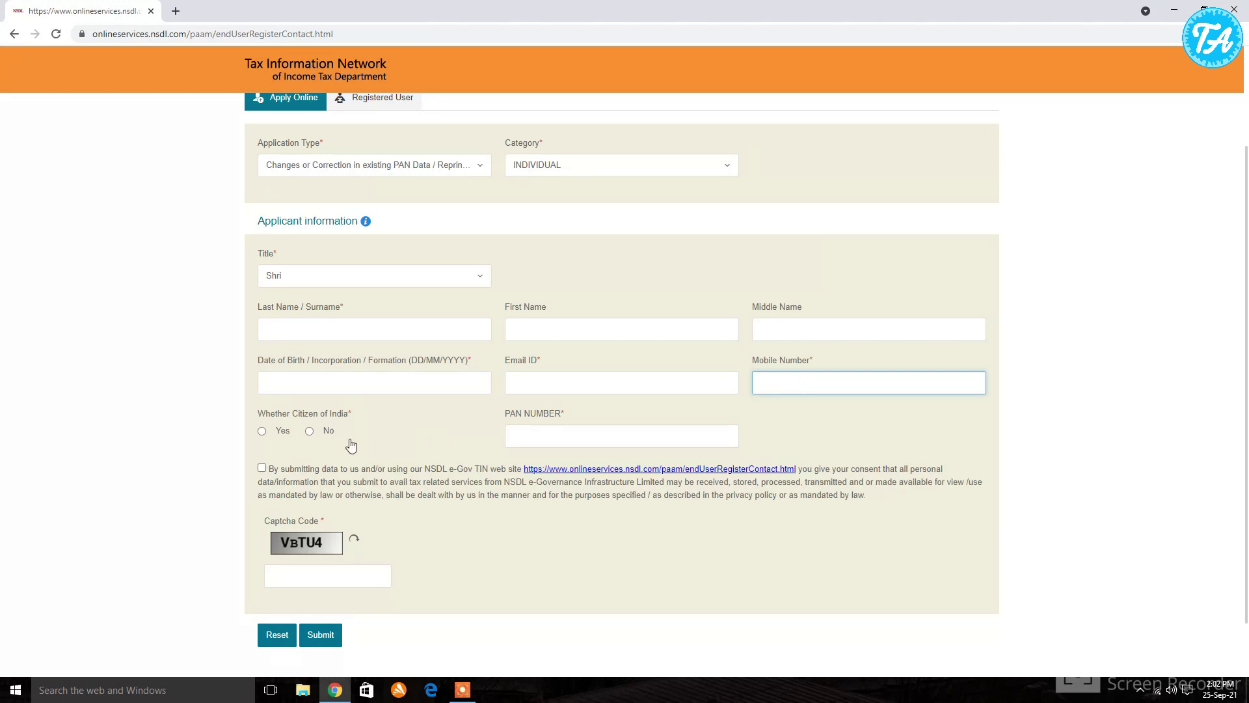
Step: Answer Yes to whether the applicant is a citizen of India and go to the PAN number field
left_click(262, 431)
left_click(311, 432)
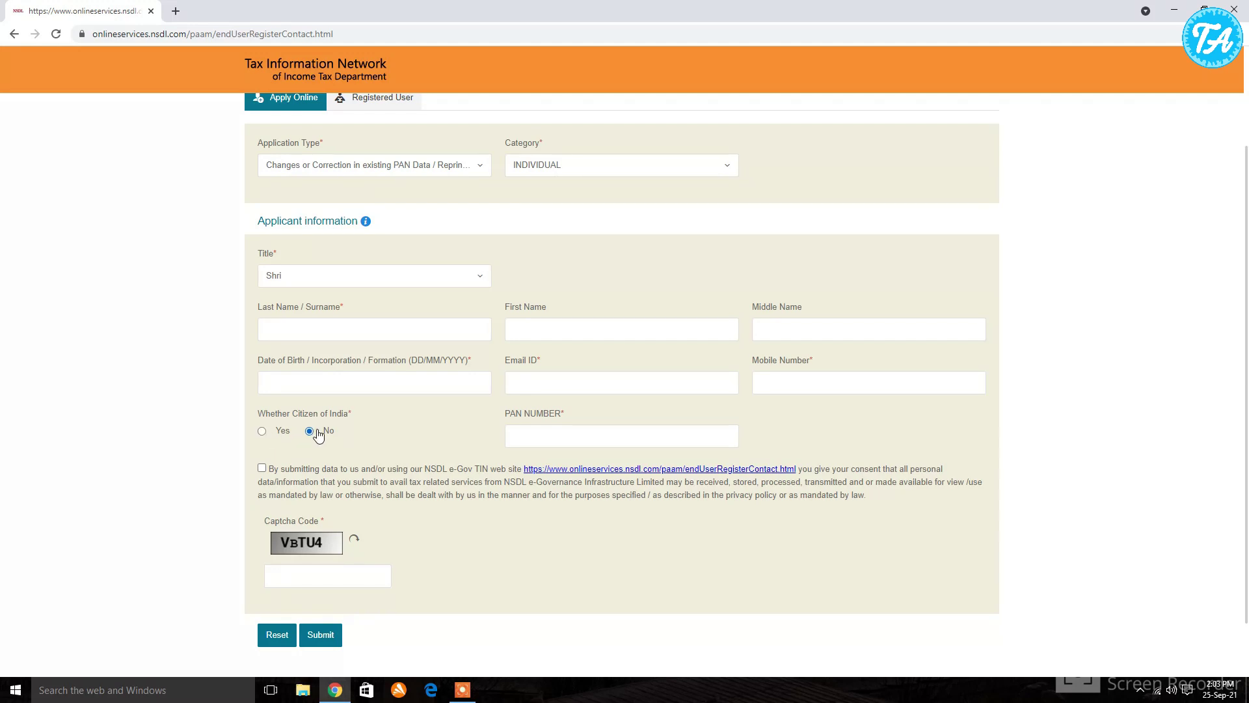
left_click(263, 432)
left_click(518, 438)
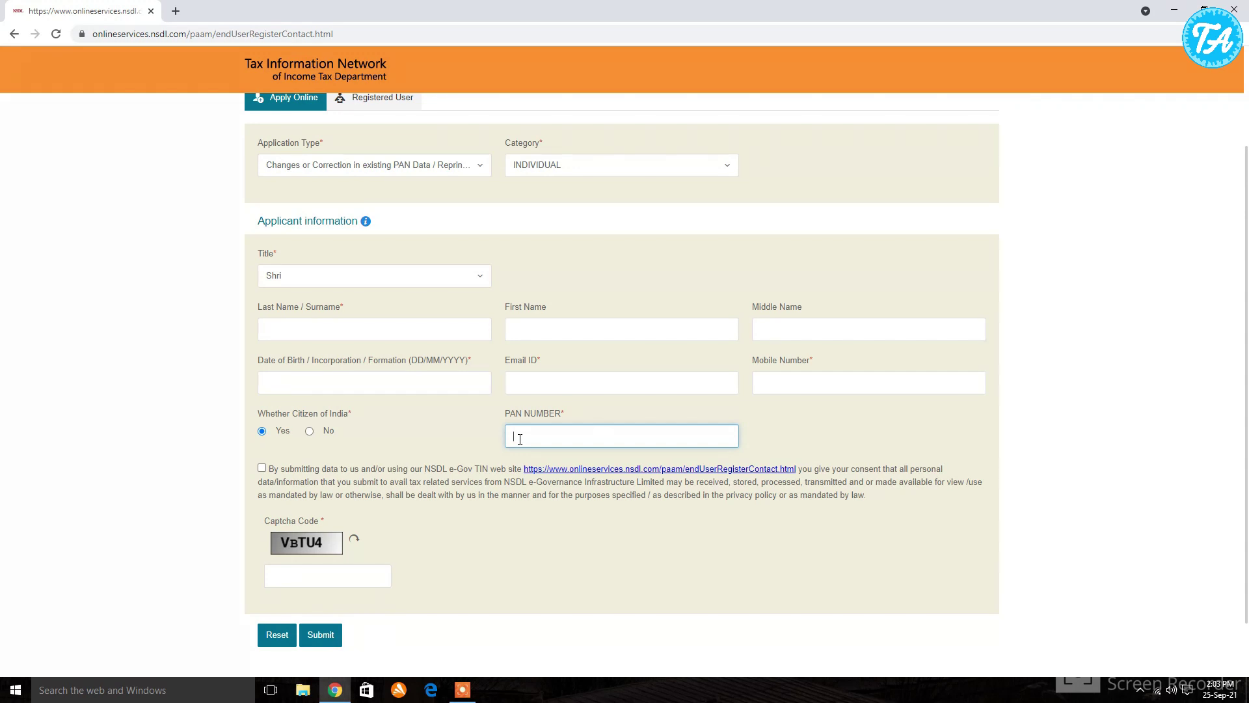
Step: Give consent to the data submission terms and submit the applicant registration form
left_click(261, 468)
scroll(510, 511, "down", 1)
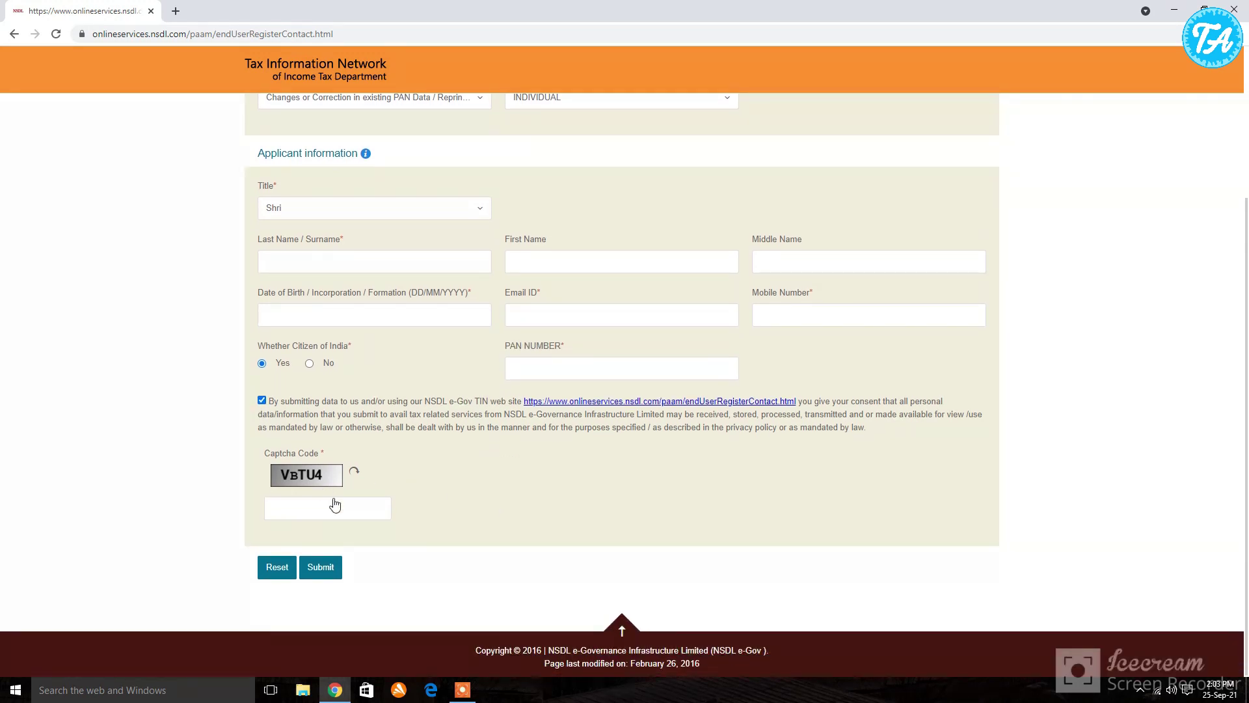
left_click(320, 566)
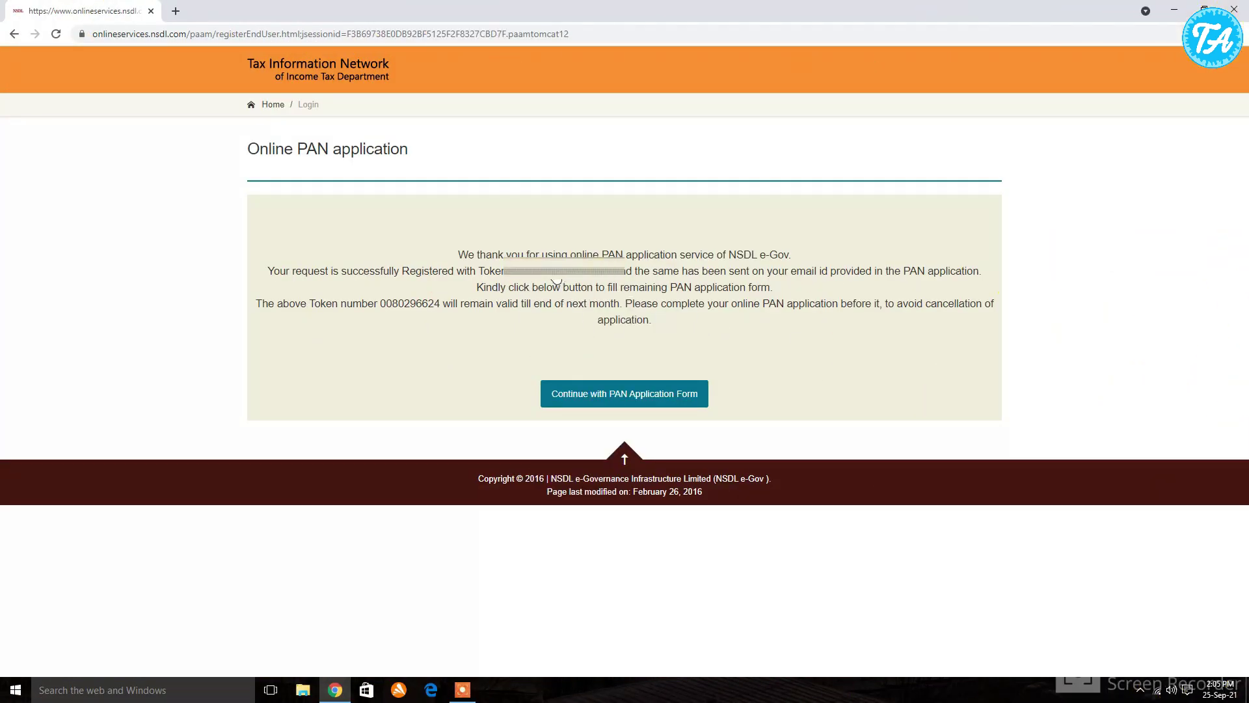
Step: Highlight the issued token number, continue with the PAN application form and dismiss the reminder to save details
double_click(566, 274)
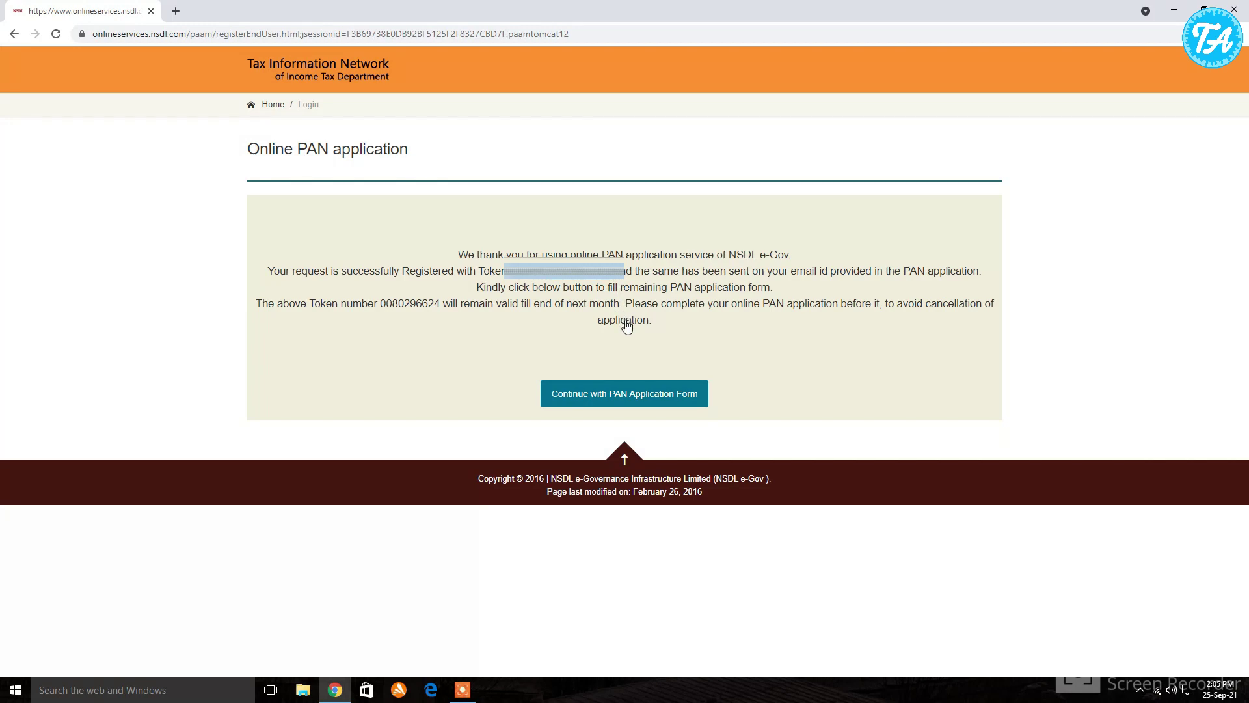
left_click(583, 393)
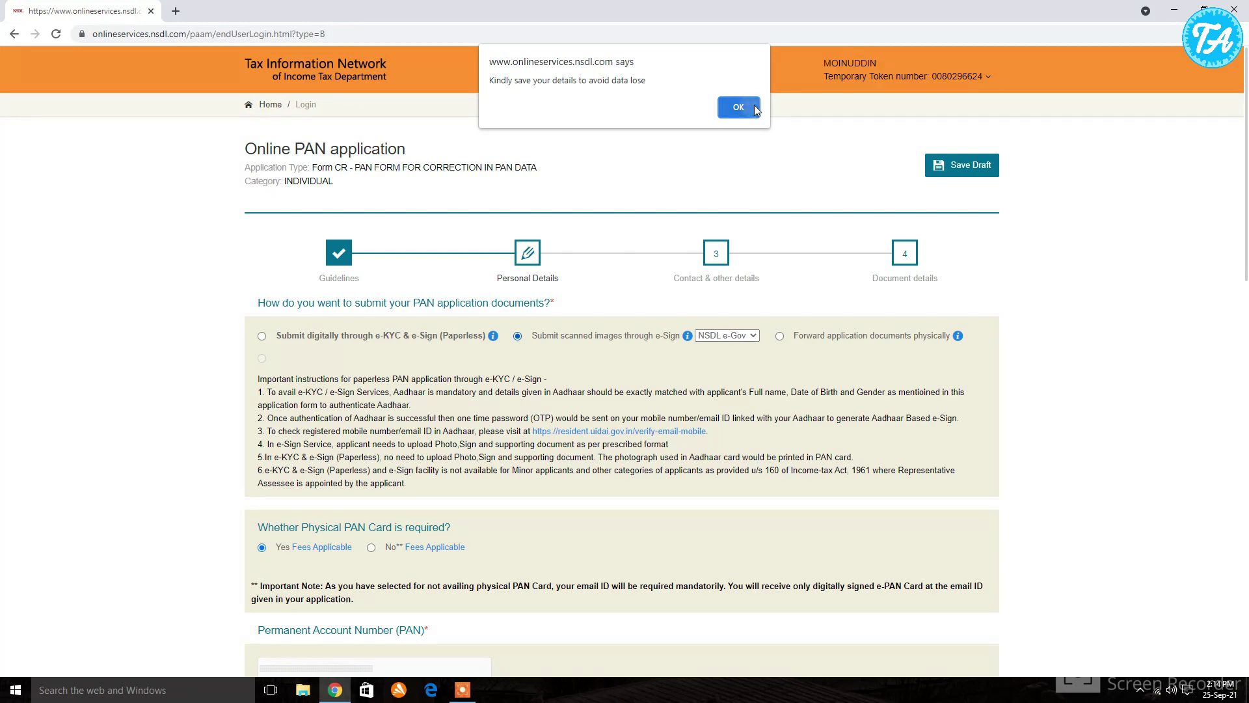
key("Return")
Step: Compare the applicable fees without and with a physical PAN card, returning the choice to Yes
scroll(636, 287, "down", 4)
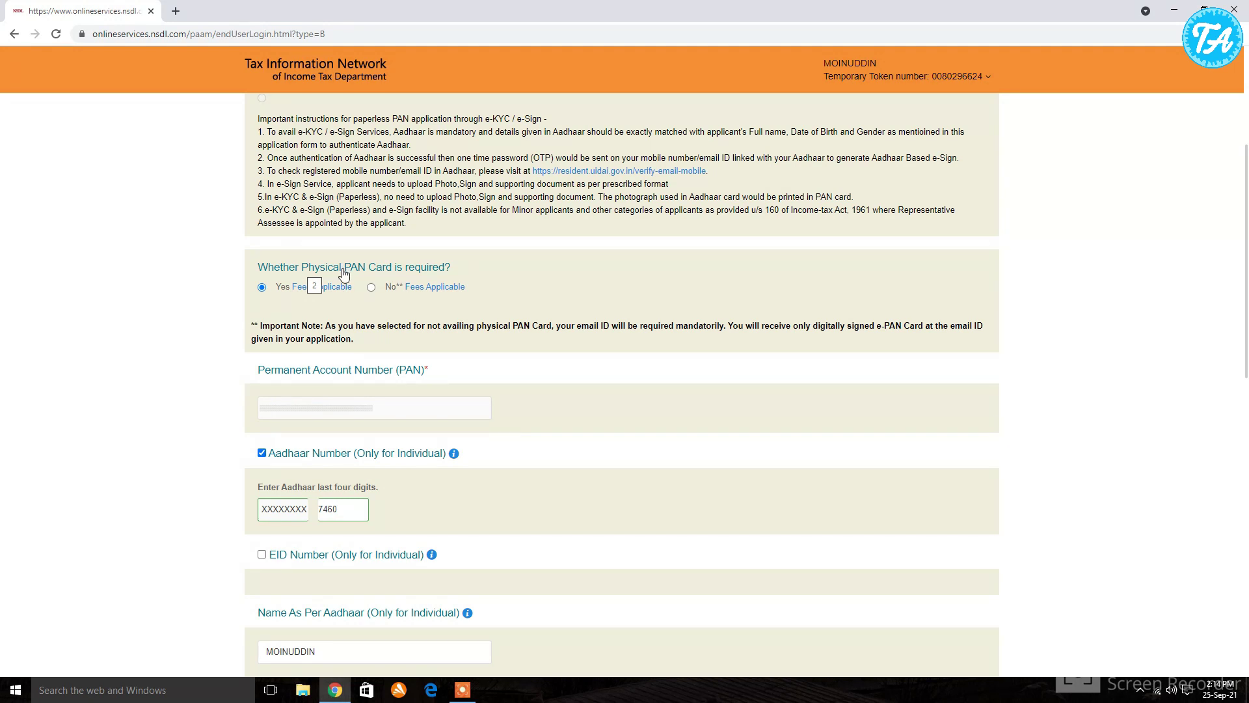
left_click(371, 287)
mouse_move(414, 290)
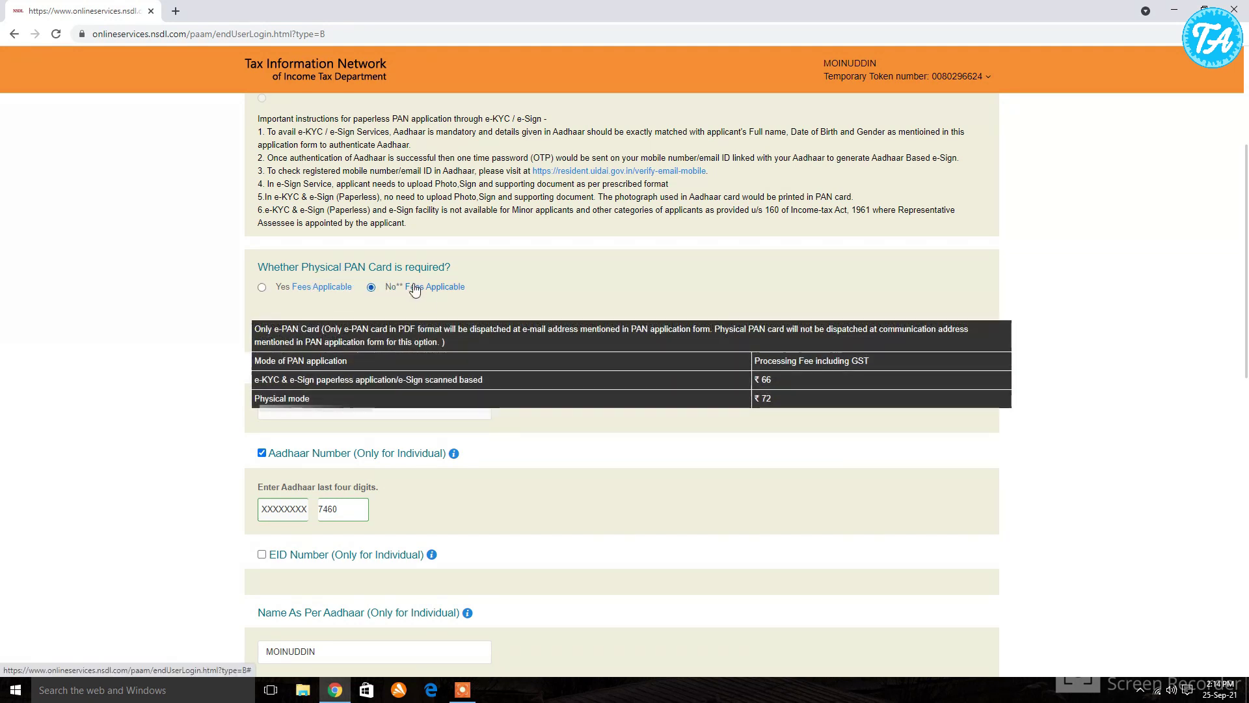
left_click(260, 290)
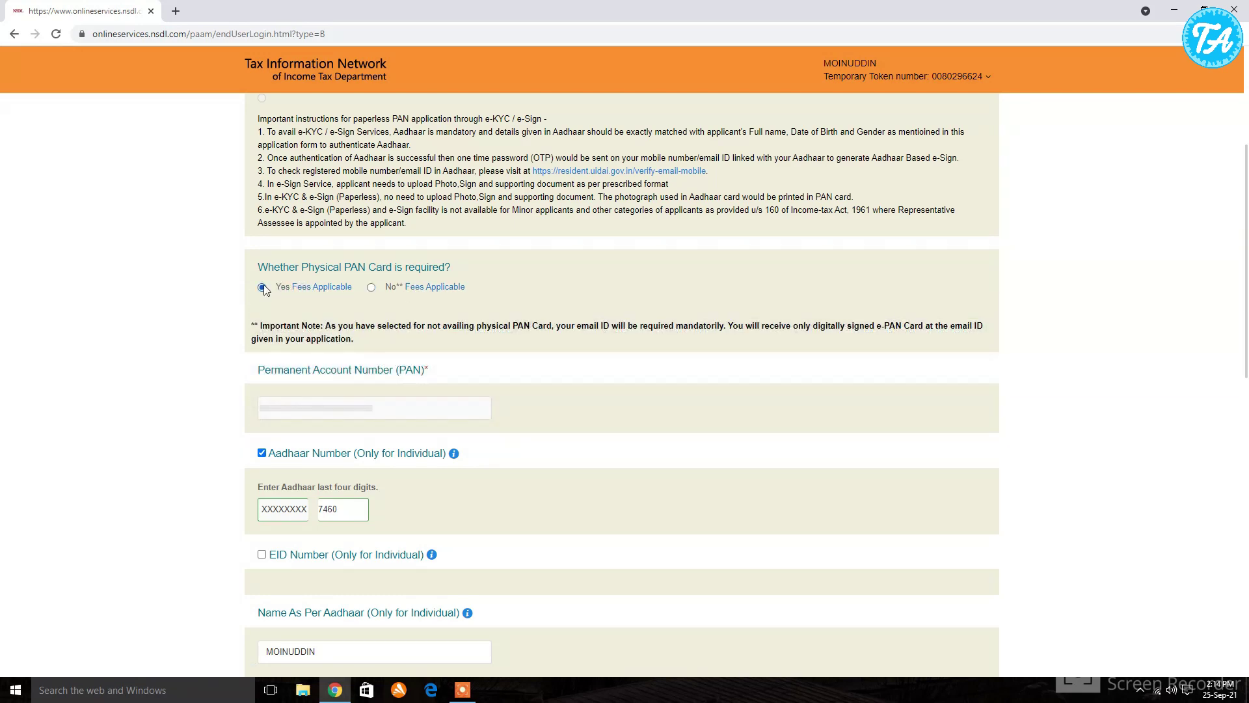
mouse_move(317, 290)
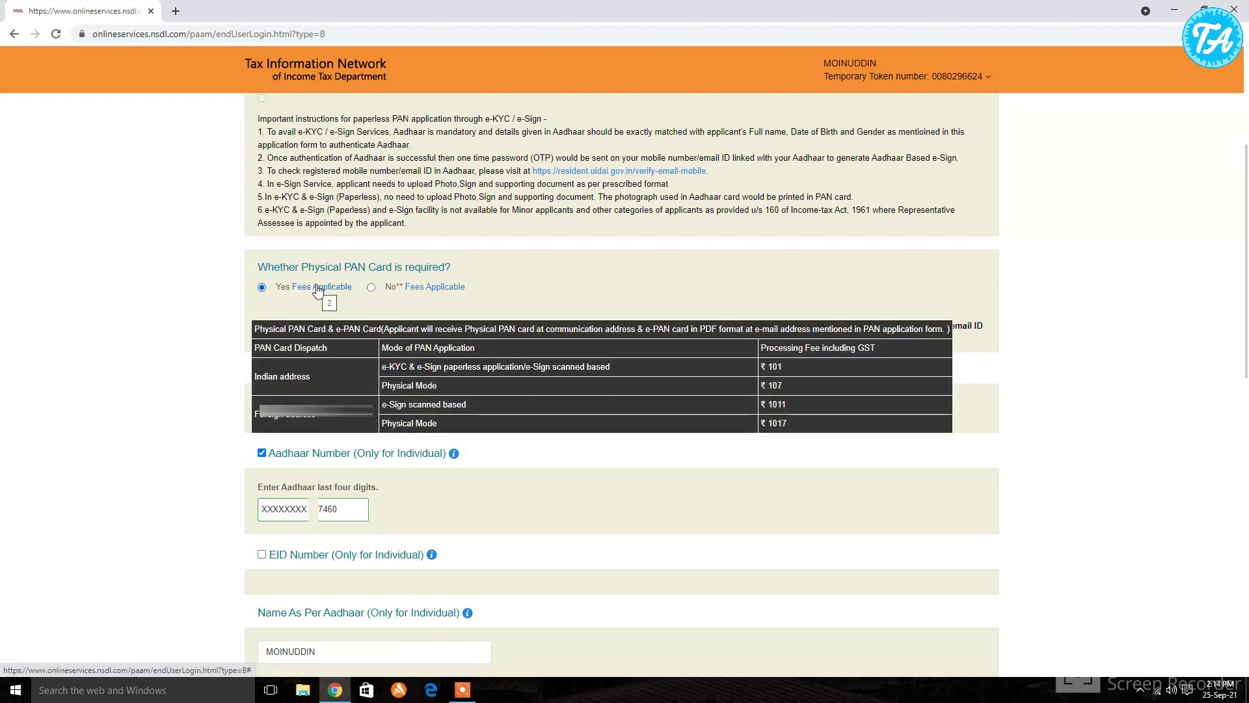
Step: Review the PAN, Aadhaar and applicant name details and select Male as the gender
scroll(349, 276, "down", 1)
scroll(350, 276, "down", 1)
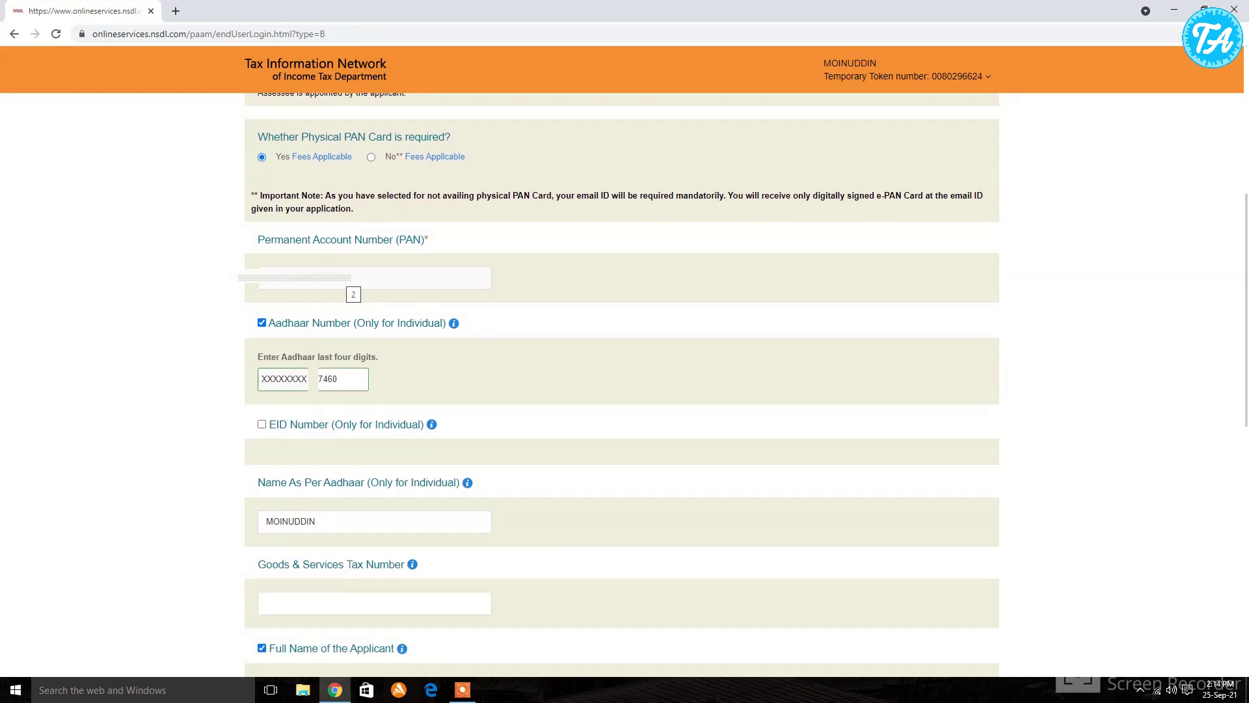
scroll(353, 294, "down", 2)
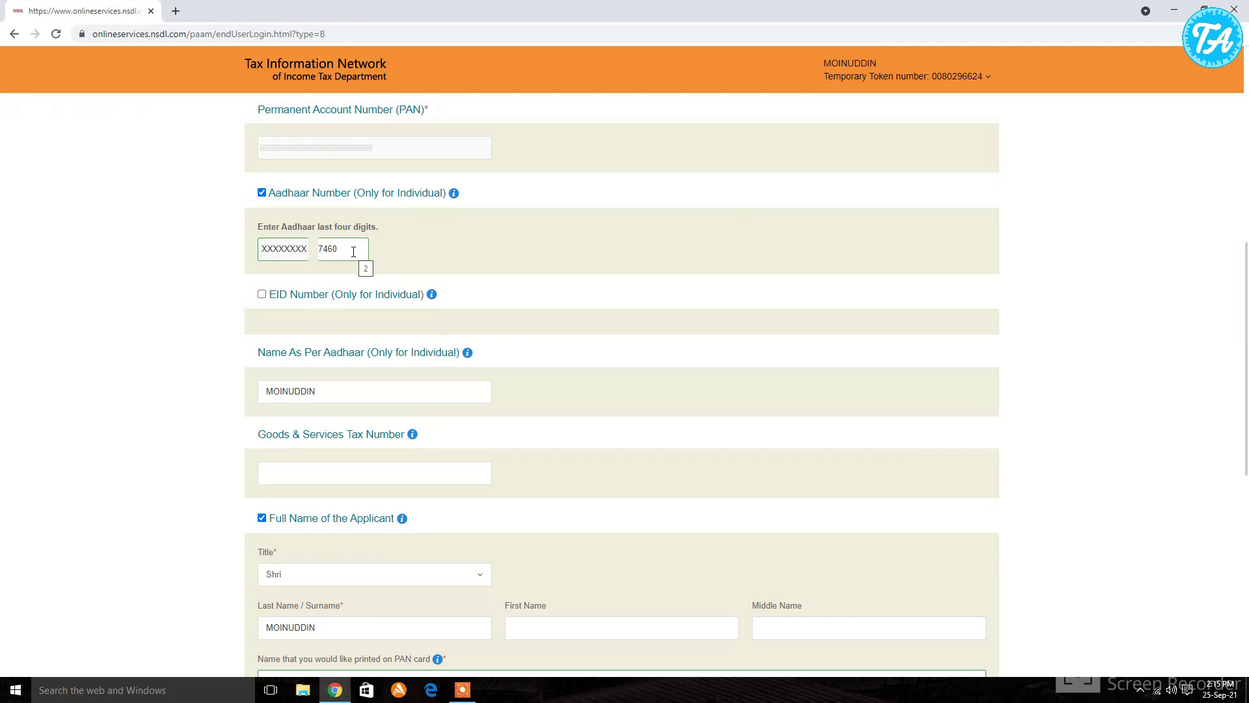
scroll(353, 252, "down", 2)
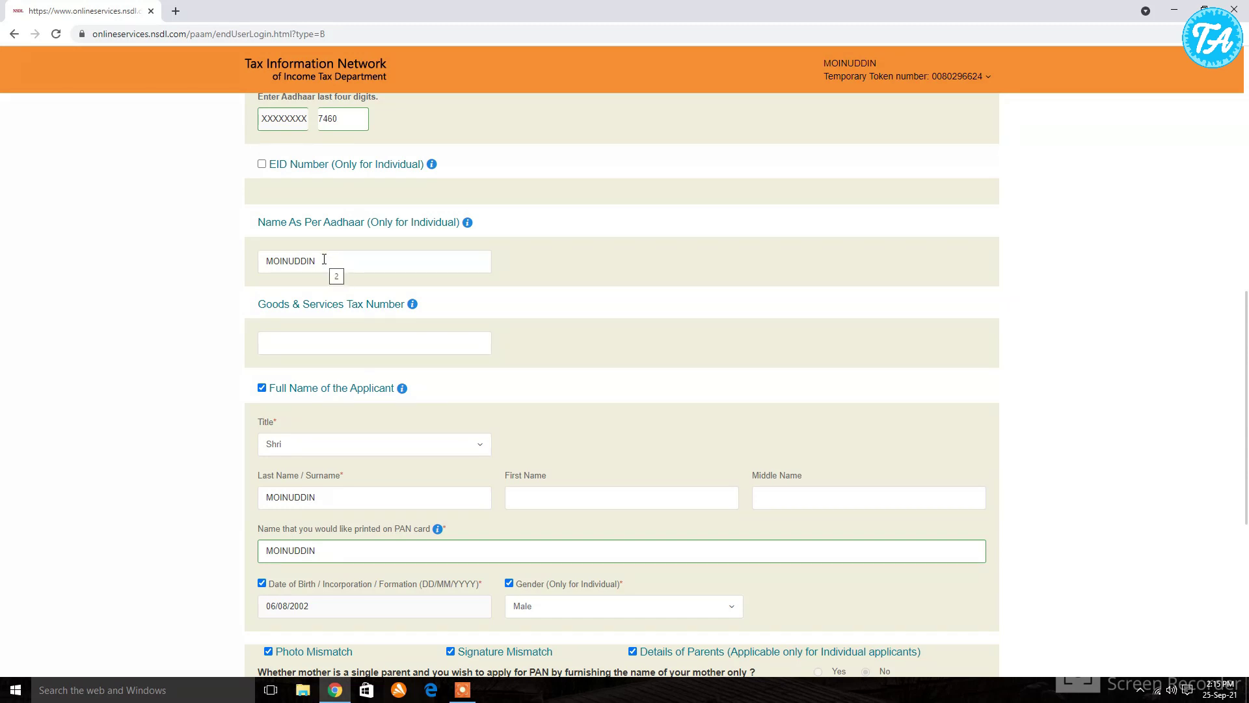
scroll(326, 259, "down", 3)
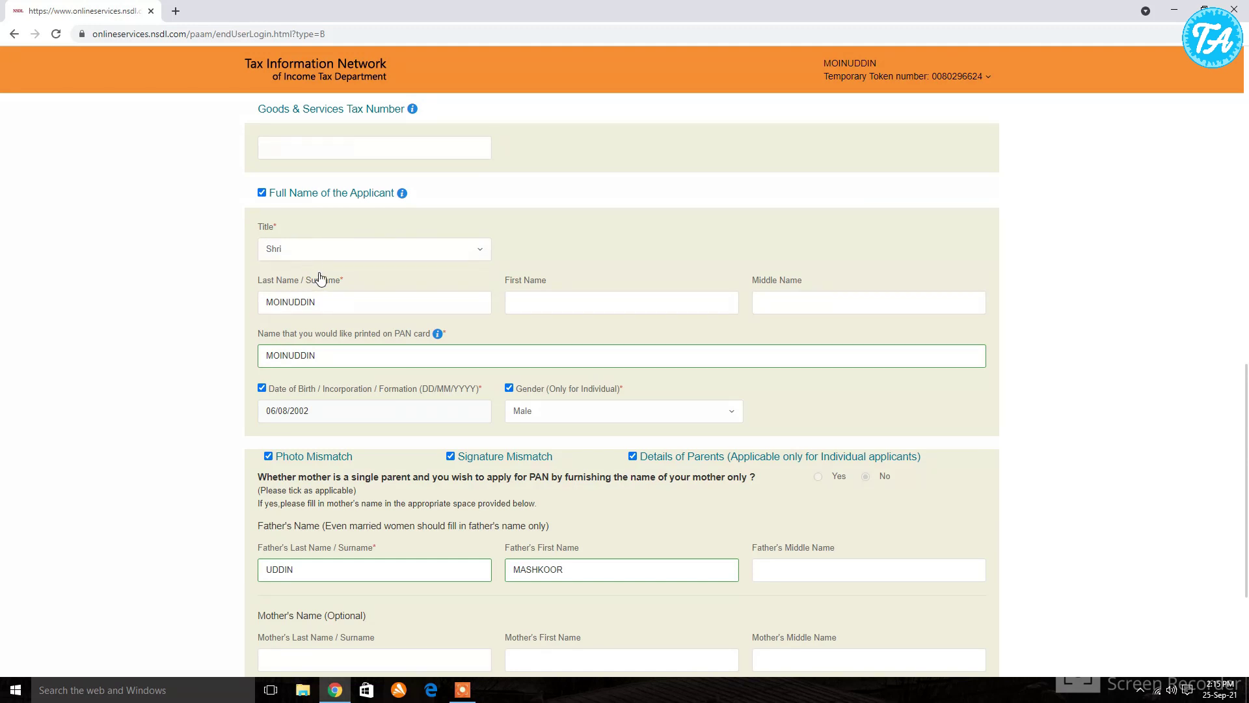
left_click(572, 411)
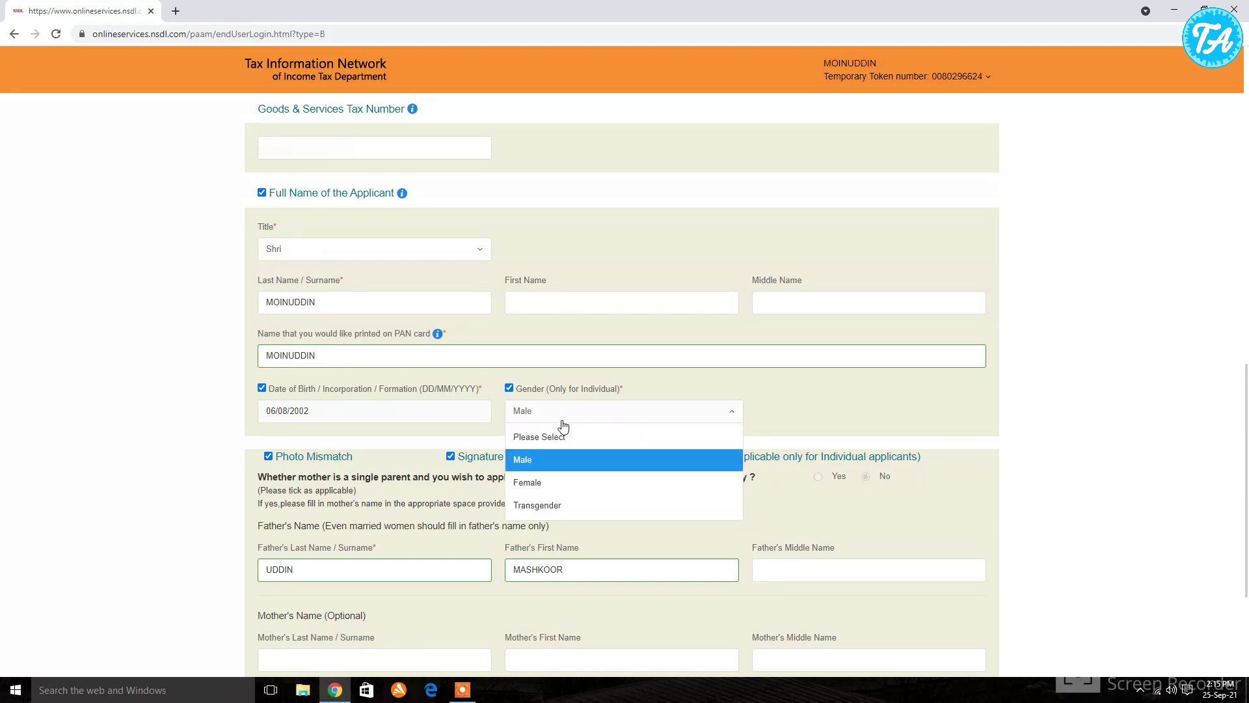
left_click(532, 463)
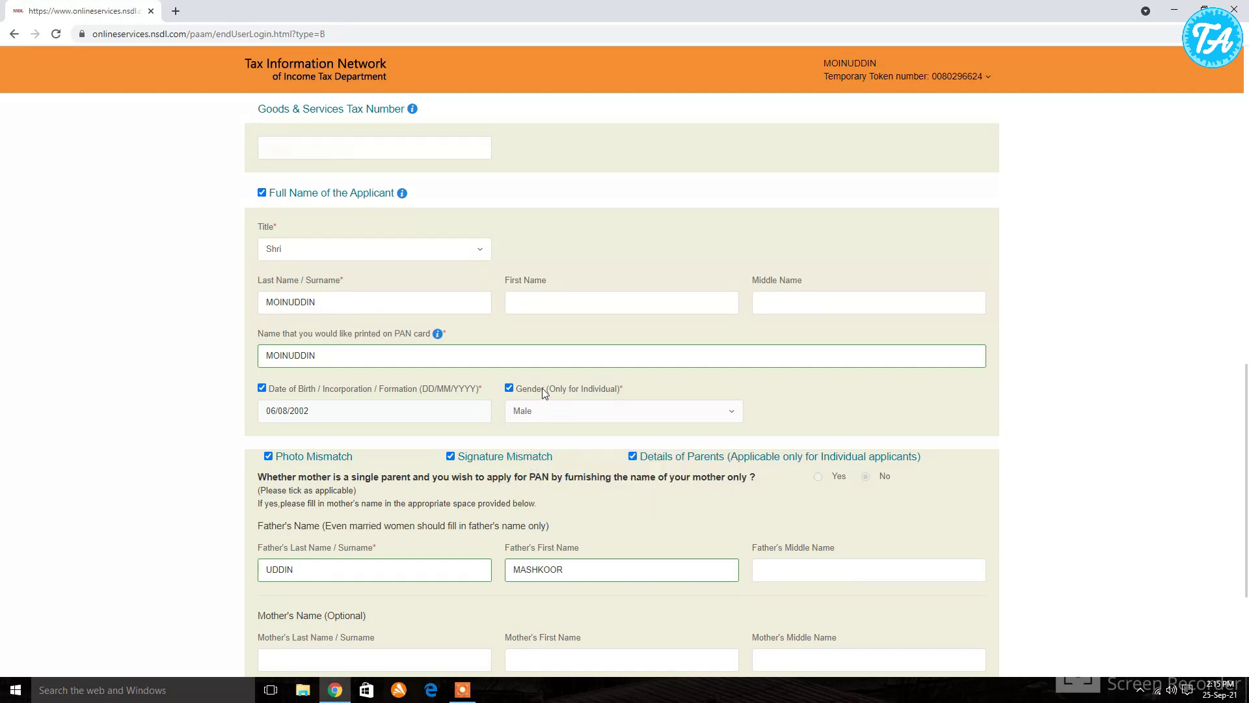
Step: Proceed past the parents' details to the Contact & other details section and save the application as a draft
scroll(541, 382, "down", 3)
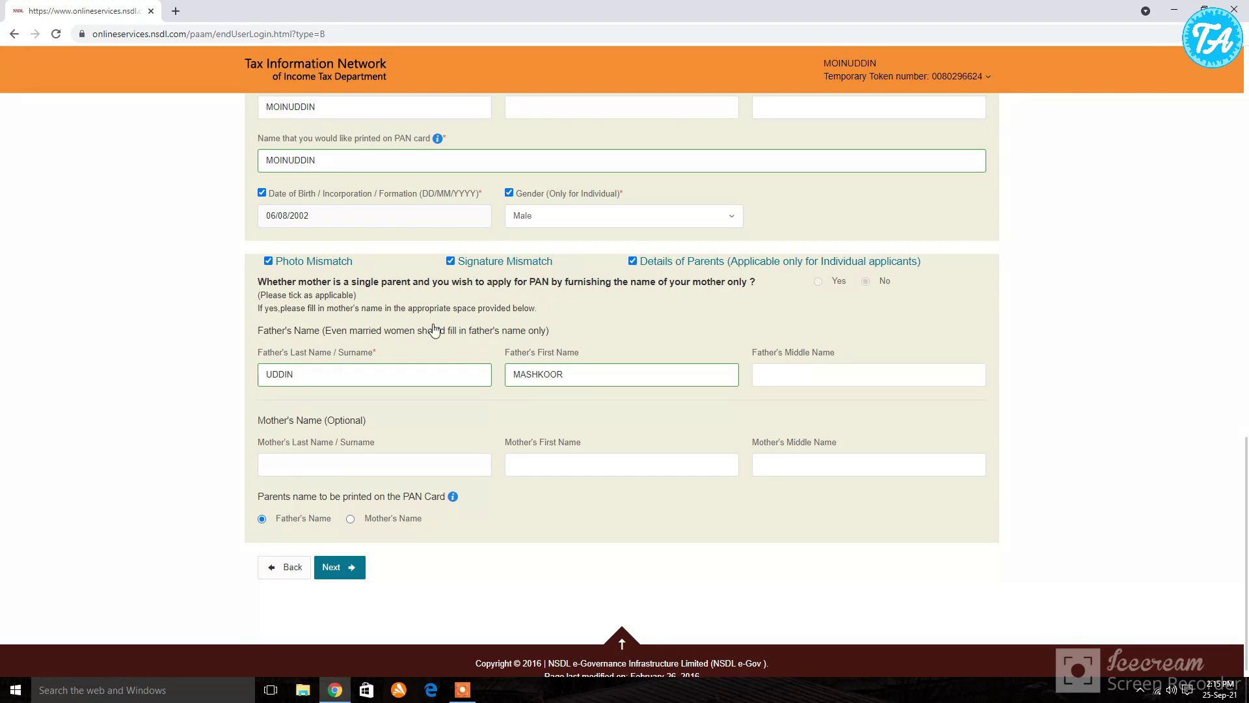
scroll(434, 330, "down", 1)
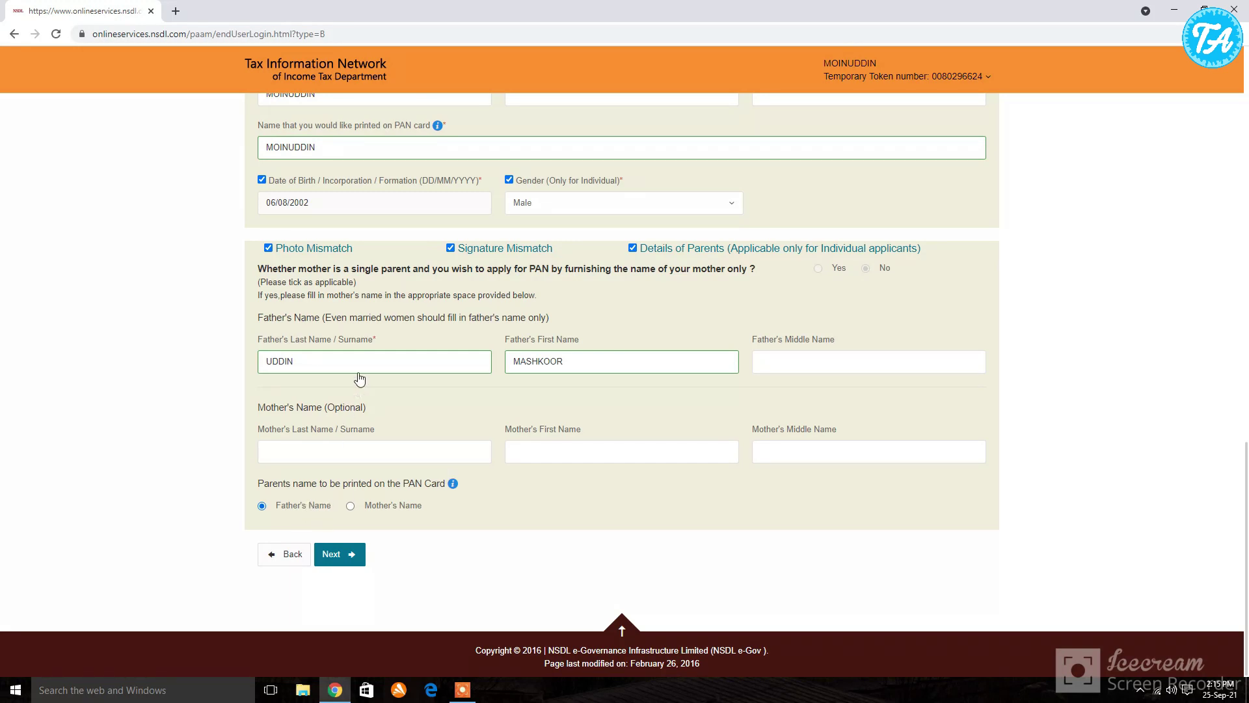
left_click(335, 557)
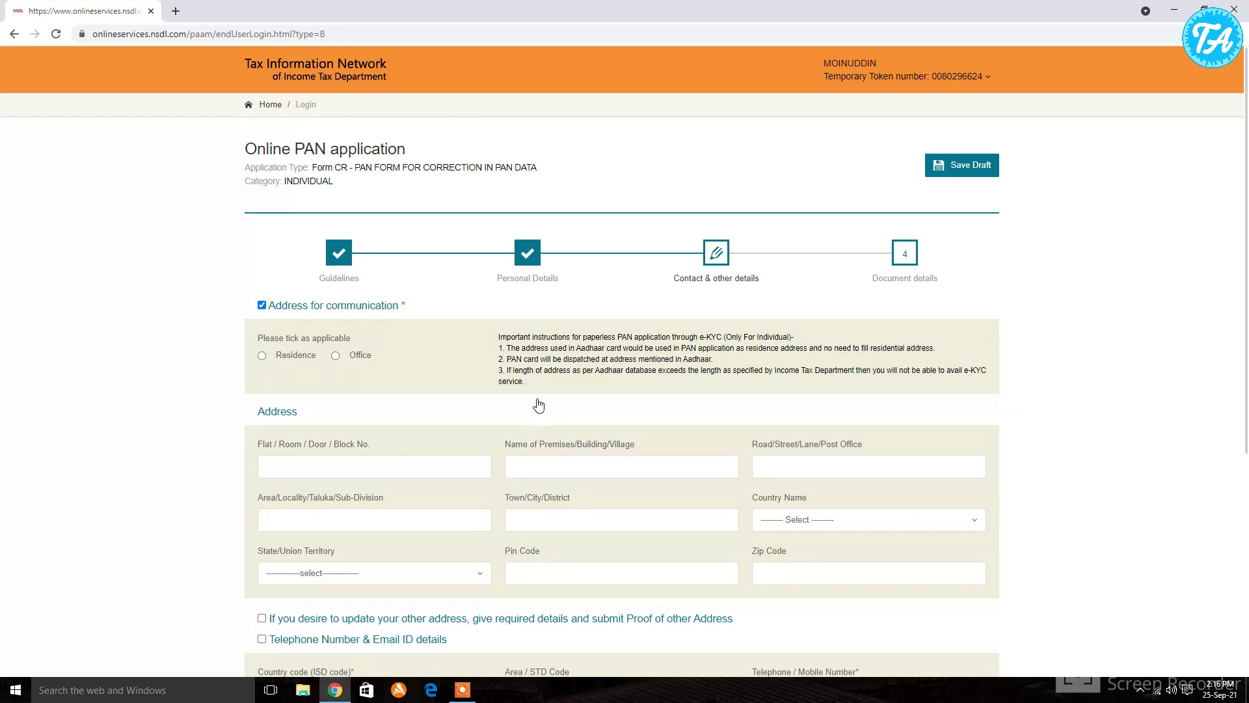
left_click(949, 173)
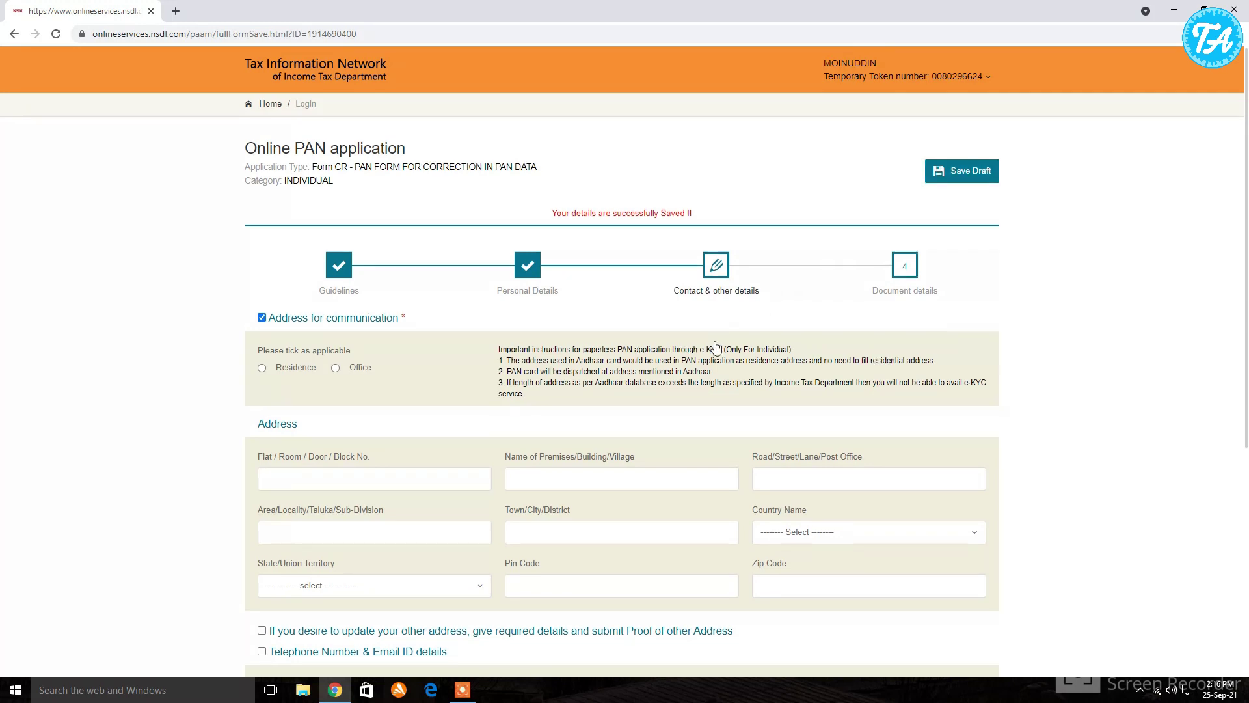
Step: Choose Residence as the address for communication and go through the address fields from Flat / Room / Door / Block No. to Town/City/District
scroll(703, 326, "down", 1)
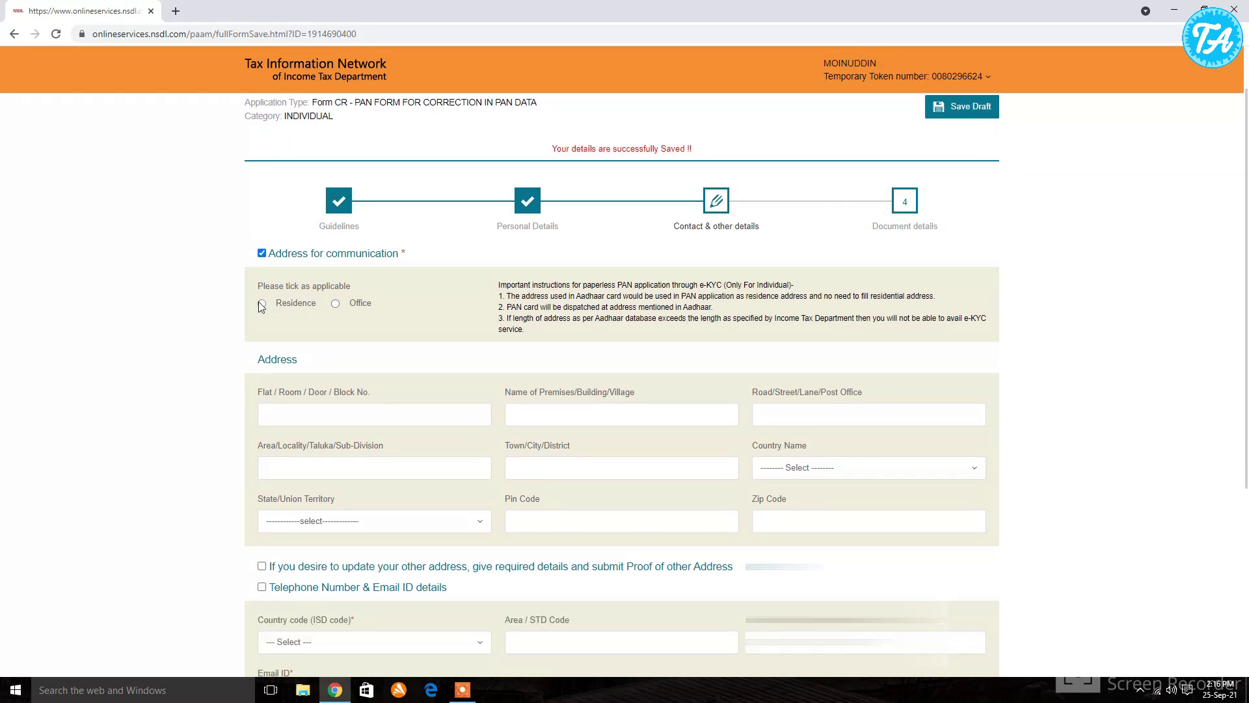
scroll(511, 402, "down", 1)
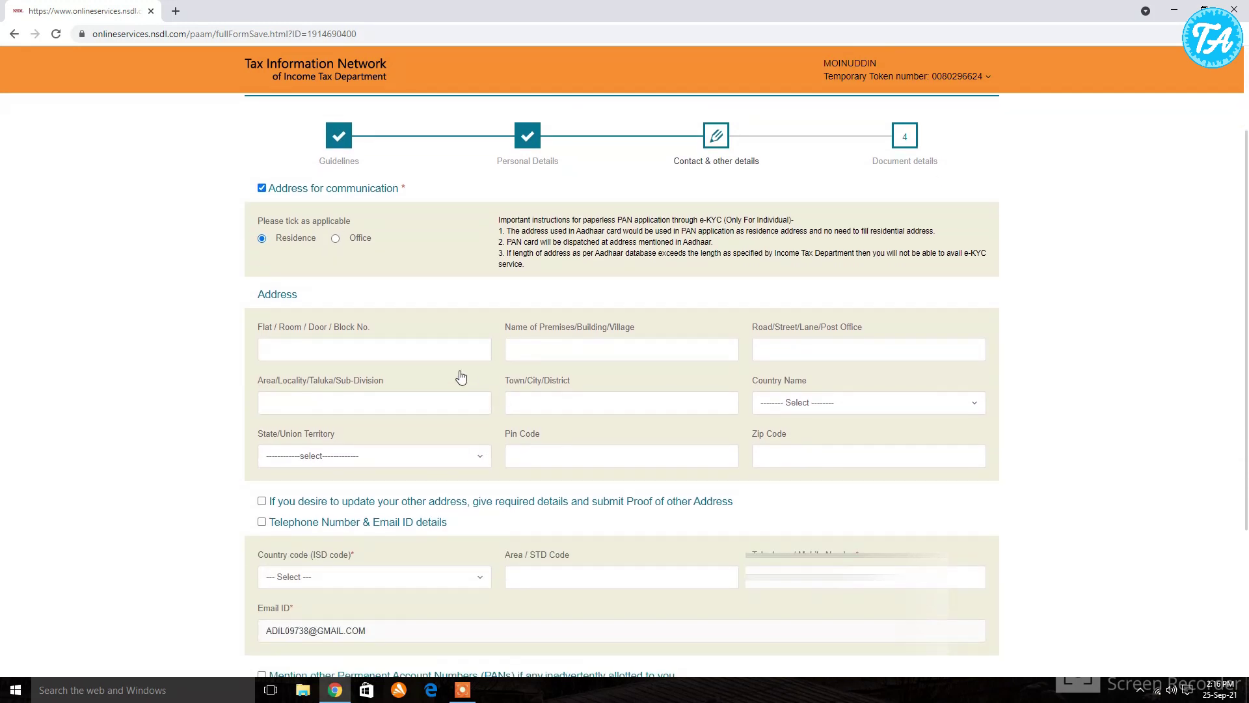
left_click(395, 341)
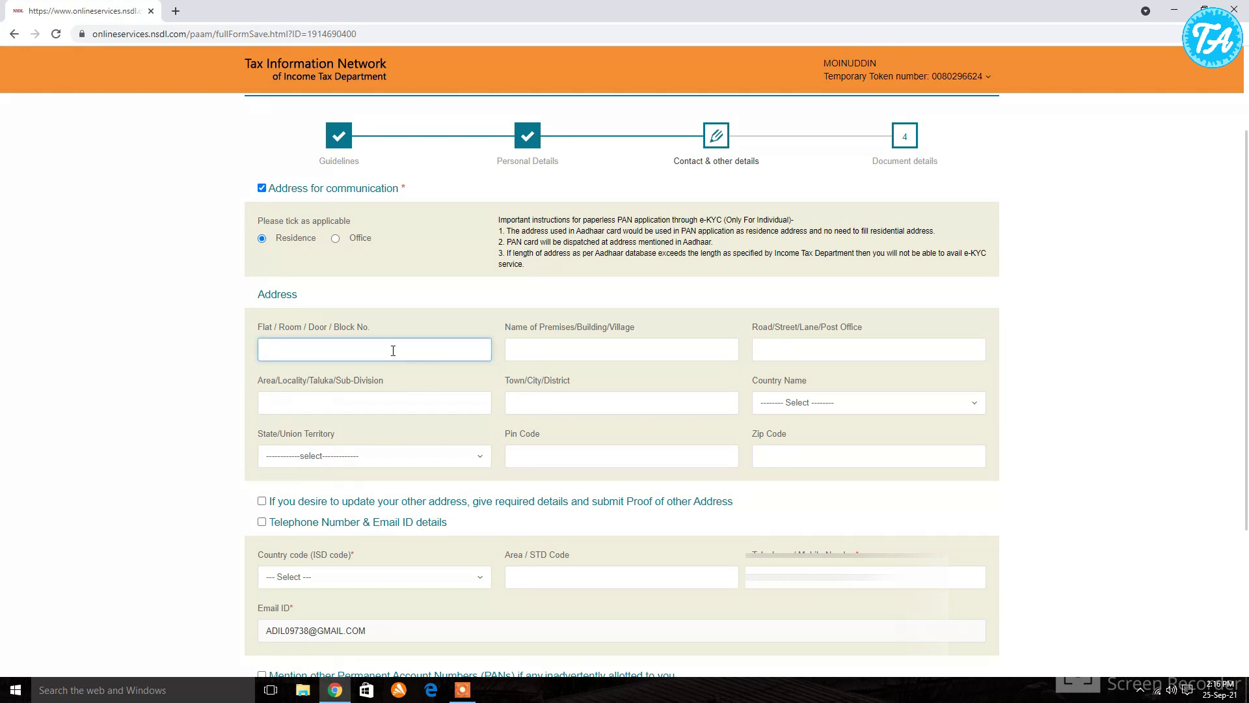
left_click(558, 358)
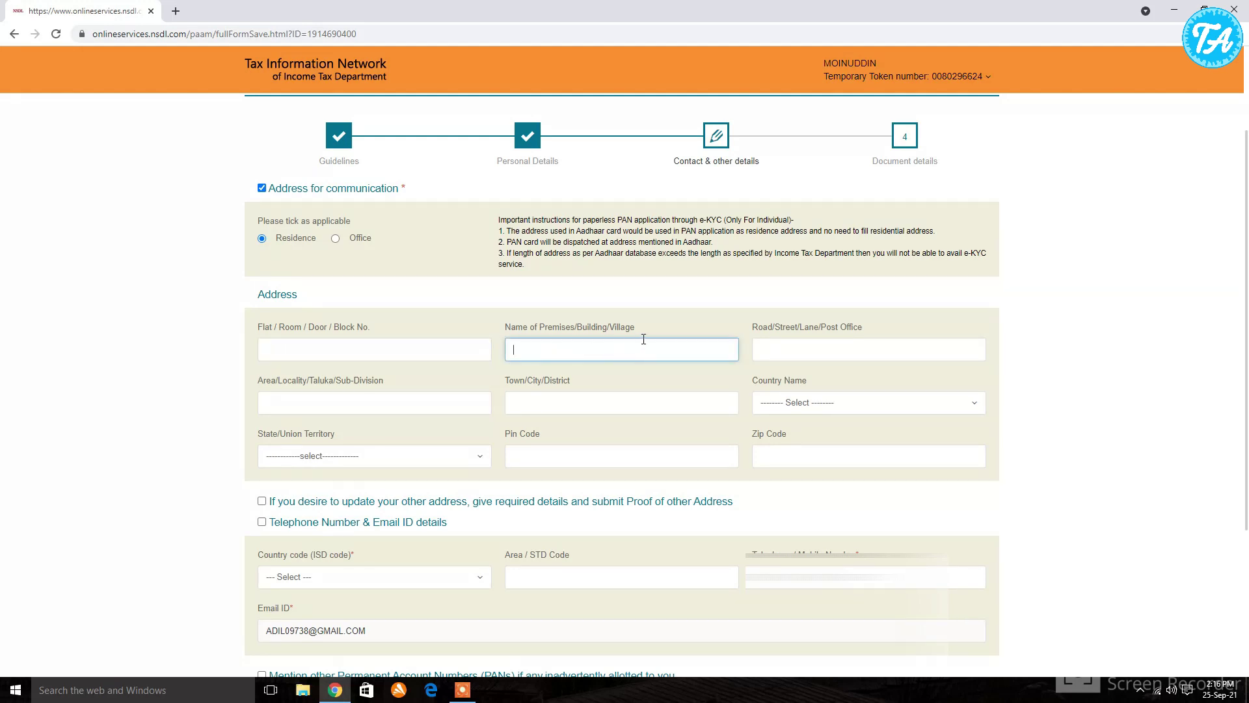
left_click(843, 338)
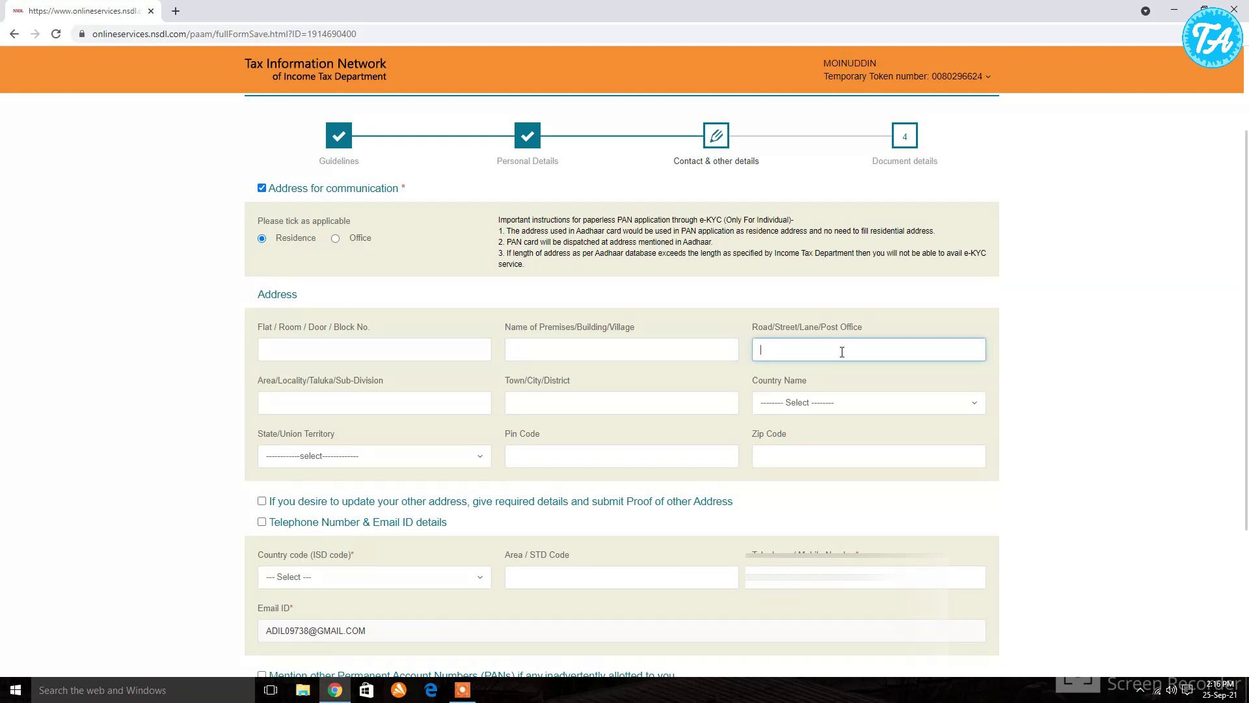
left_click(414, 411)
left_click(583, 407)
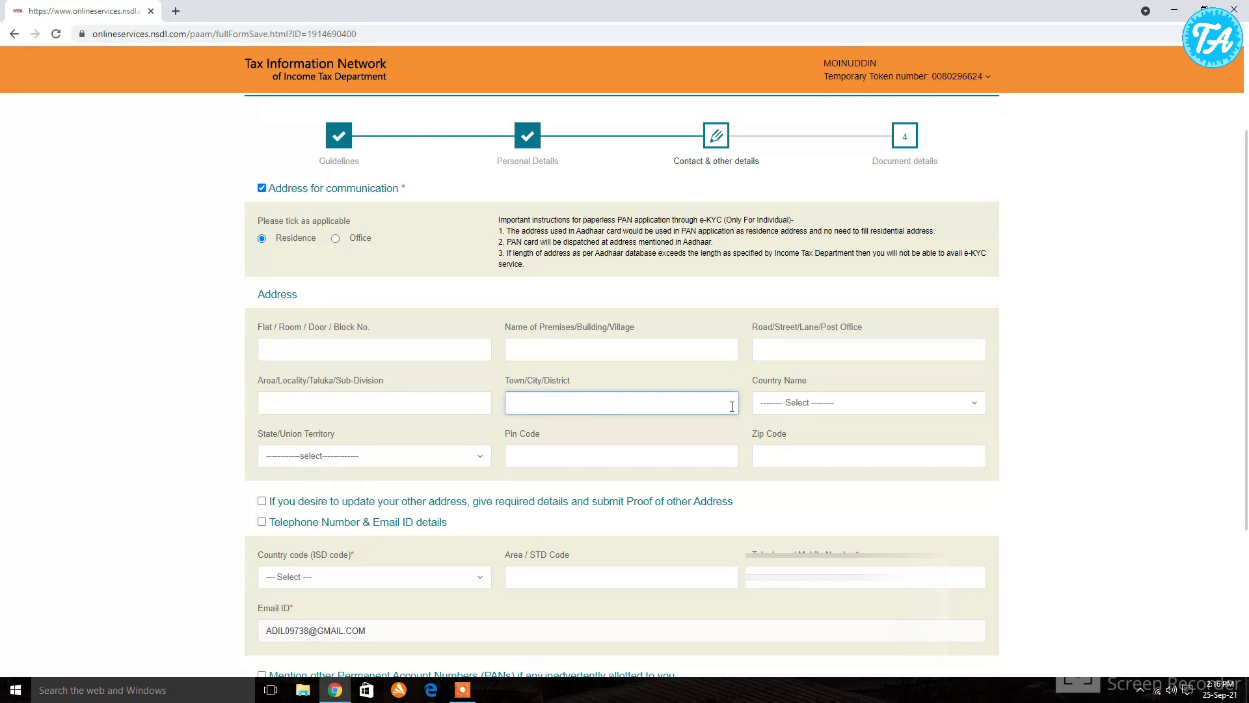
Step: Set the communication address's country to INDIA and its state to UTTAR PRADESH
left_click(770, 407)
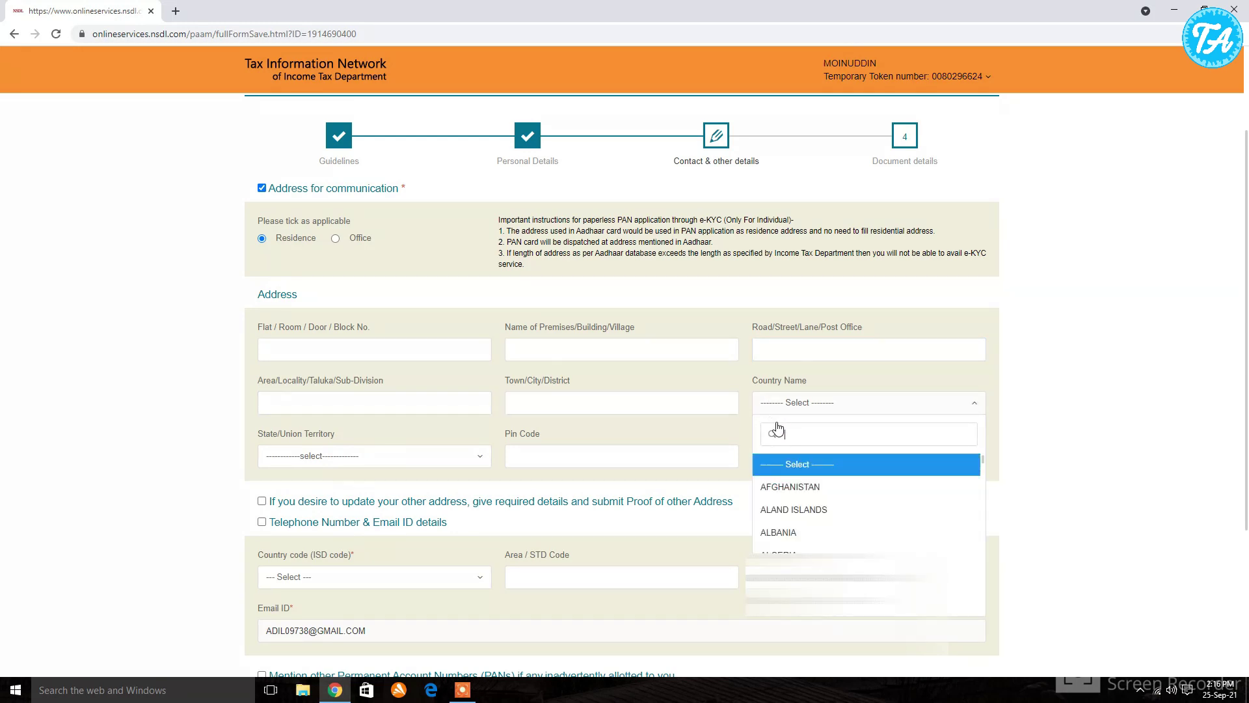
type("ind")
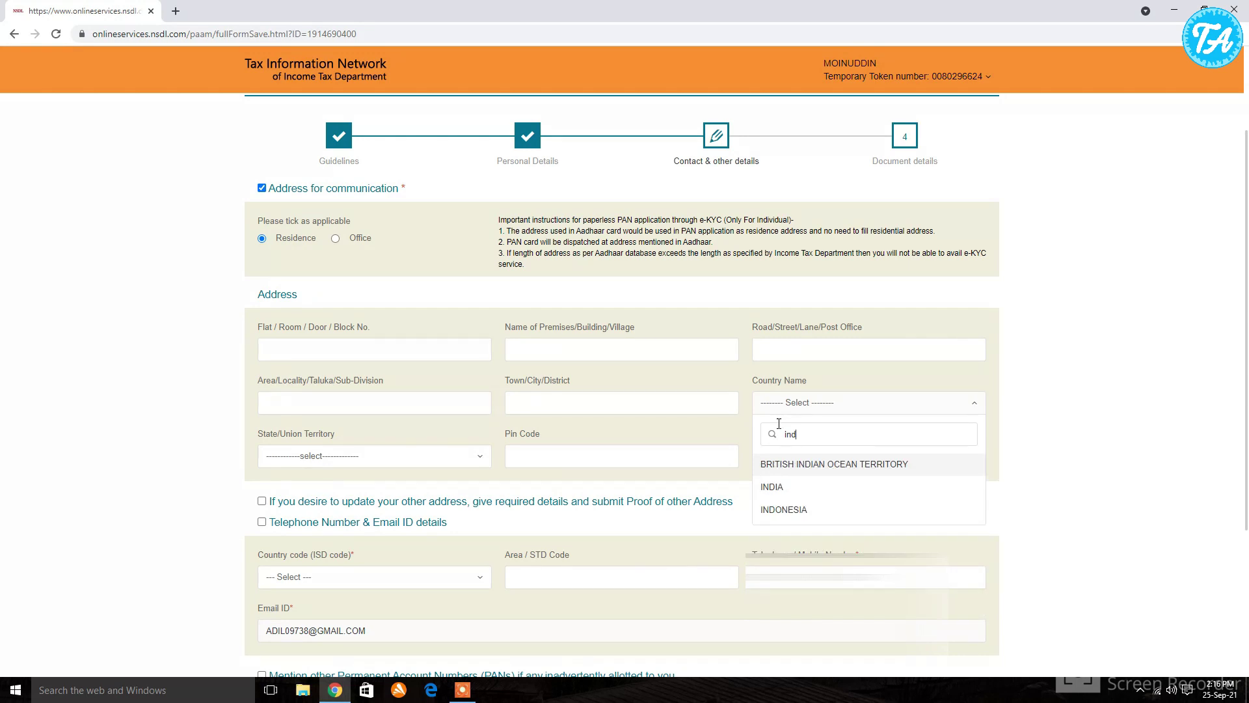
left_click(801, 487)
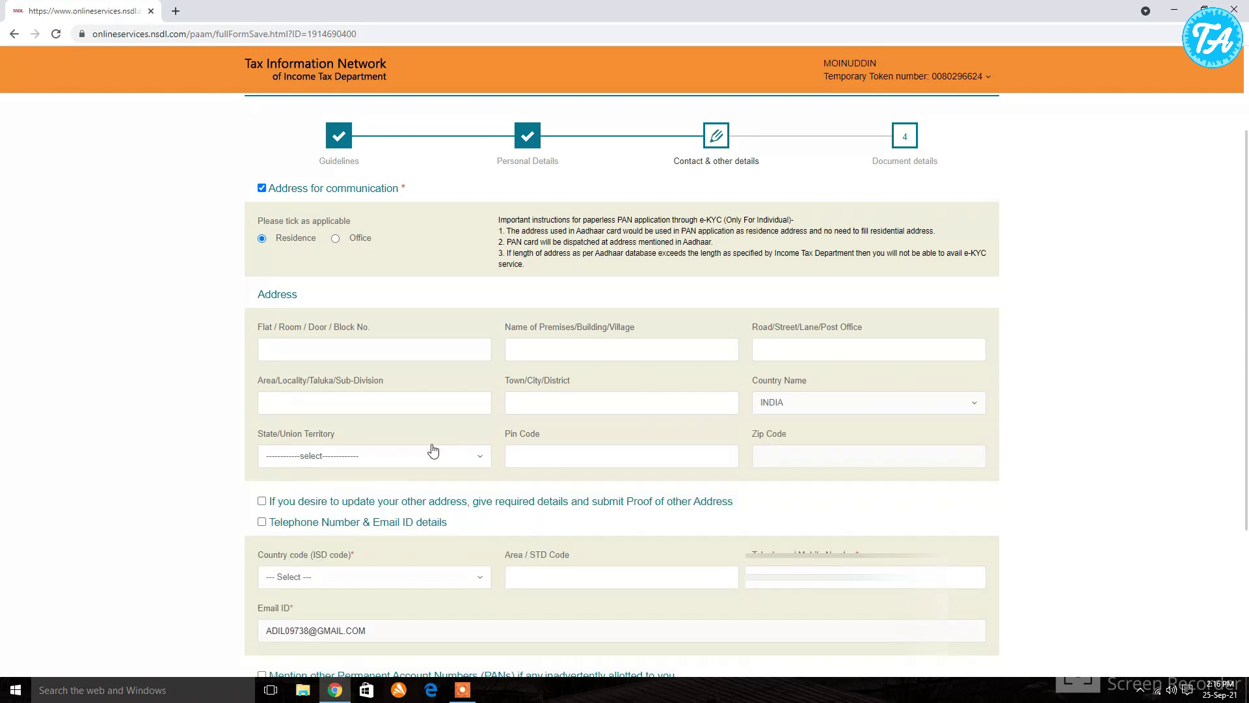
left_click(432, 456)
scroll(398, 528, "down", 10)
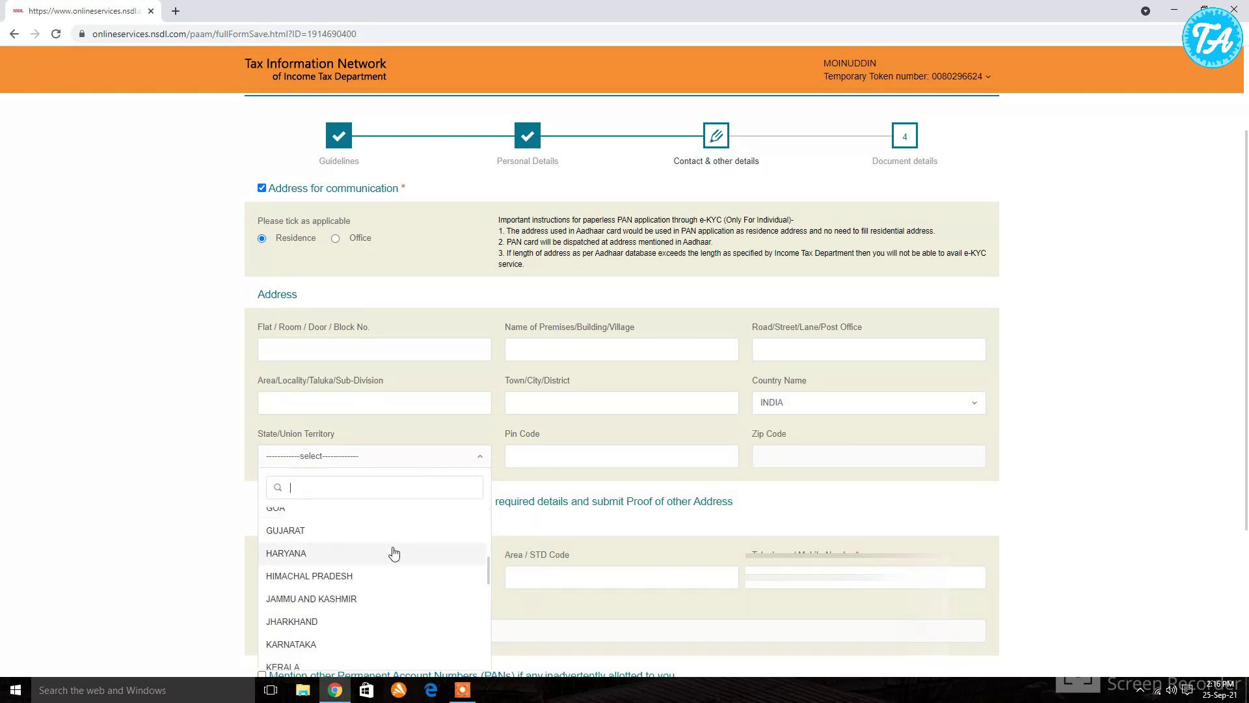
scroll(353, 632, "down", 1)
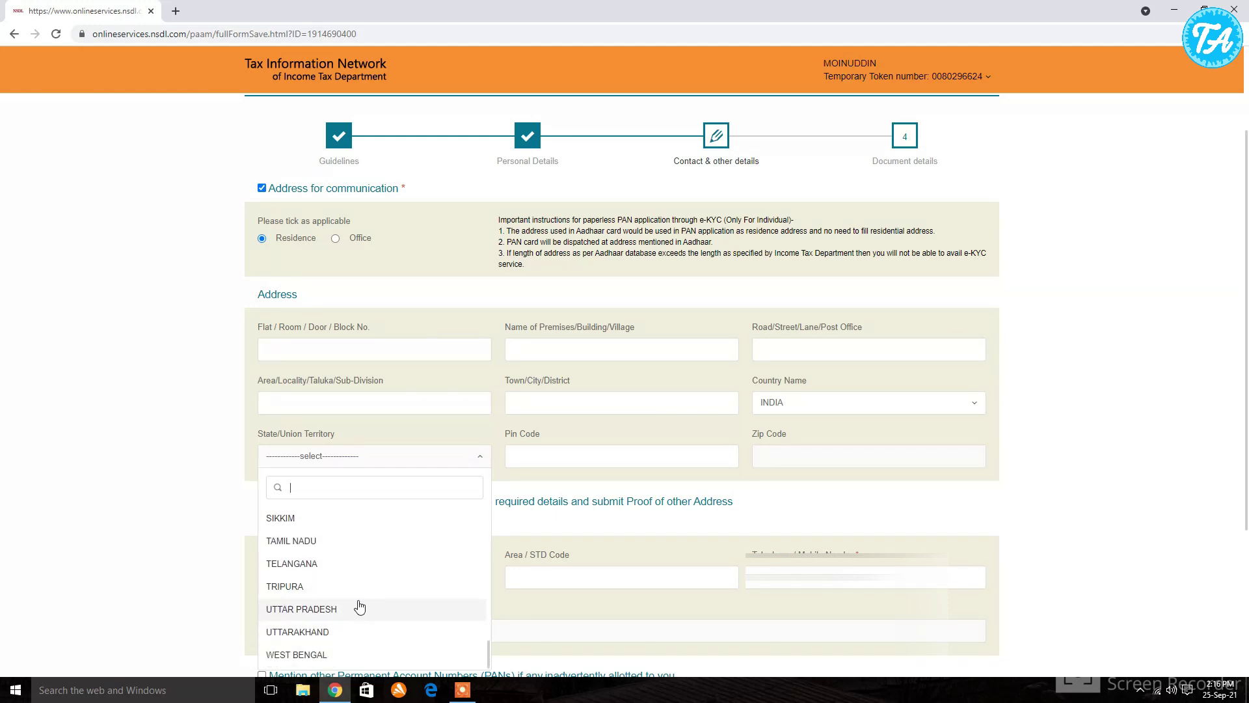
left_click(357, 609)
left_click(580, 450)
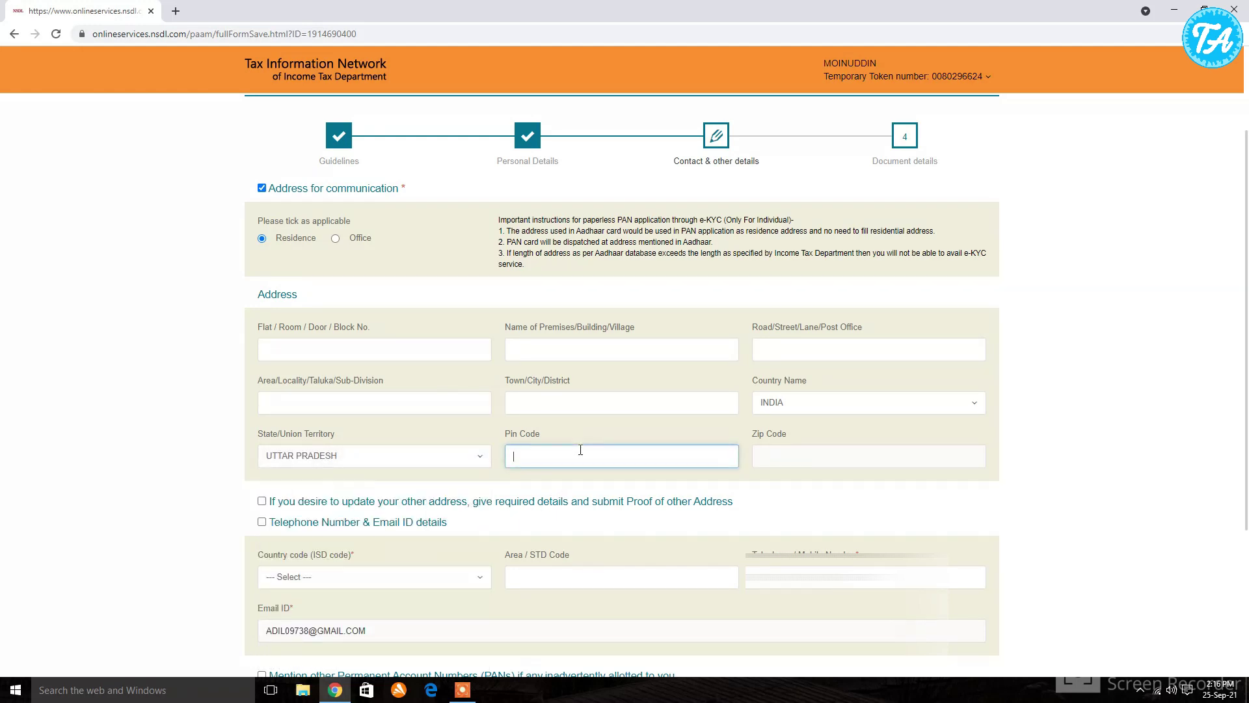
left_click(822, 448)
Step: Enable the option to update another address, view its extra office address fields and disable it again
scroll(435, 424, "down", 2)
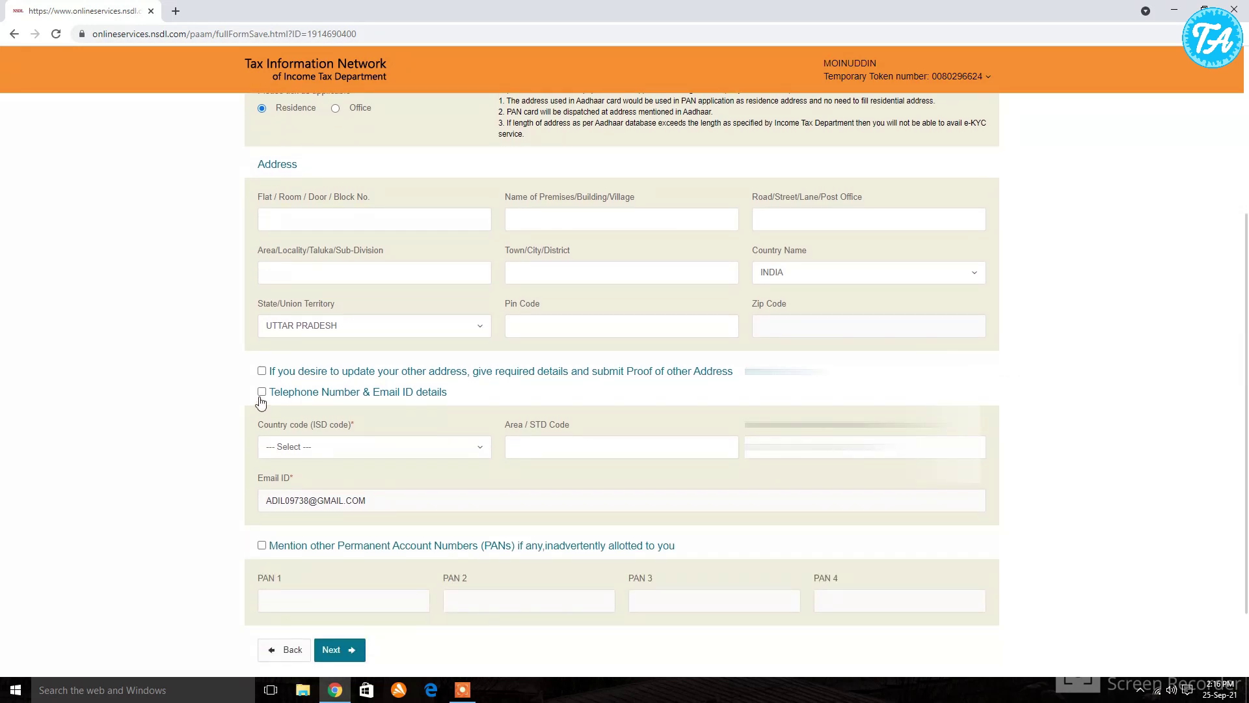
scroll(270, 344, "down", 1)
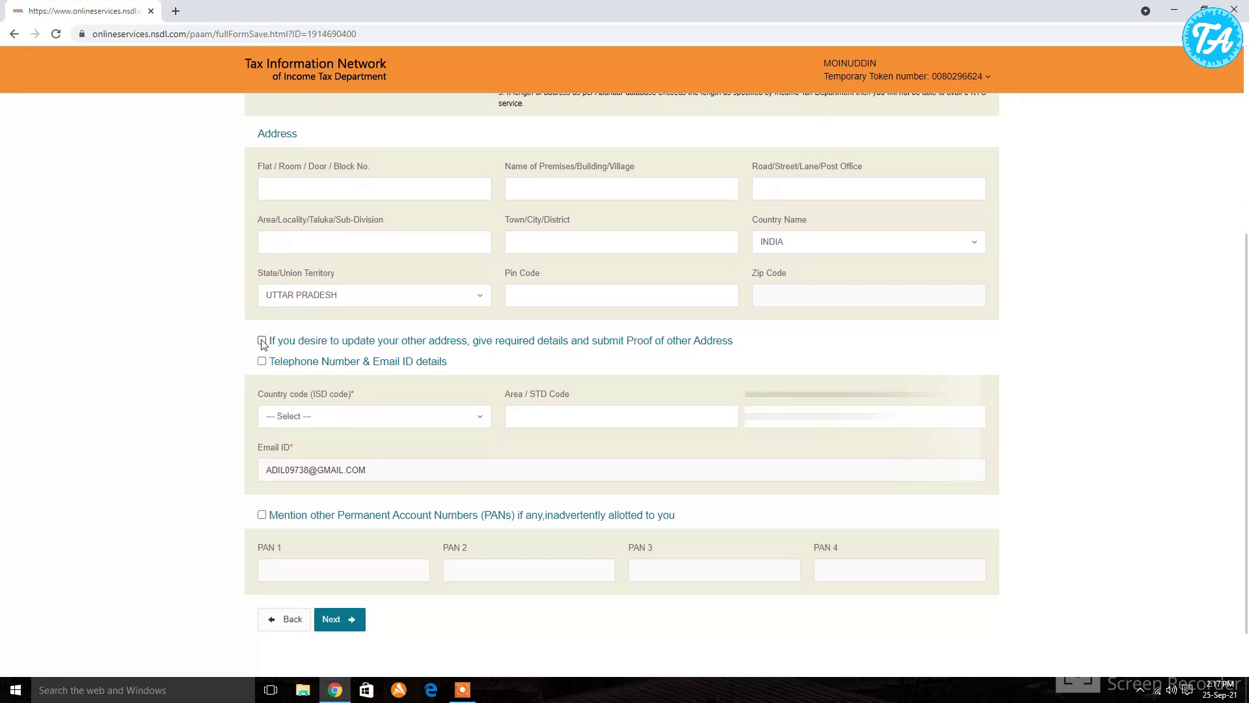
left_click(263, 342)
left_click(262, 341)
scroll(384, 410, "down", 1)
left_click(261, 276)
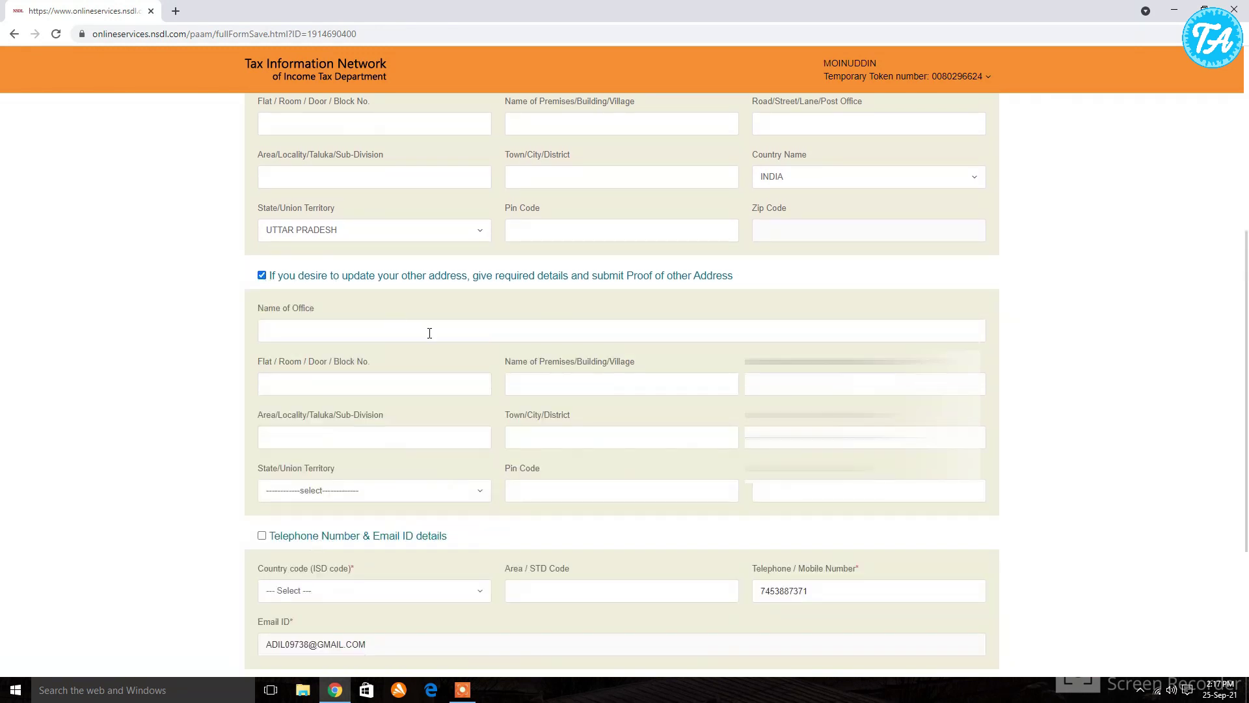
left_click(262, 276)
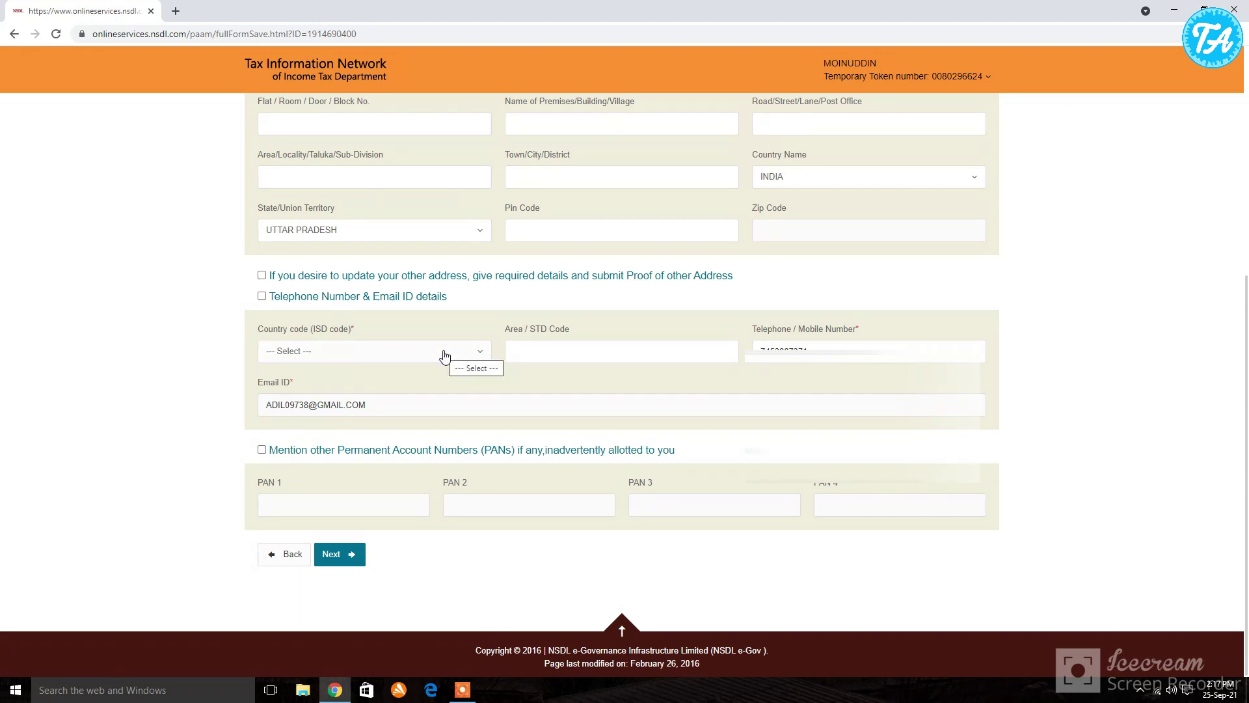
Step: Set the country code (ISD code) in the telephone and email details to INDIA (91)
left_click(327, 351)
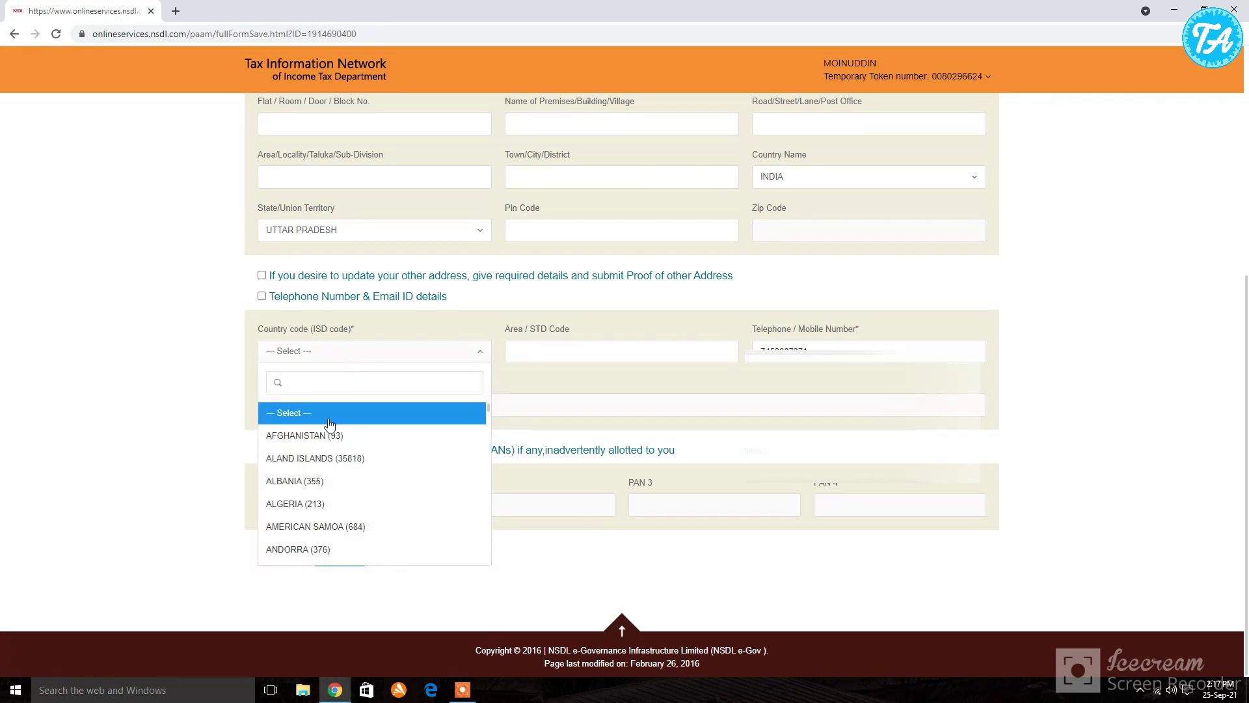
scroll(369, 495, "down", 15)
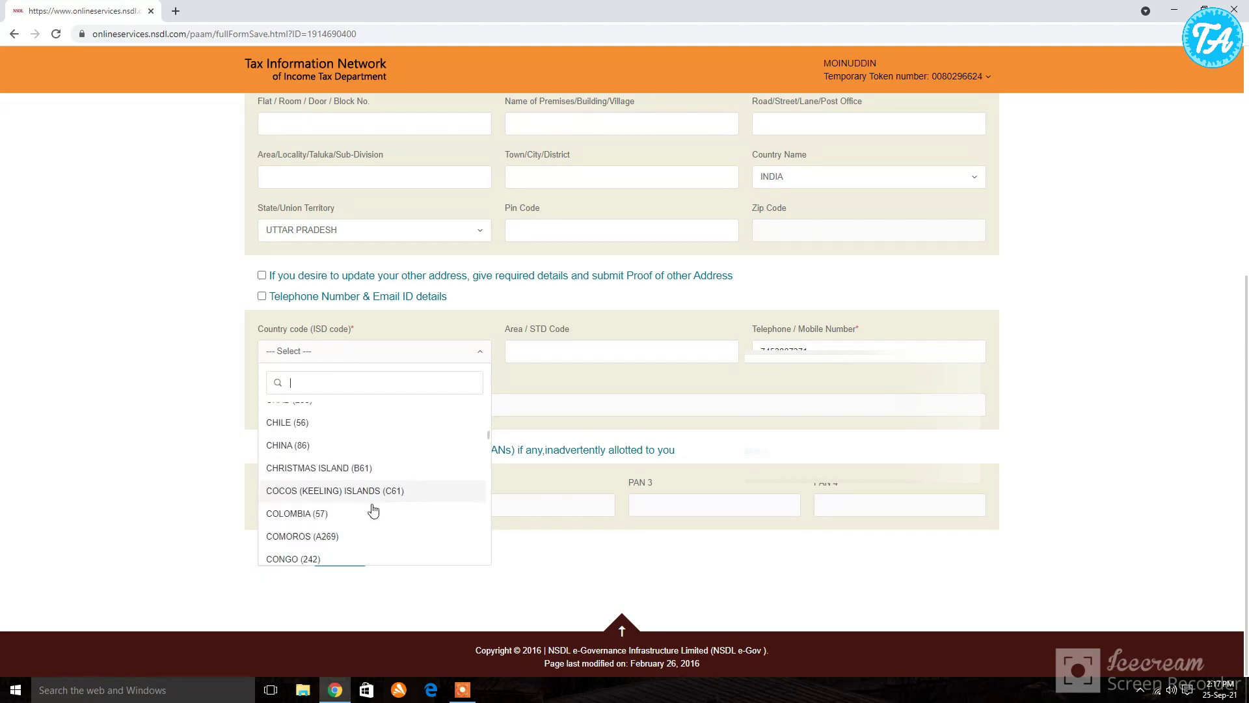
scroll(373, 512, "down", 20)
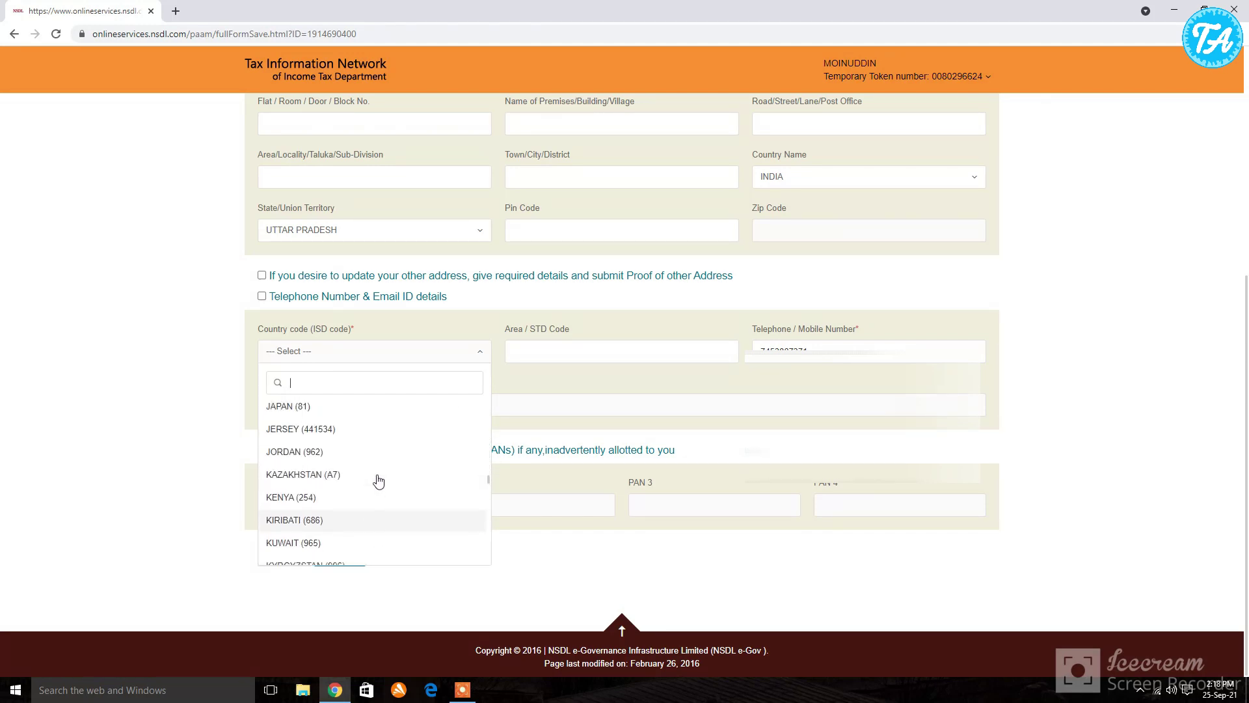
scroll(378, 482, "up", 4)
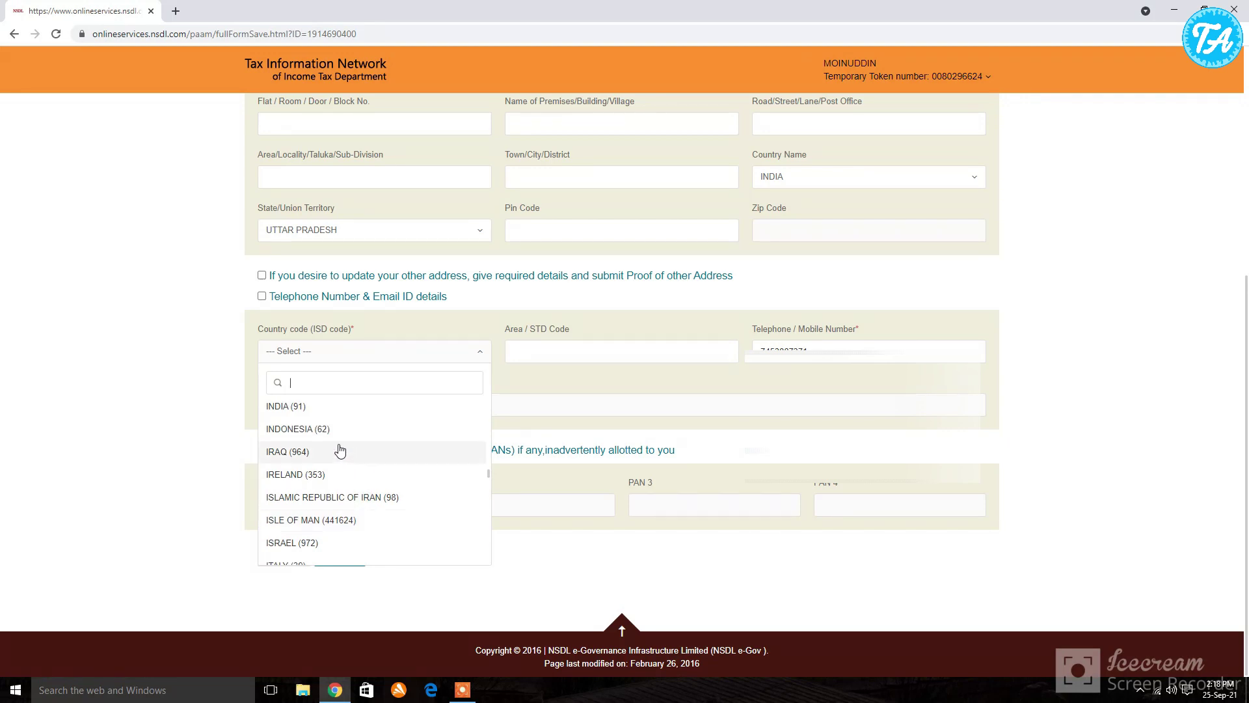
left_click(333, 406)
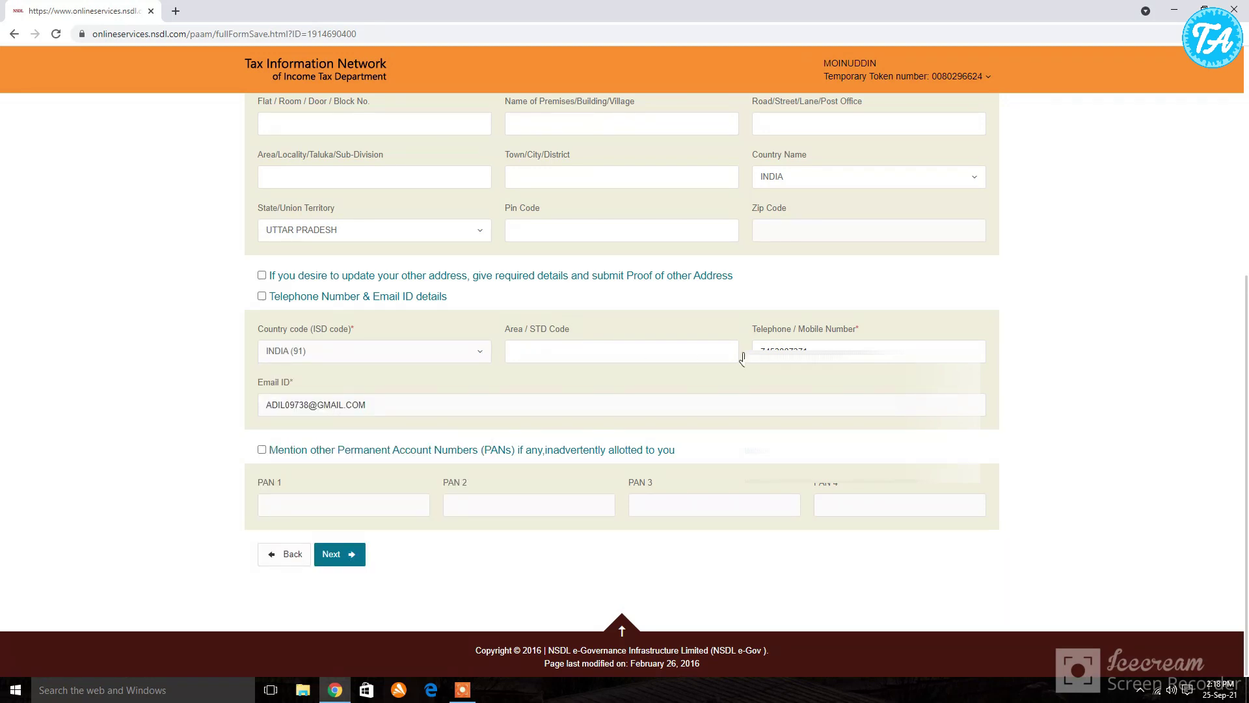
left_click(401, 405)
left_click(417, 381)
Step: Enable the section for other inadvertently allotted PANs, go through its PAN fields and disable it again
scroll(449, 458, "up", 6)
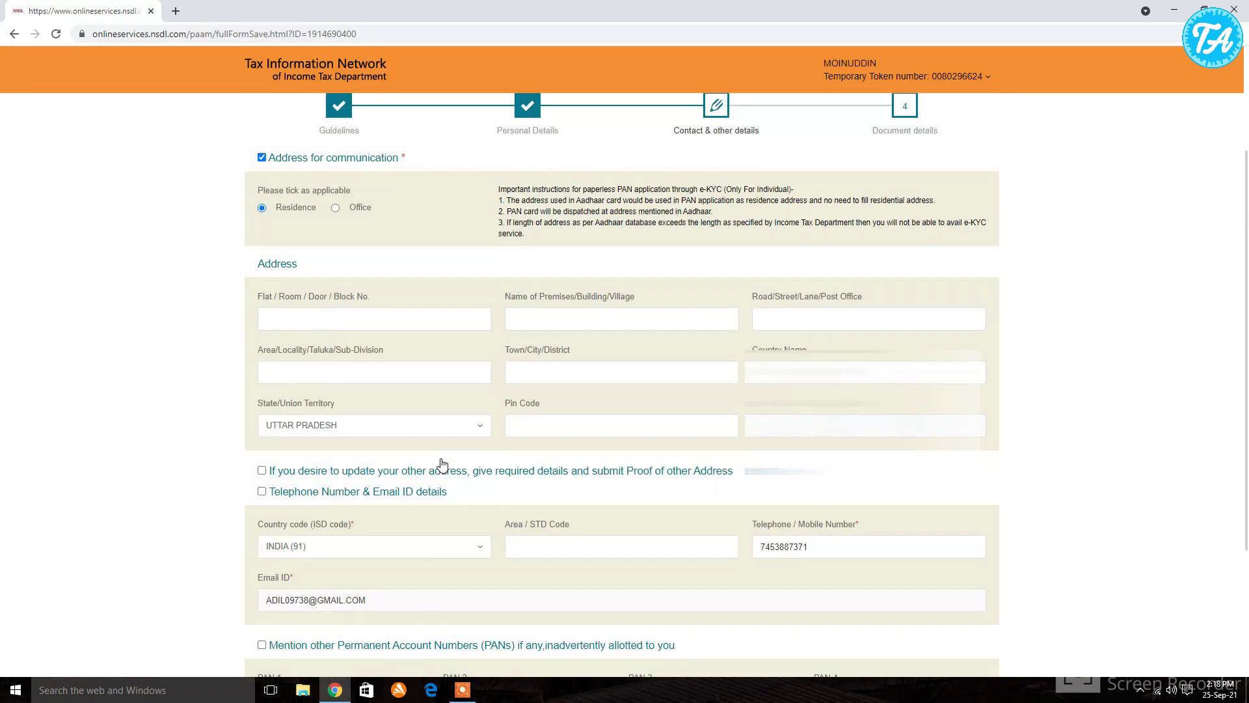
scroll(485, 438, "down", 3)
scroll(486, 438, "down", 3)
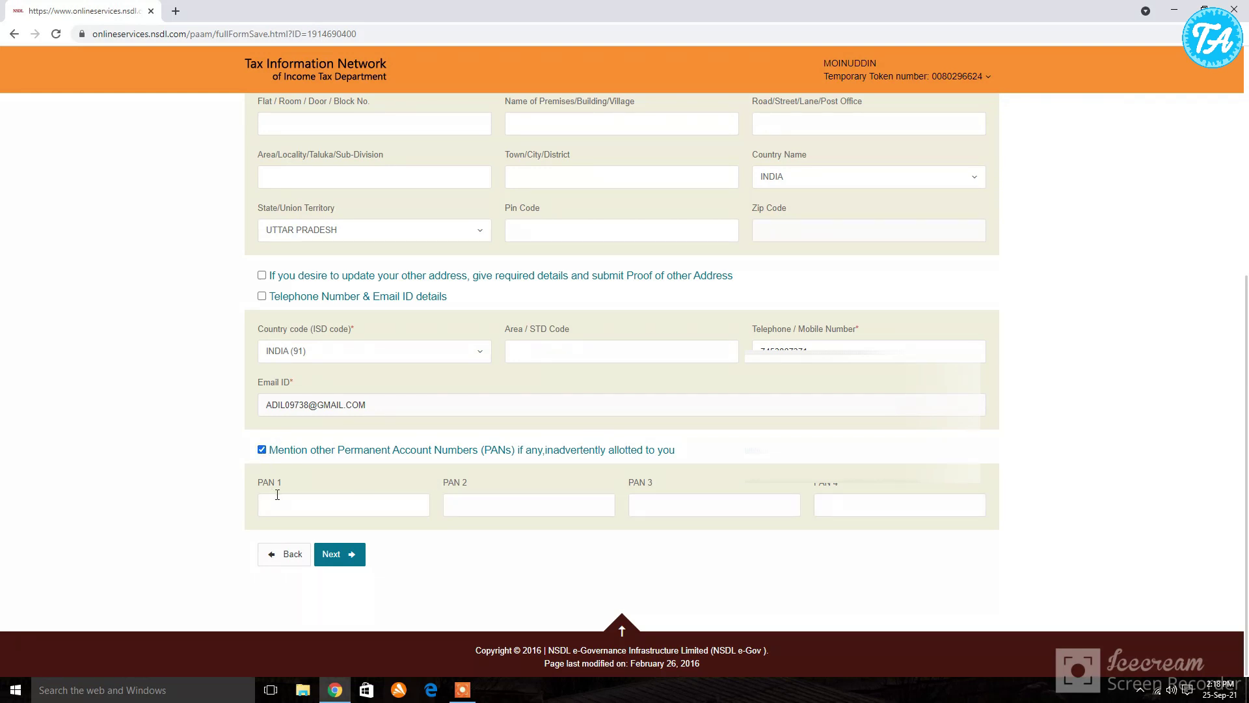
left_click(277, 496)
left_click(498, 498)
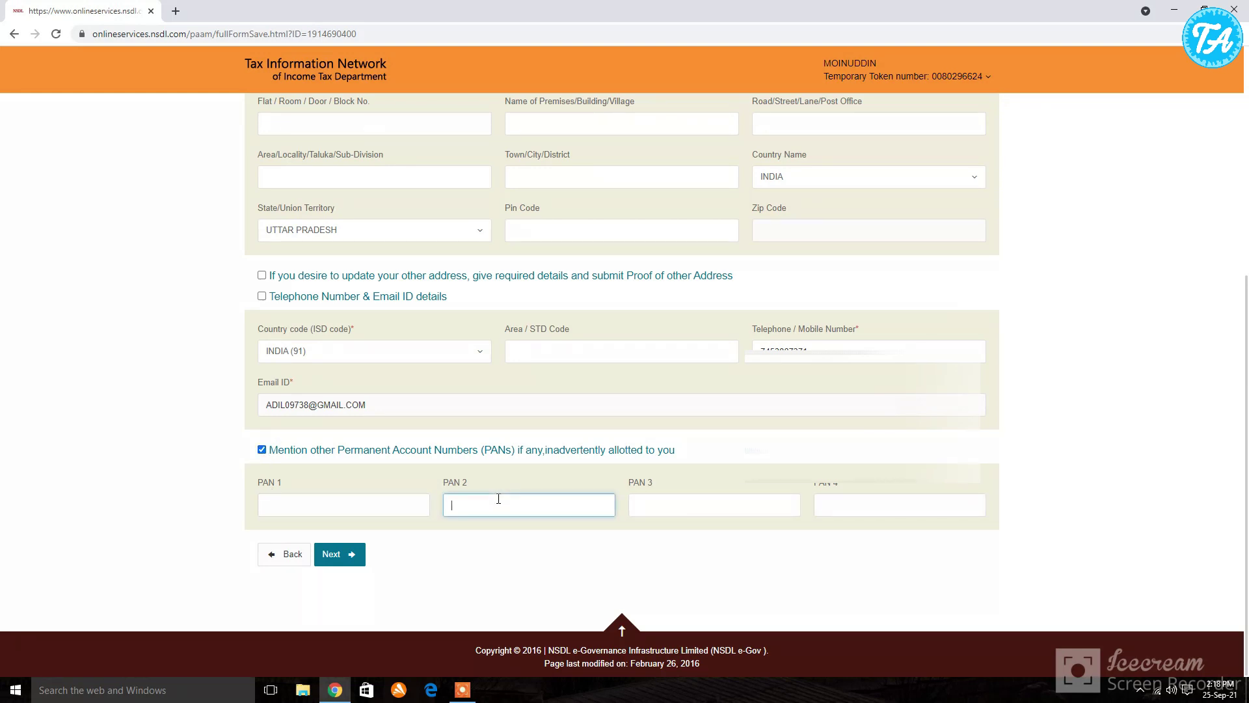
left_click(261, 448)
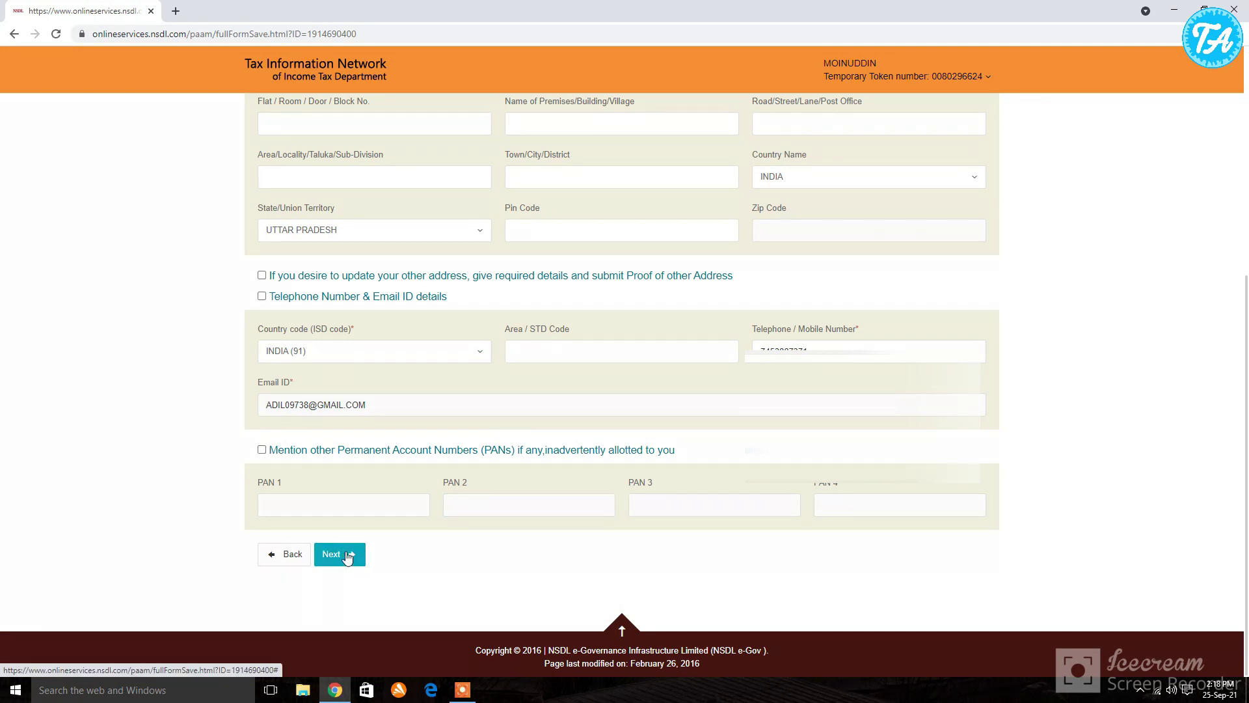
Step: Proceed to the Document details section and save the application as a draft
left_click(339, 554)
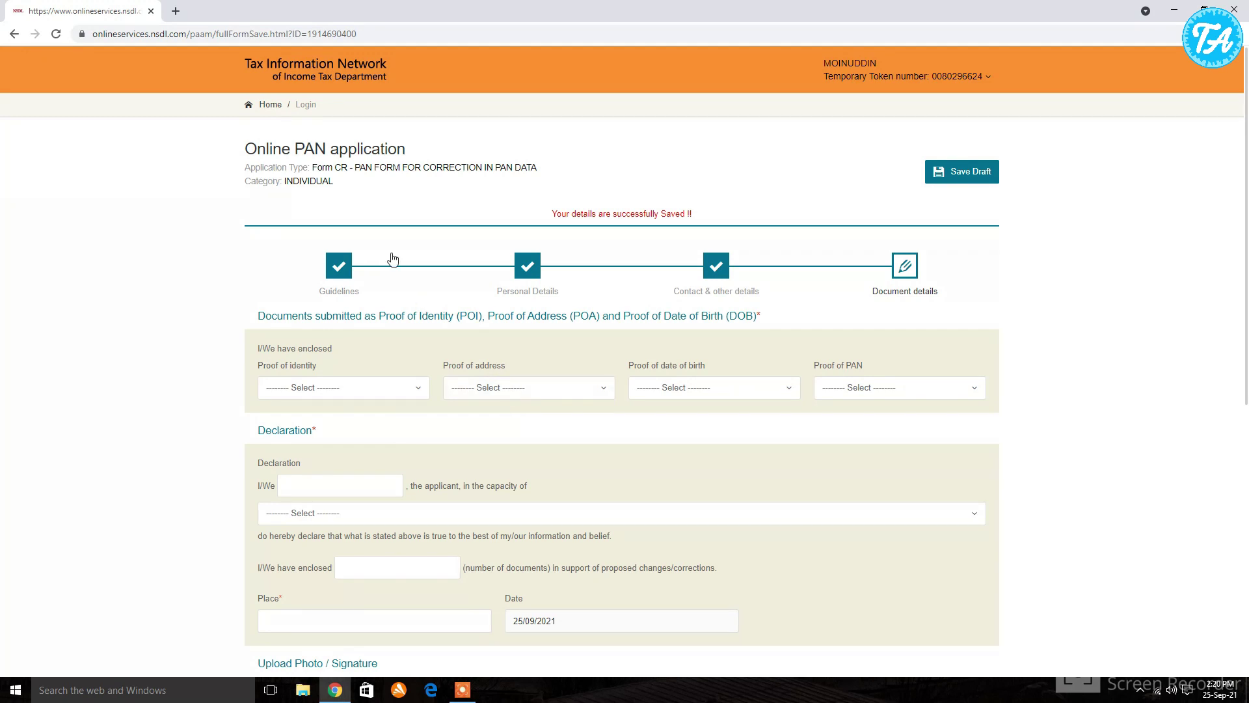
left_click(944, 175)
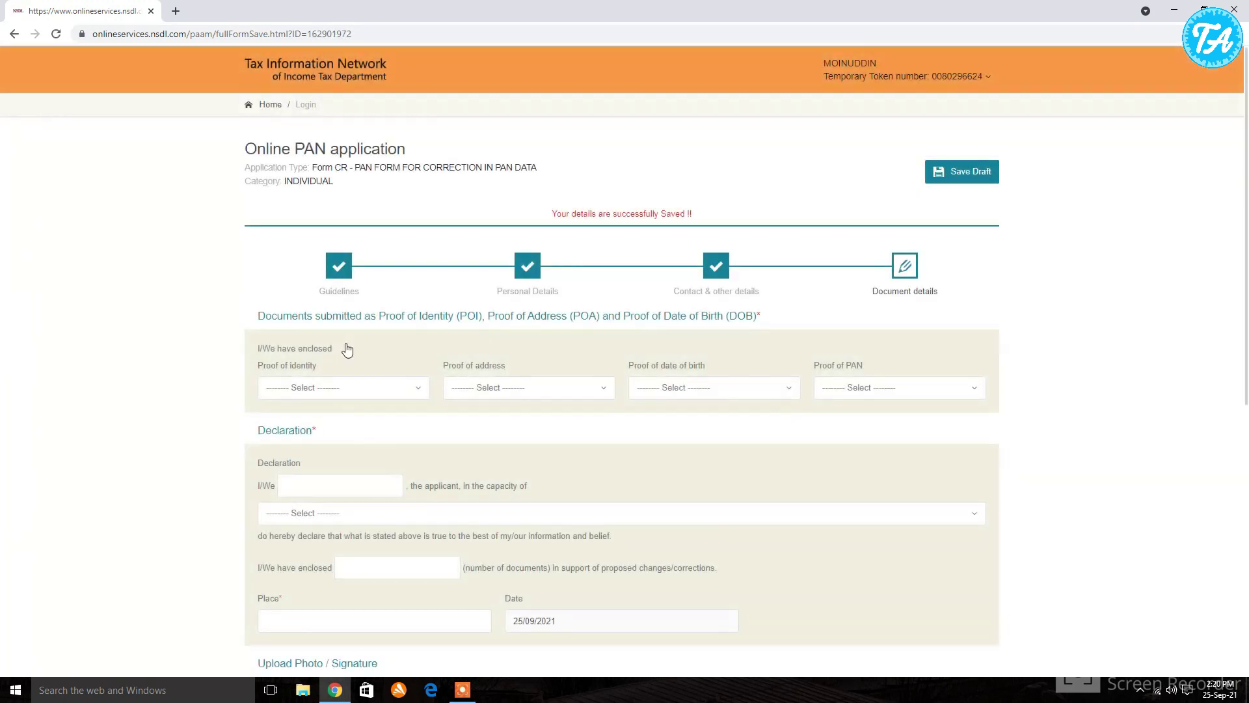
Step: Select the AADHAAR Card issued by the Unique Identification Authority of India as both proof of identity and proof of address
scroll(441, 313, "down", 1)
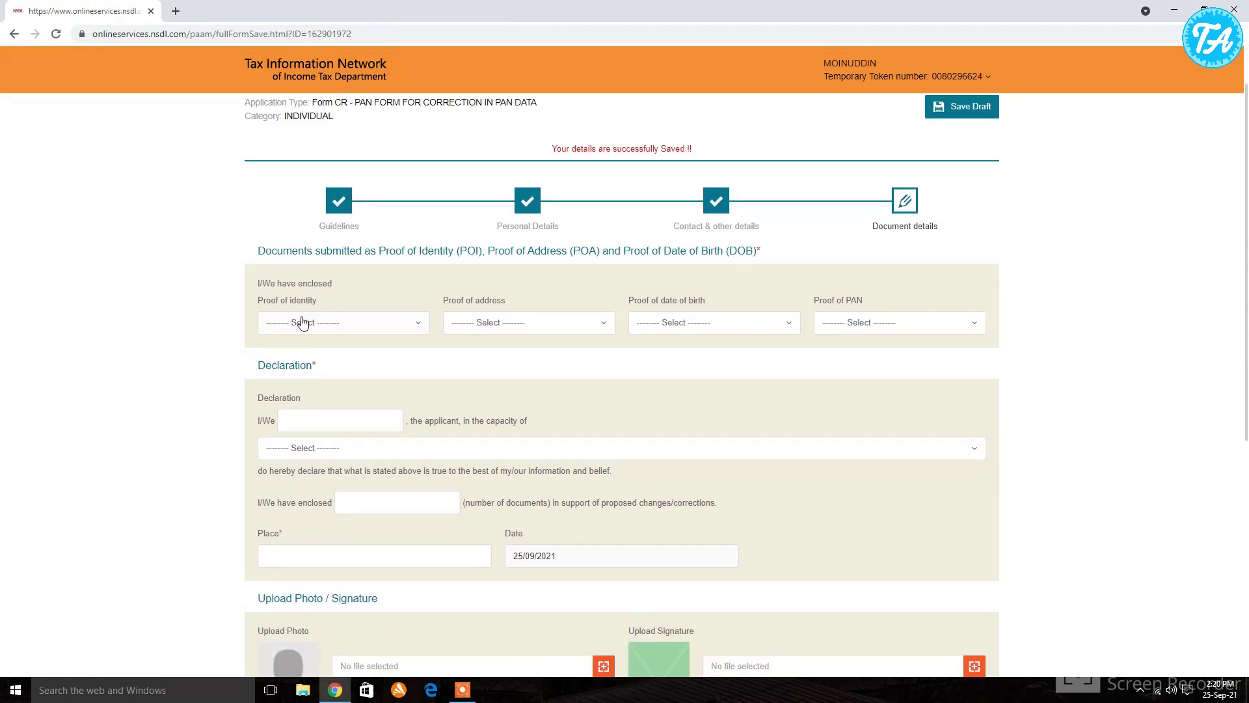
left_click(291, 324)
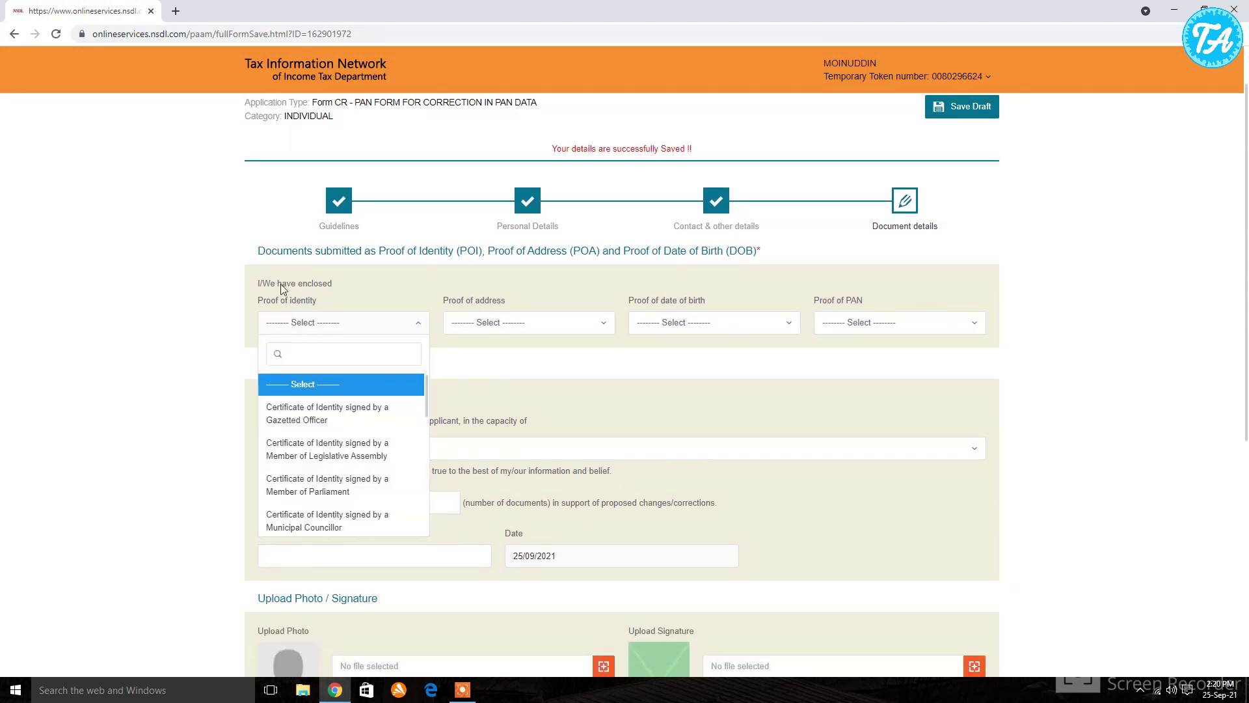
scroll(329, 443, "down", 5)
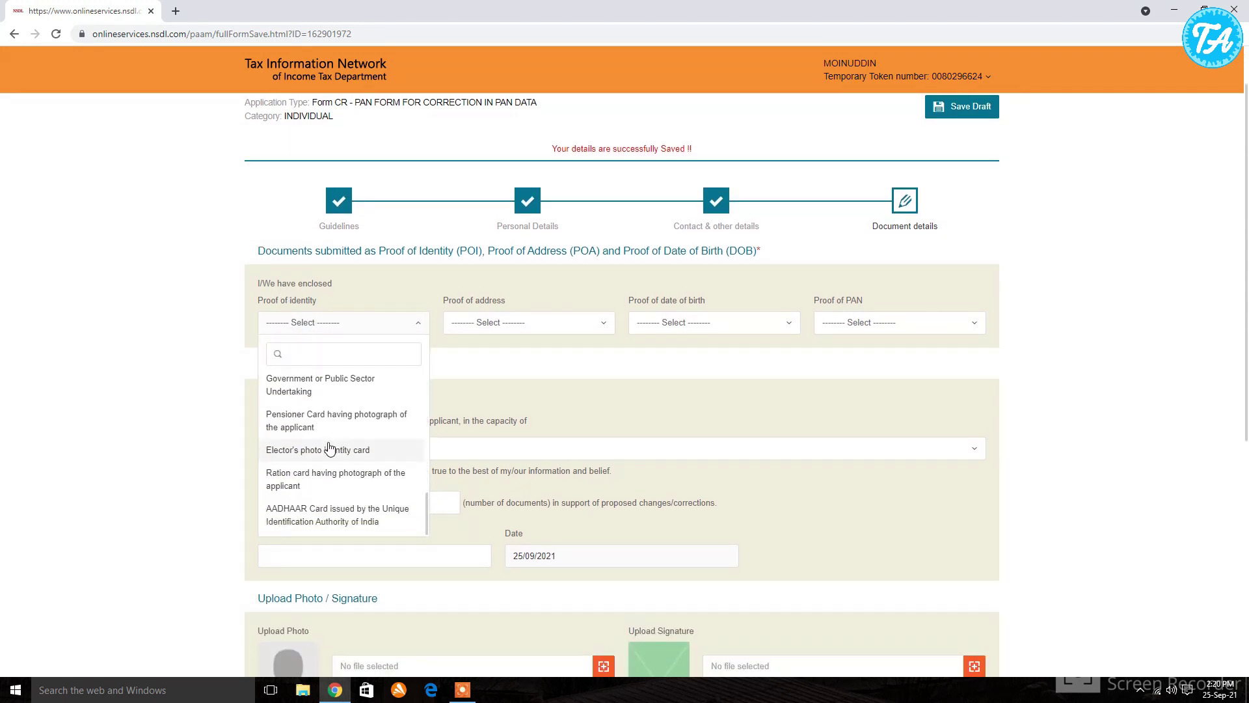
scroll(329, 447, "down", 3)
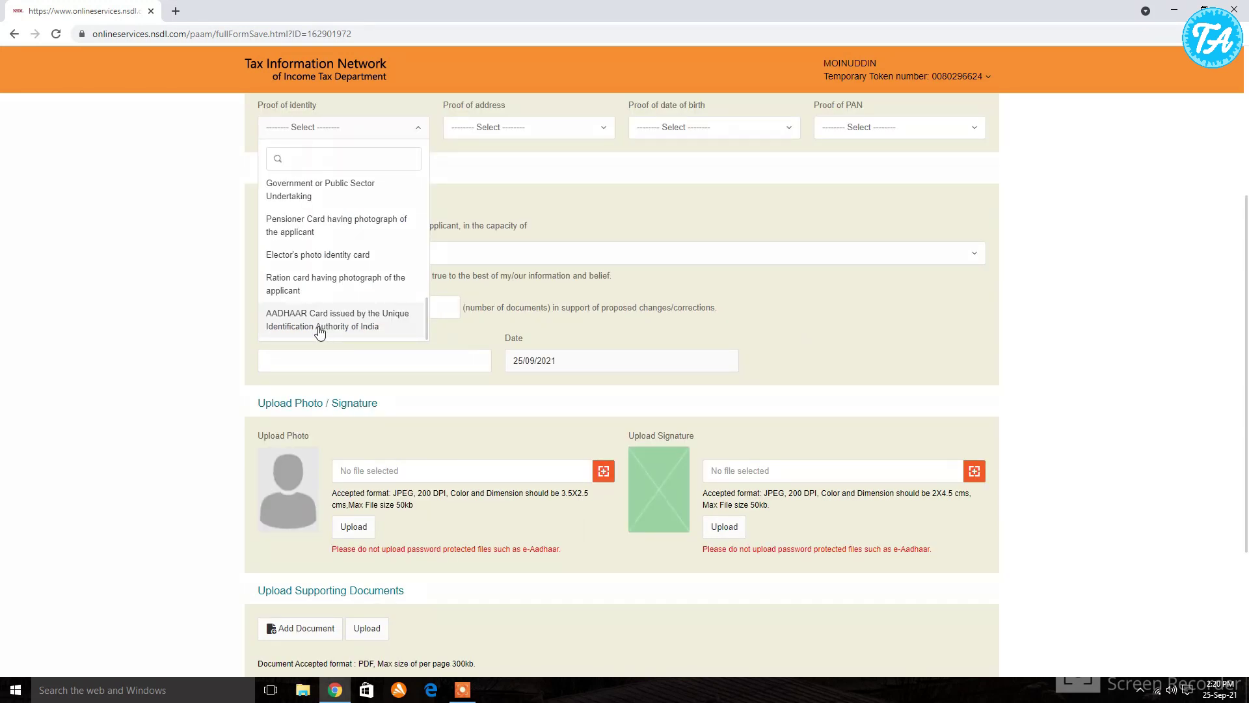
left_click(320, 323)
scroll(462, 256, "up", 3)
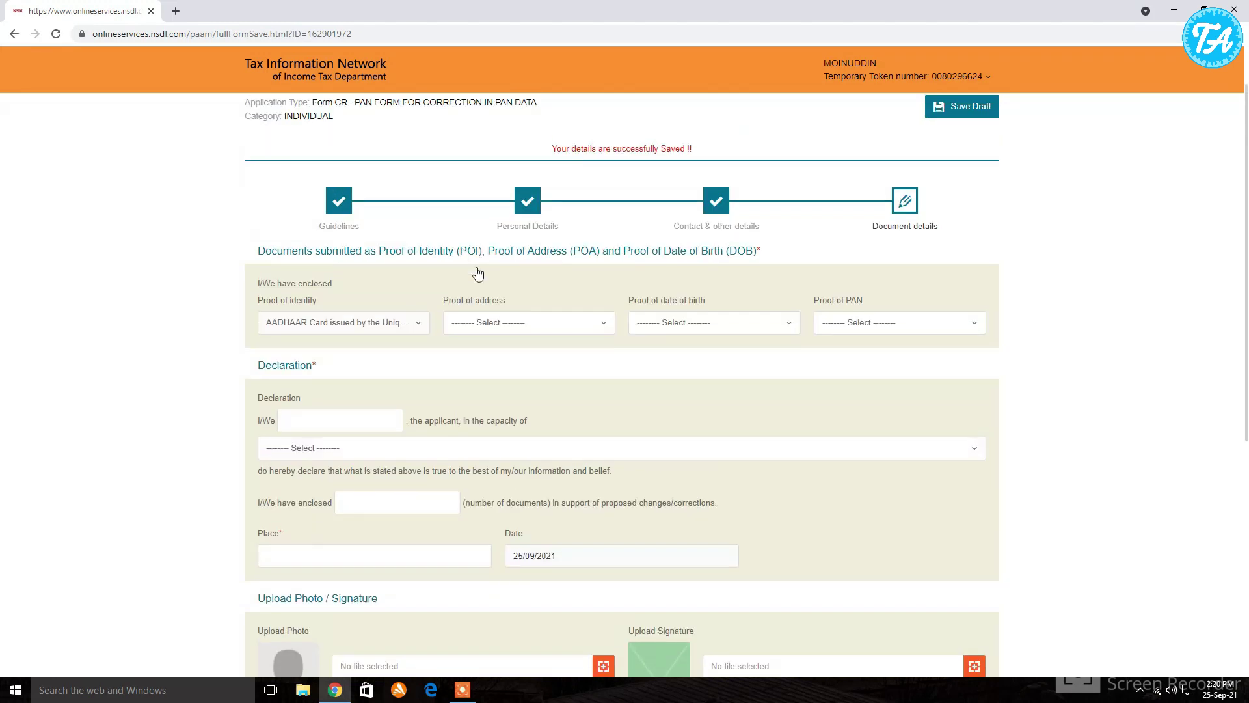
left_click(510, 323)
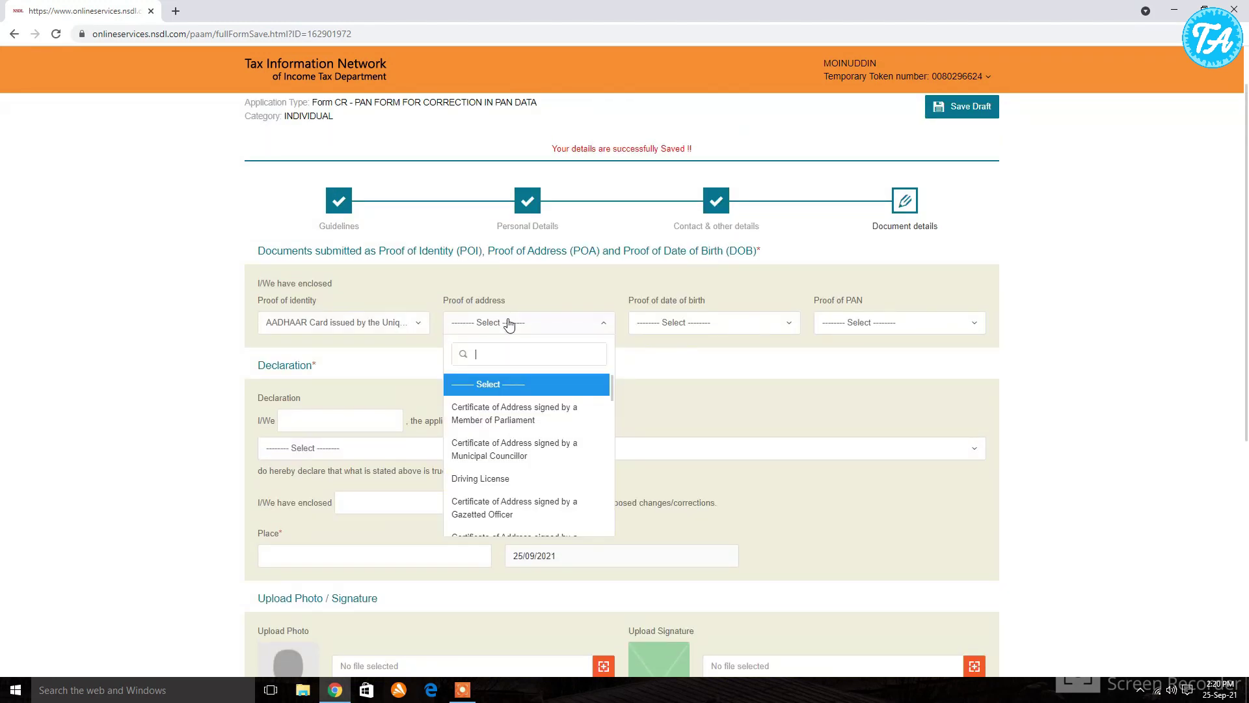
scroll(489, 481, "down", 10)
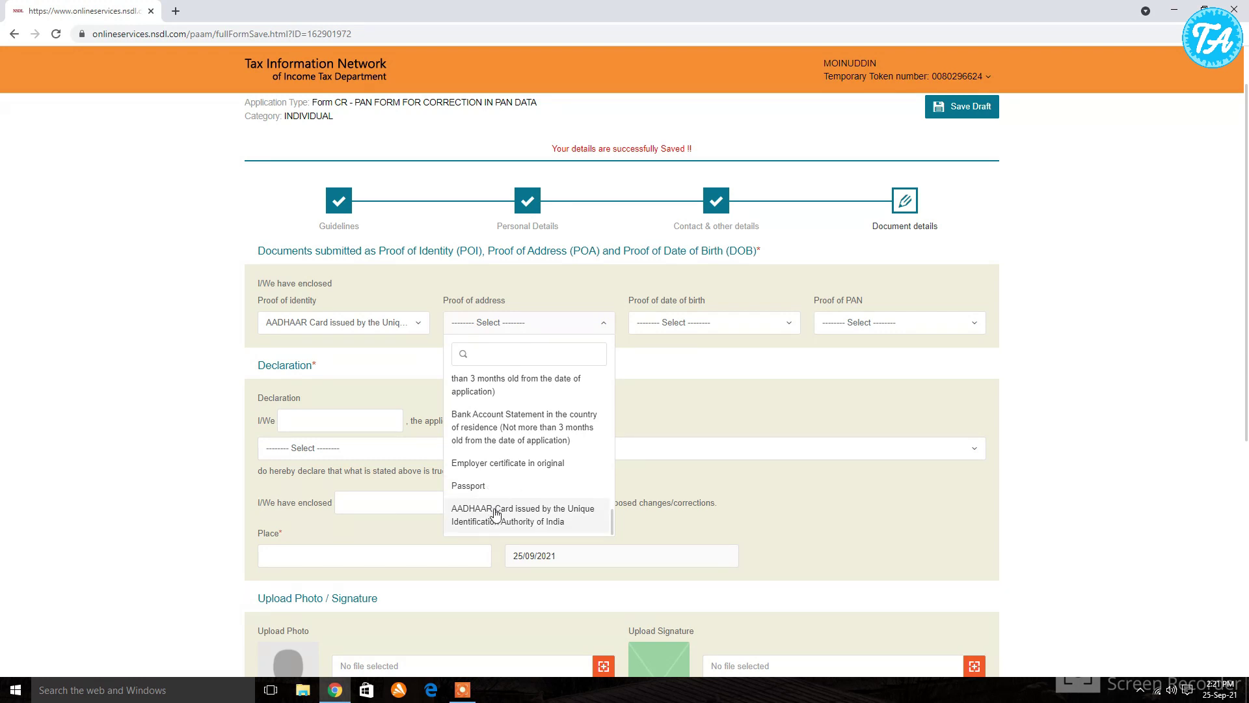
left_click(494, 513)
Step: Select the AADHAAR Card issued by the Unique Identification Authority of India as the proof of date of birth
left_click(681, 327)
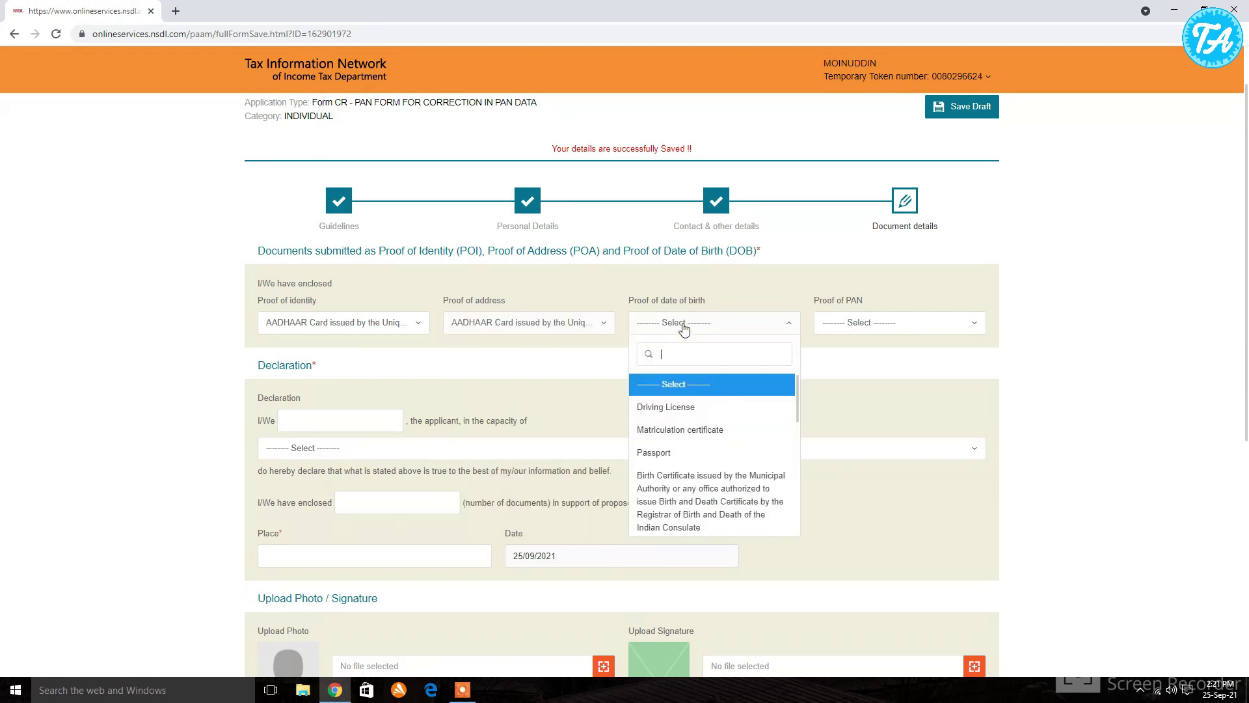
scroll(677, 475, "down", 8)
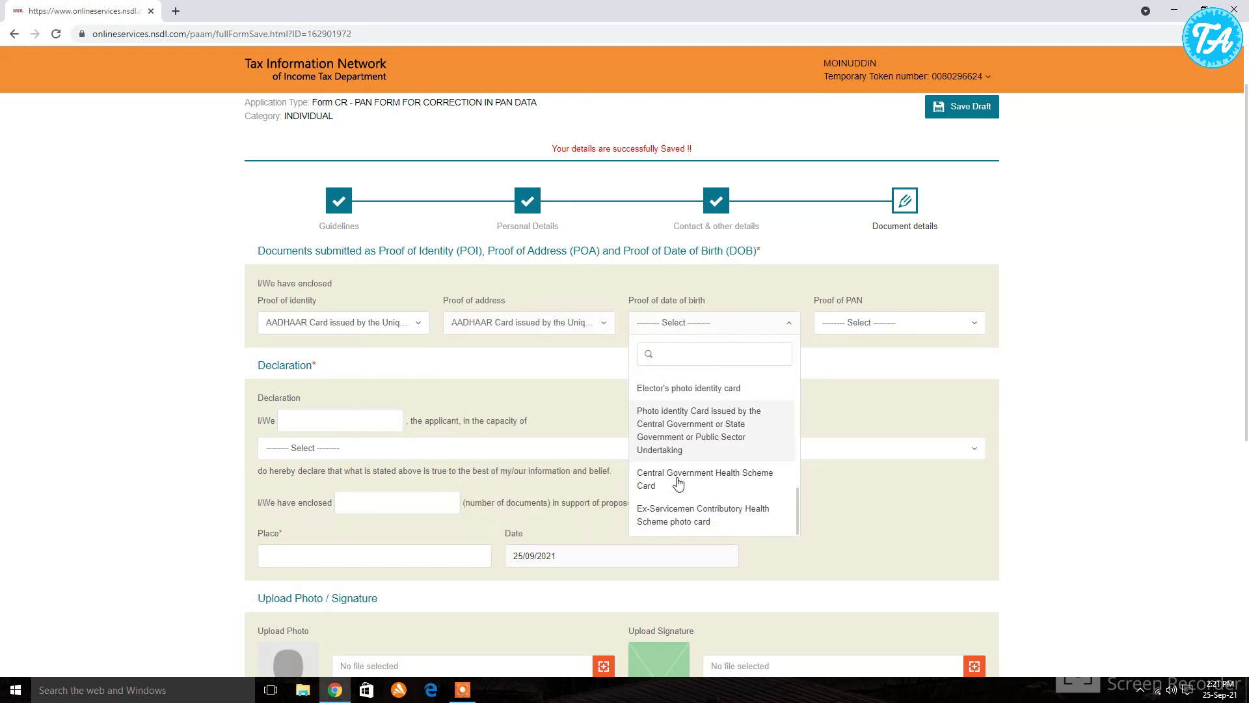
scroll(677, 482, "up", 4)
scroll(677, 481, "down", 2)
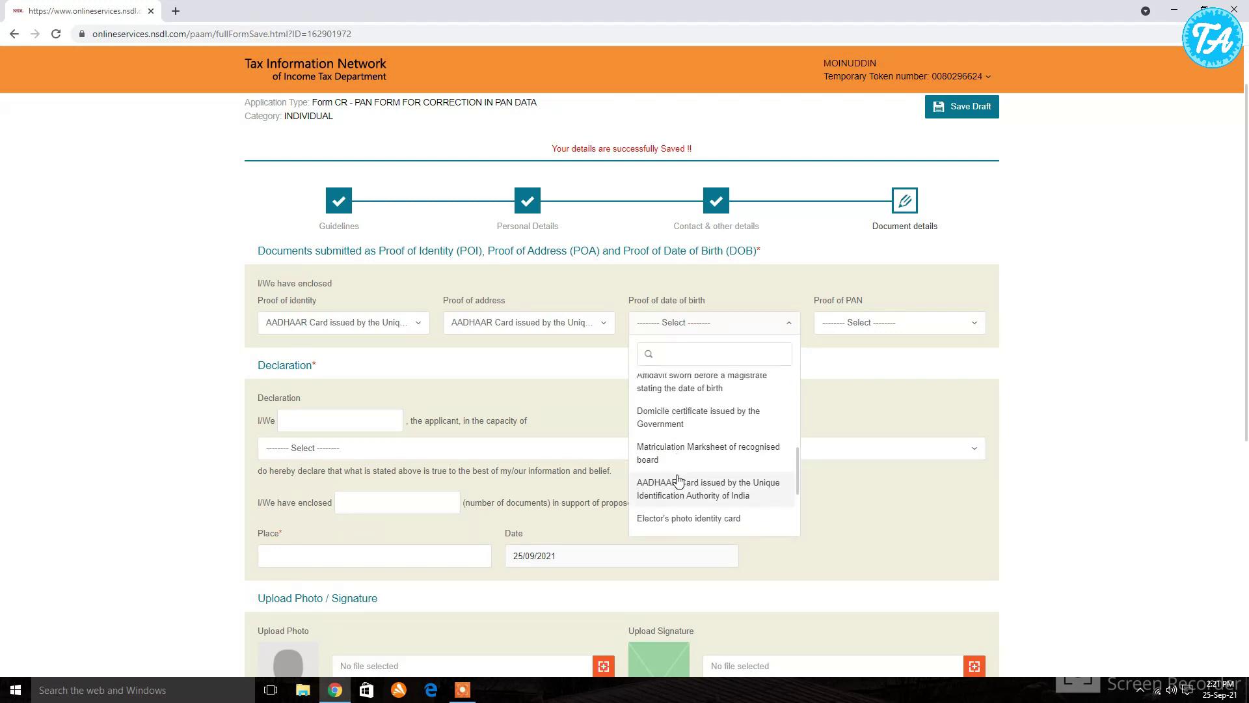
scroll(677, 480, "up", 2)
scroll(677, 480, "down", 2)
left_click(677, 482)
Step: Set the proof of PAN to No Document in the submitted documents section
scroll(700, 222, "down", 4)
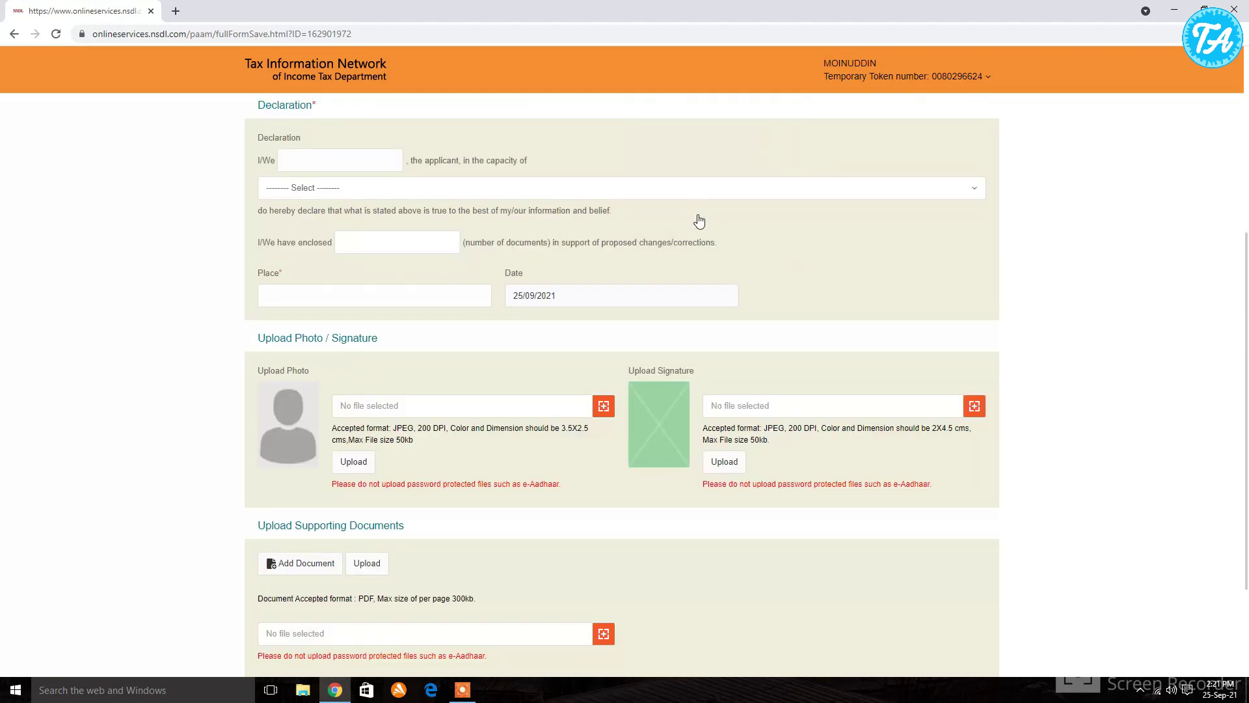
scroll(699, 221, "up", 4)
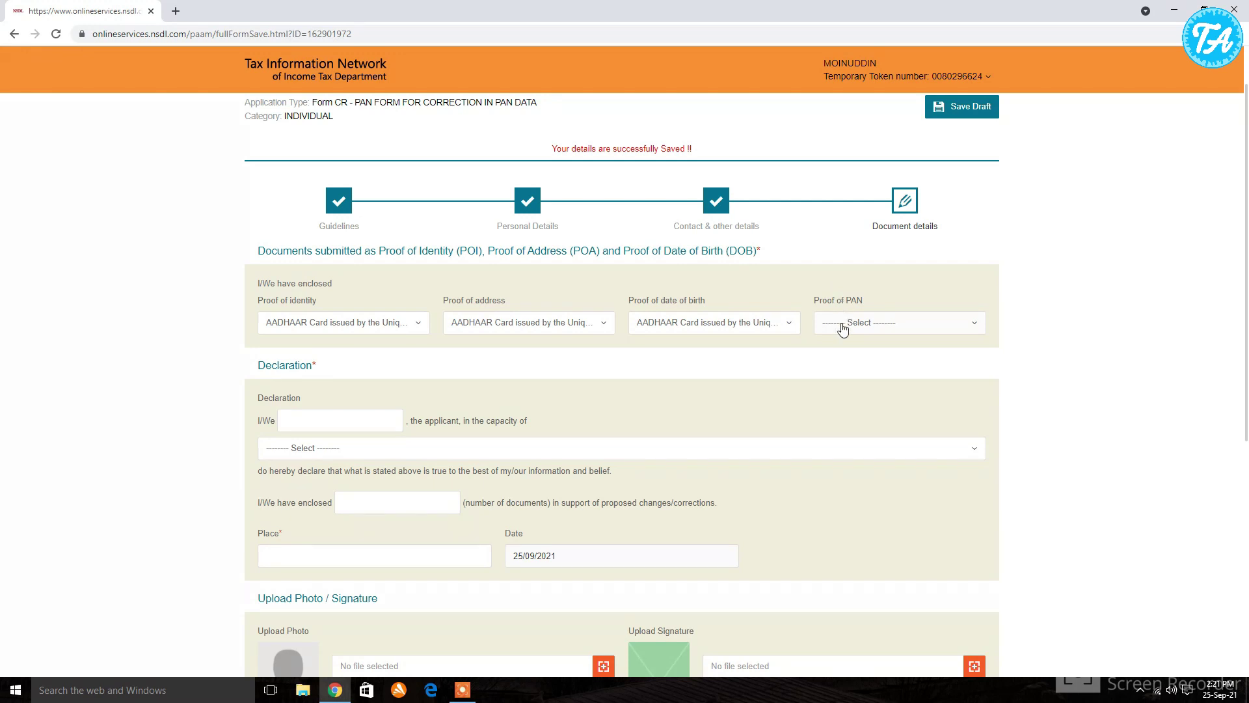
left_click(842, 328)
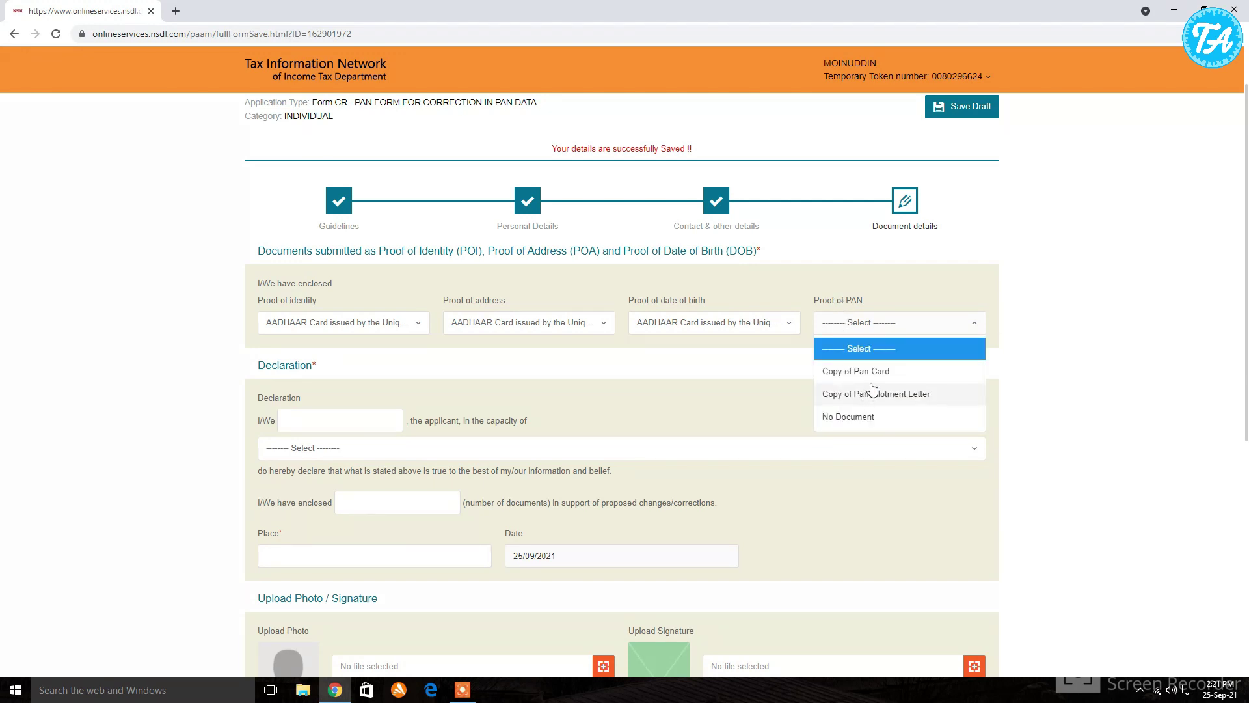
left_click(858, 417)
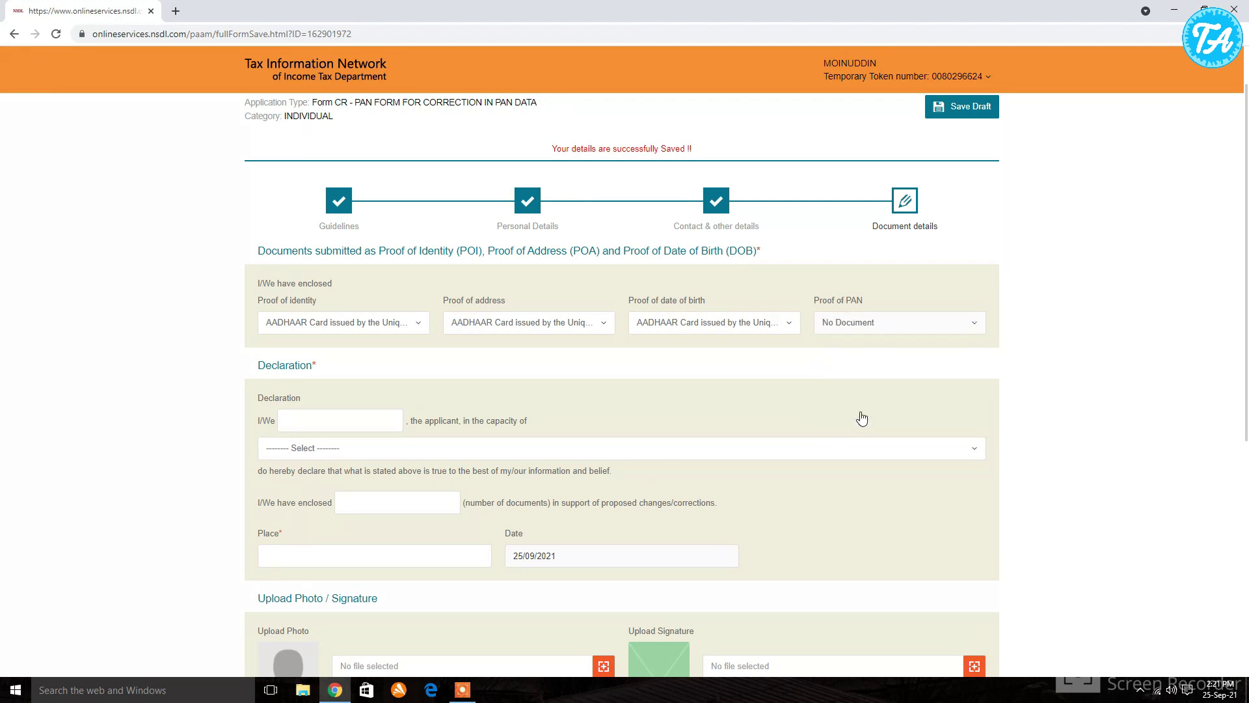
Step: Fill in the declaration with the applicant's name, capacity Himself/Herself, 1 enclosed document and ETWAH as the place
left_click(300, 419)
left_click(329, 448)
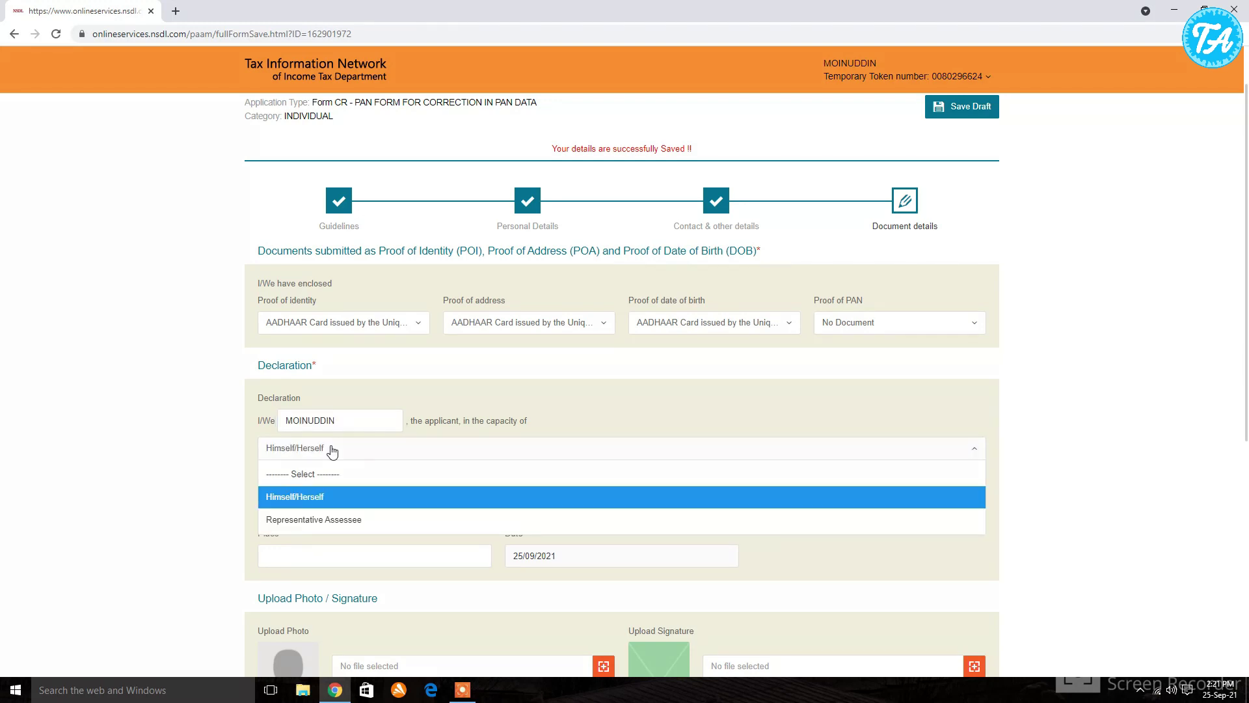
left_click(330, 497)
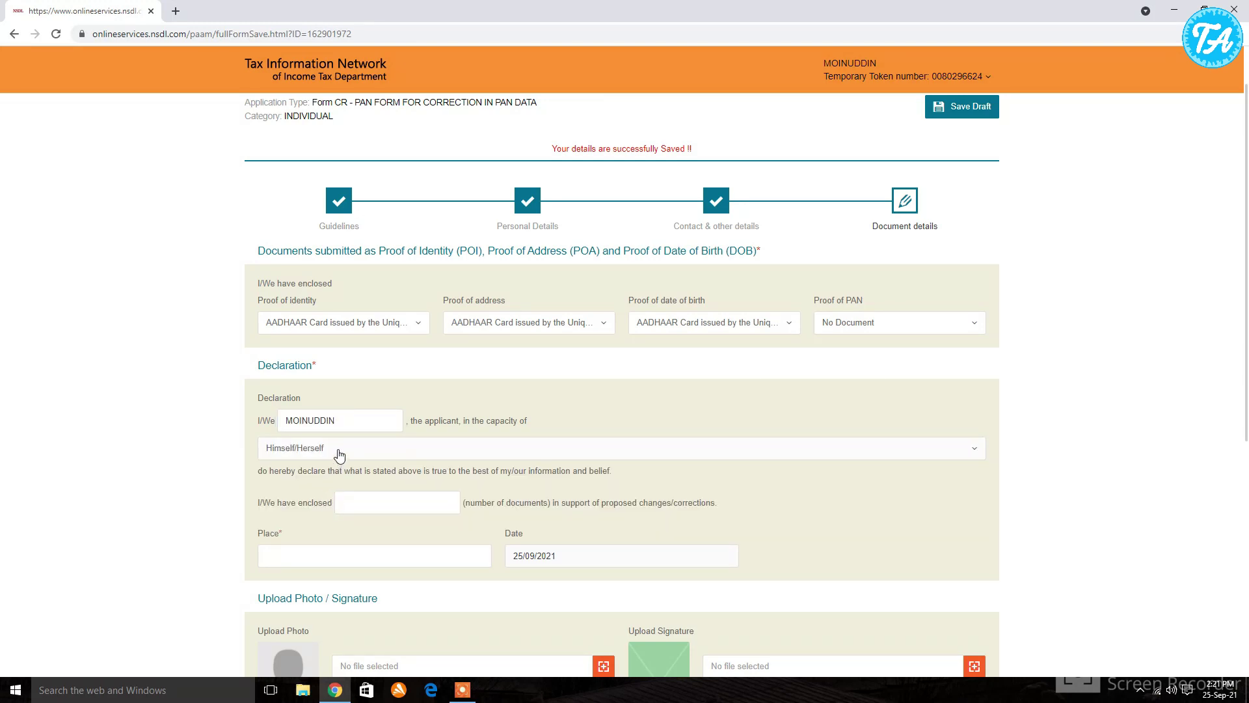
left_click(338, 500)
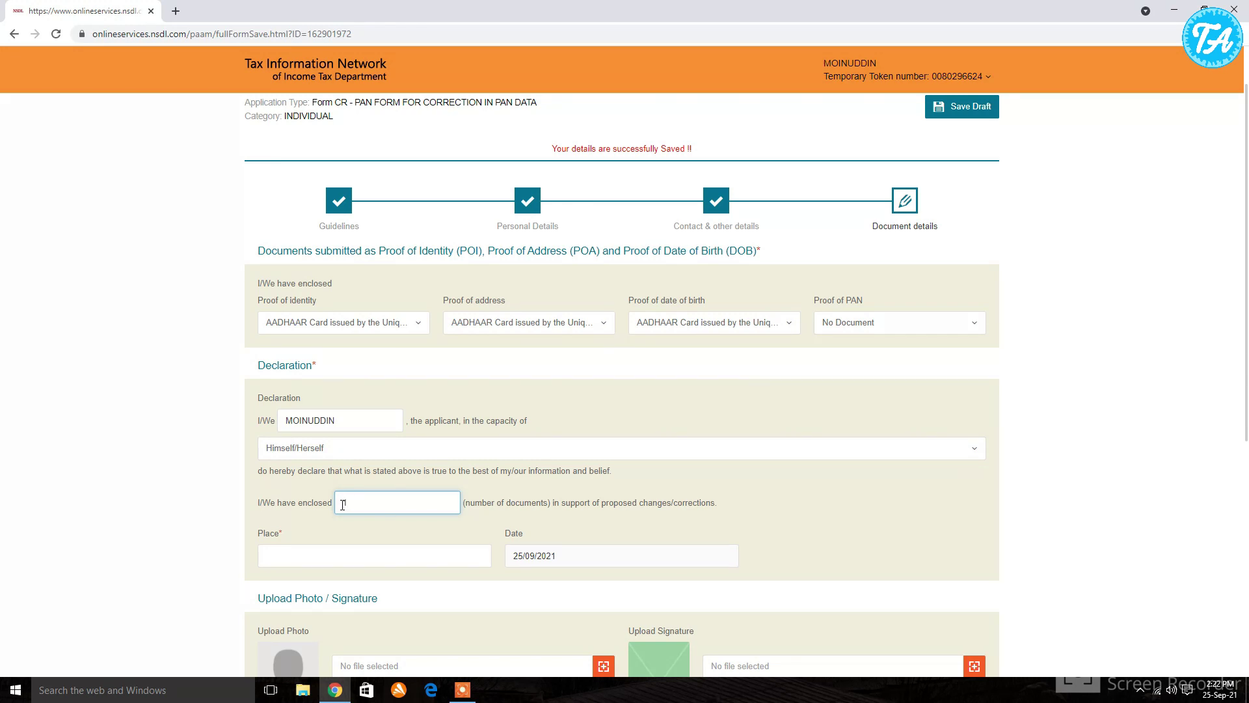
left_click(316, 556)
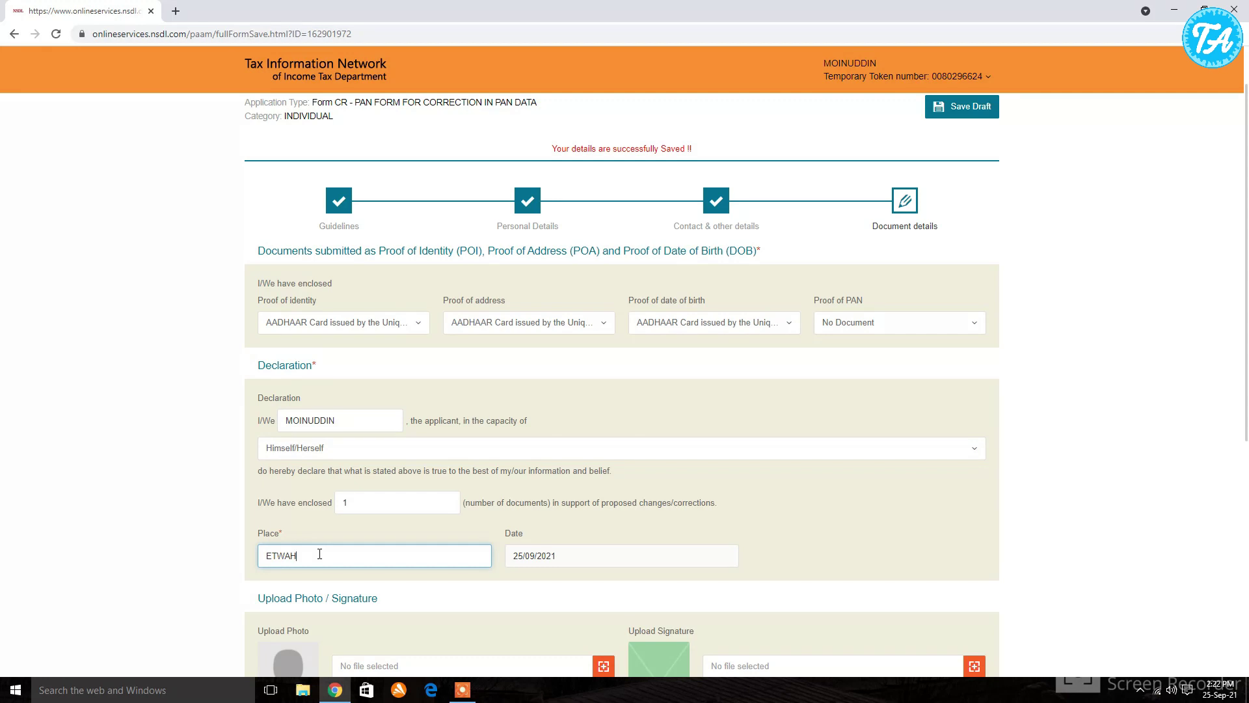
Step: Search Google in a new tab for "pan card photo and signature size" and open photoresizer.net's NSDL PAN Card Photo Resizer
scroll(269, 578, "down", 5)
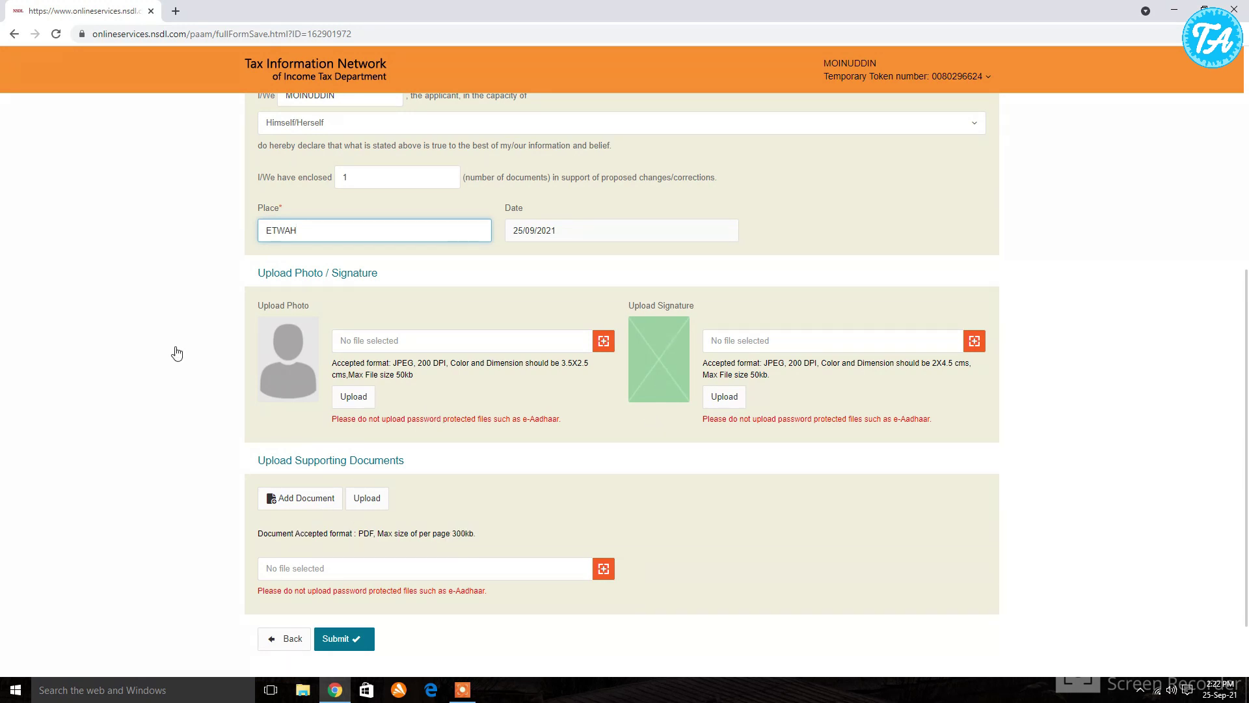
scroll(329, 391, "up", 1)
scroll(656, 410, "down", 1)
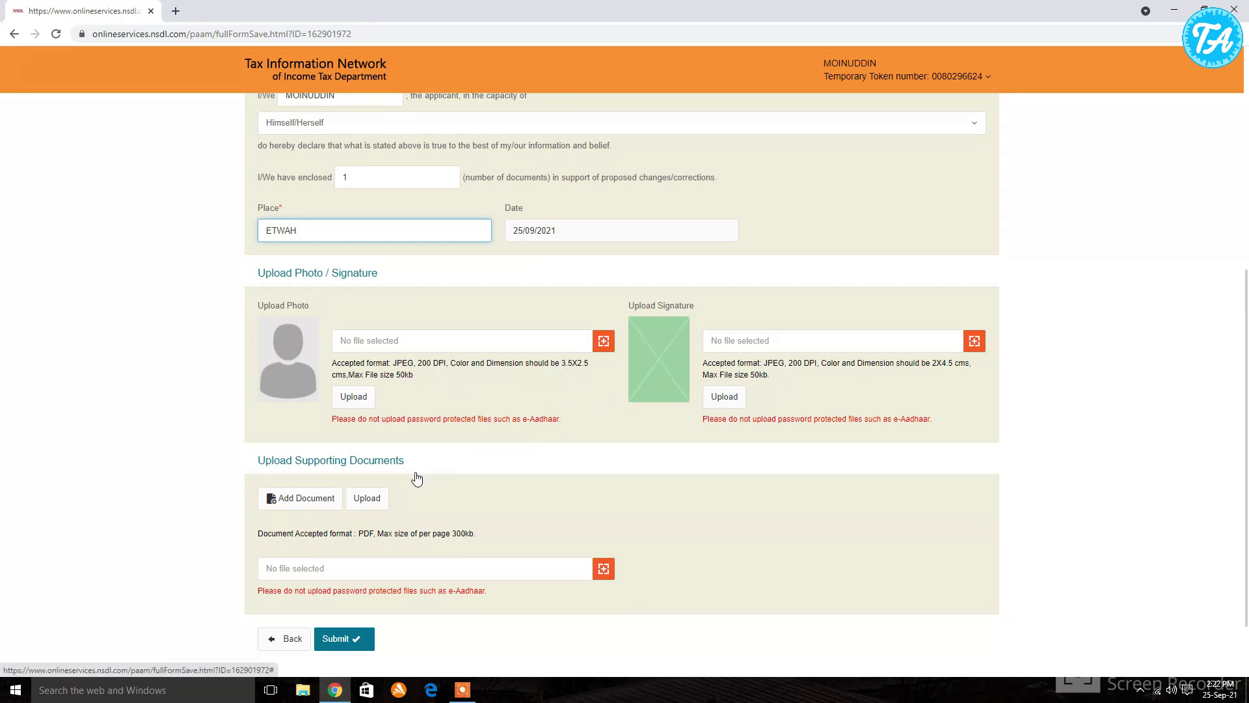
left_click(176, 11)
left_click(548, 255)
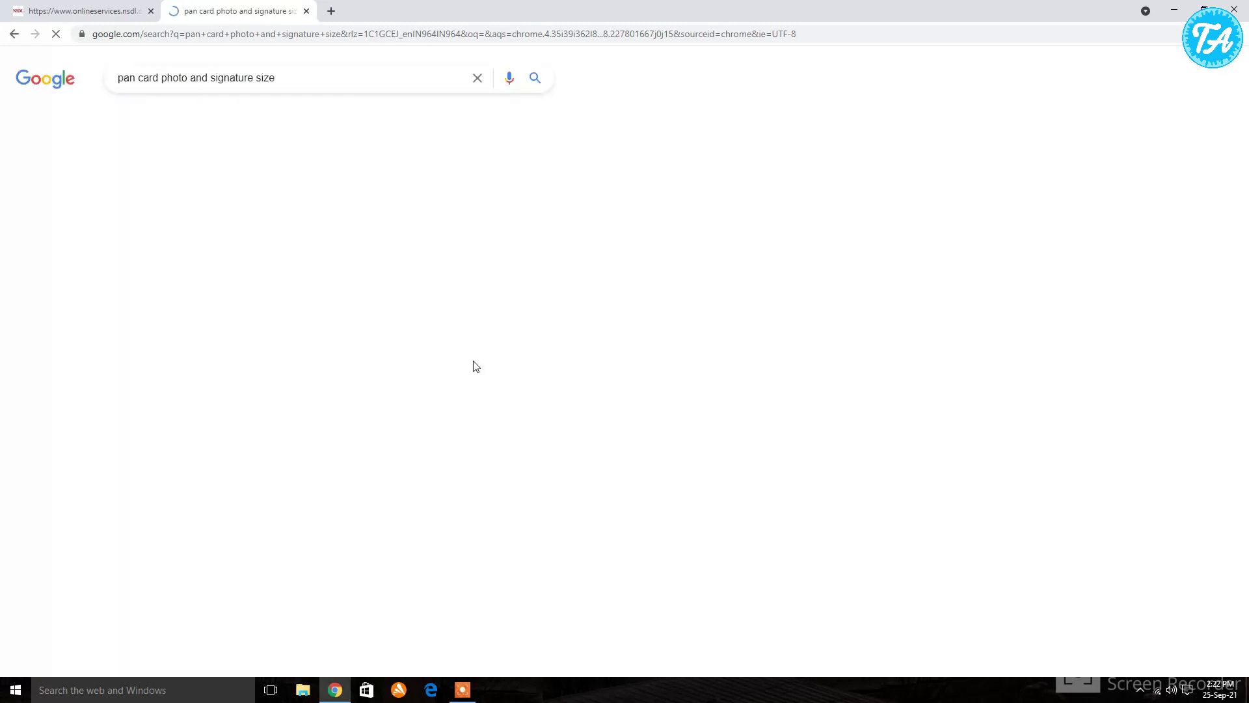
left_click(276, 263)
scroll(423, 319, "down", 2)
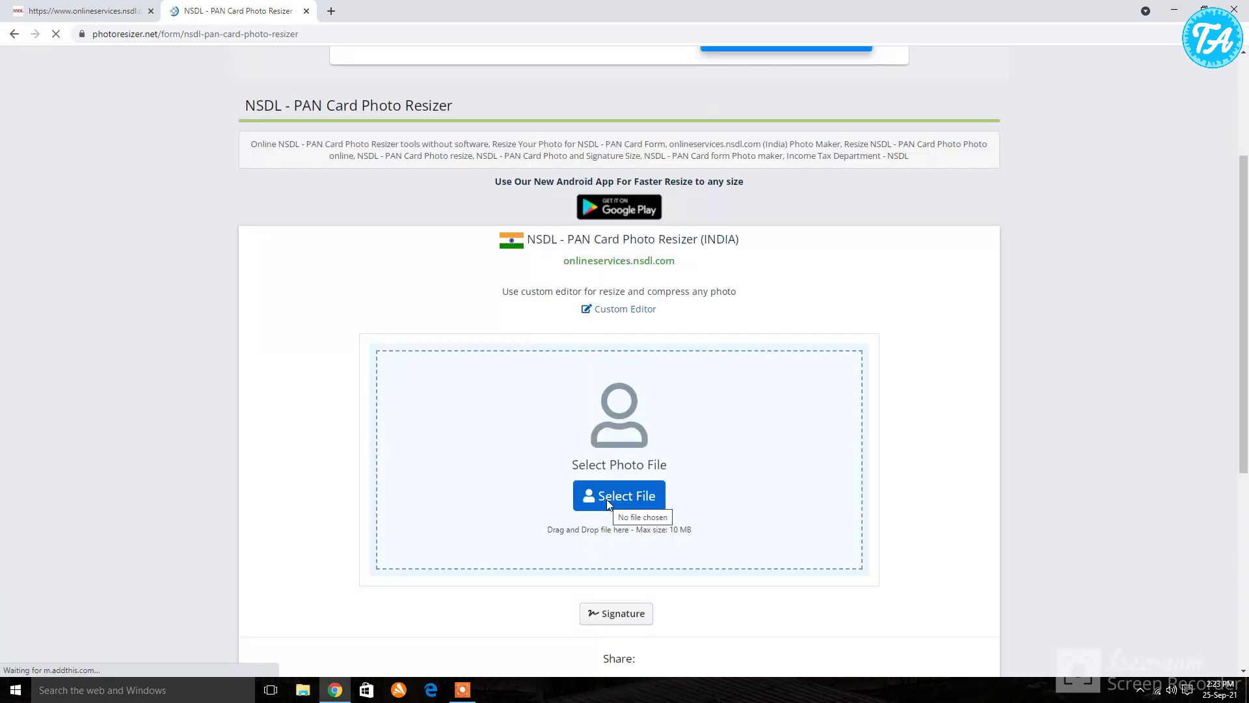
Step: Load the portrait photo of the boy in the yellow shirt from the PC DOWNLOAD folder into the resizer and download the resized version
left_click(606, 498)
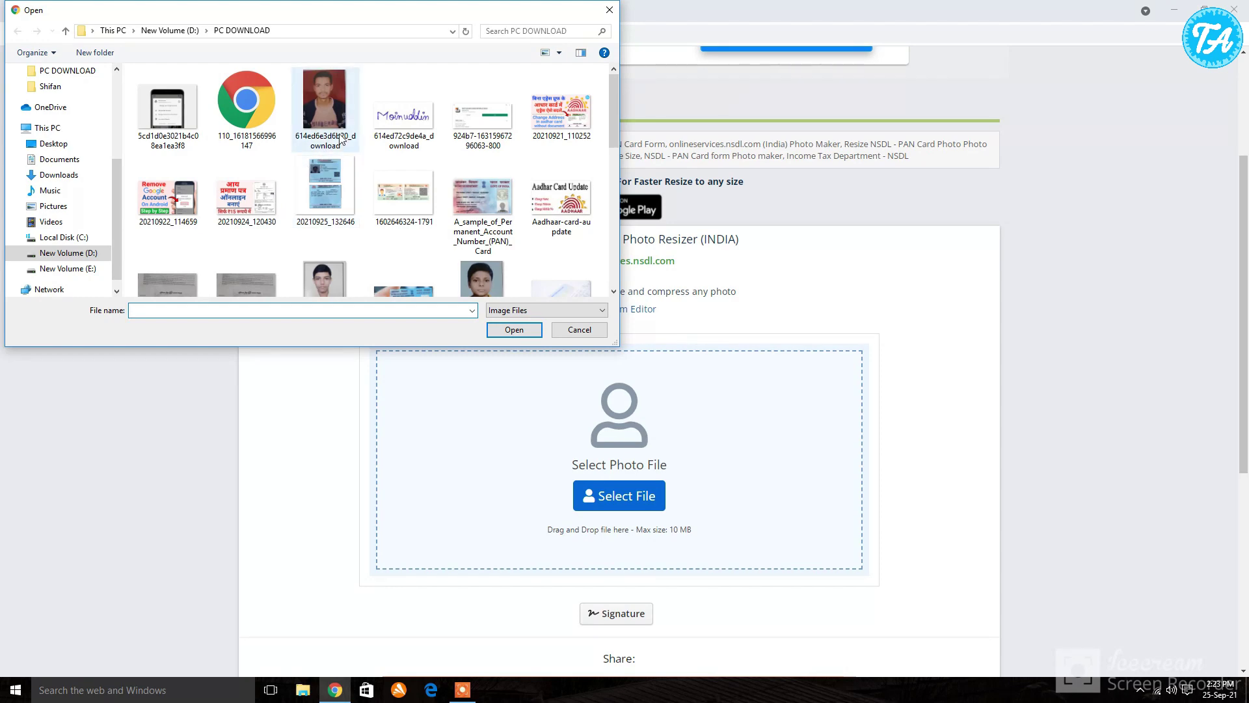
double_click(463, 274)
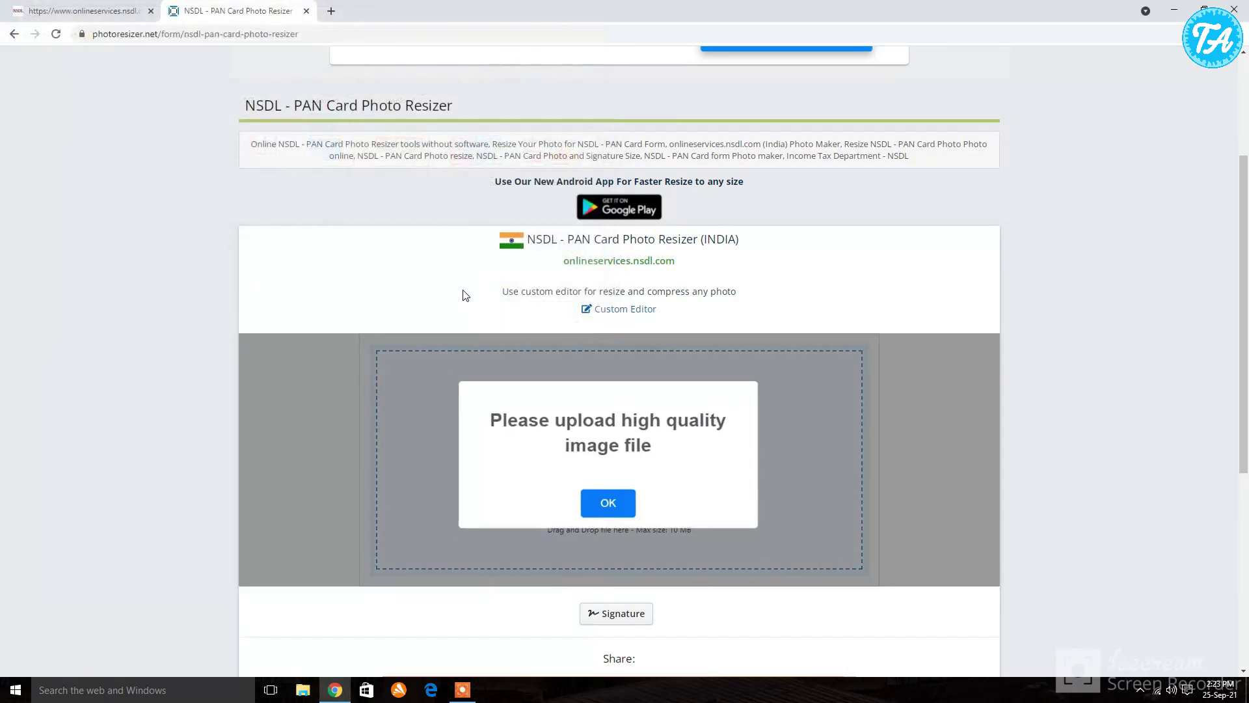
left_click(607, 509)
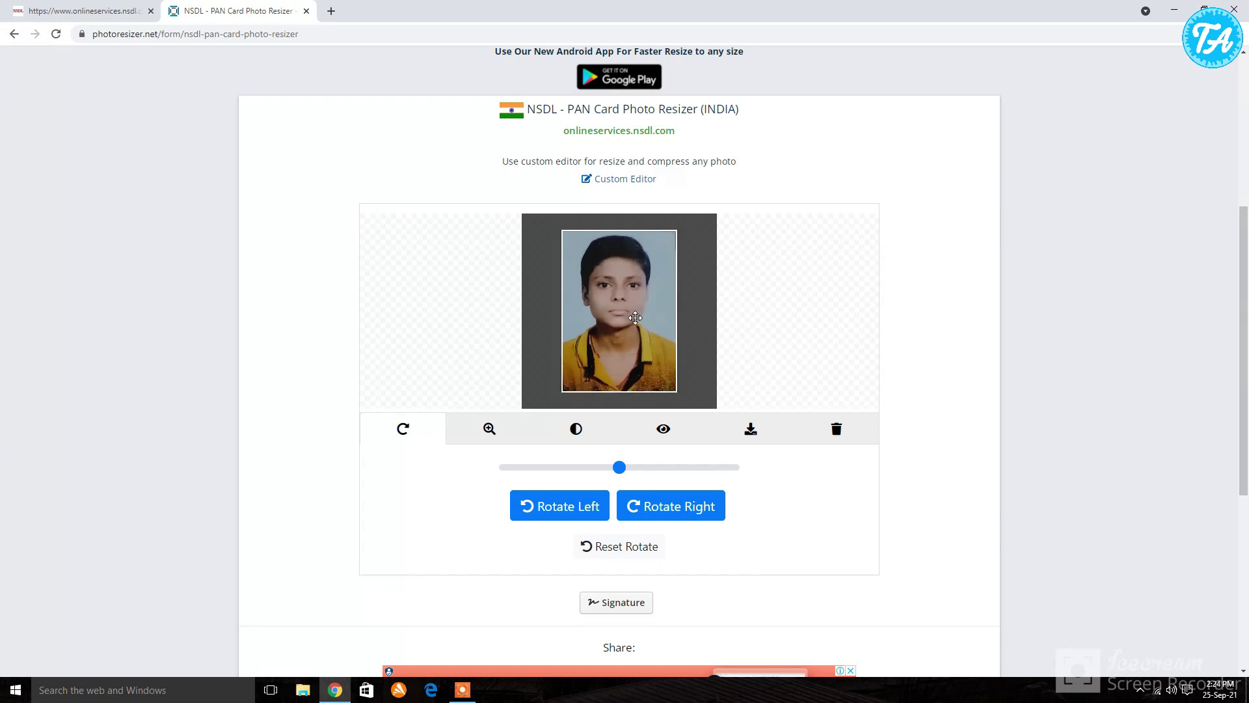
left_click(749, 431)
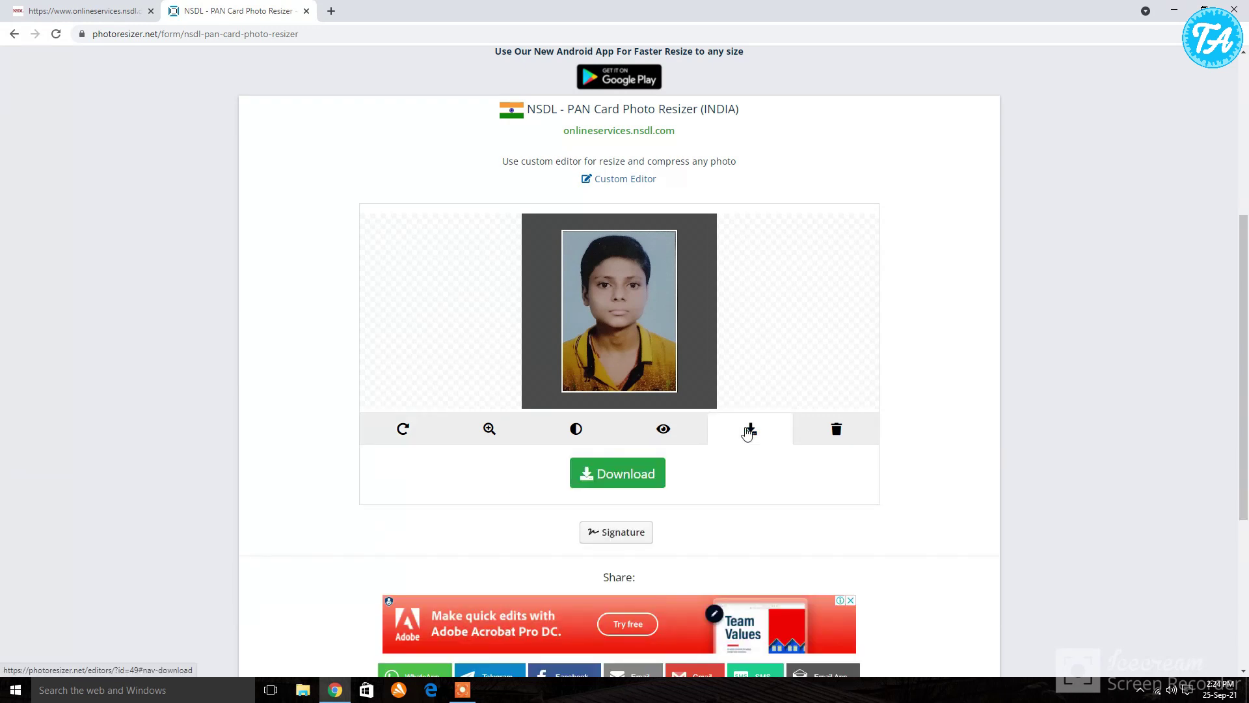
left_click(609, 475)
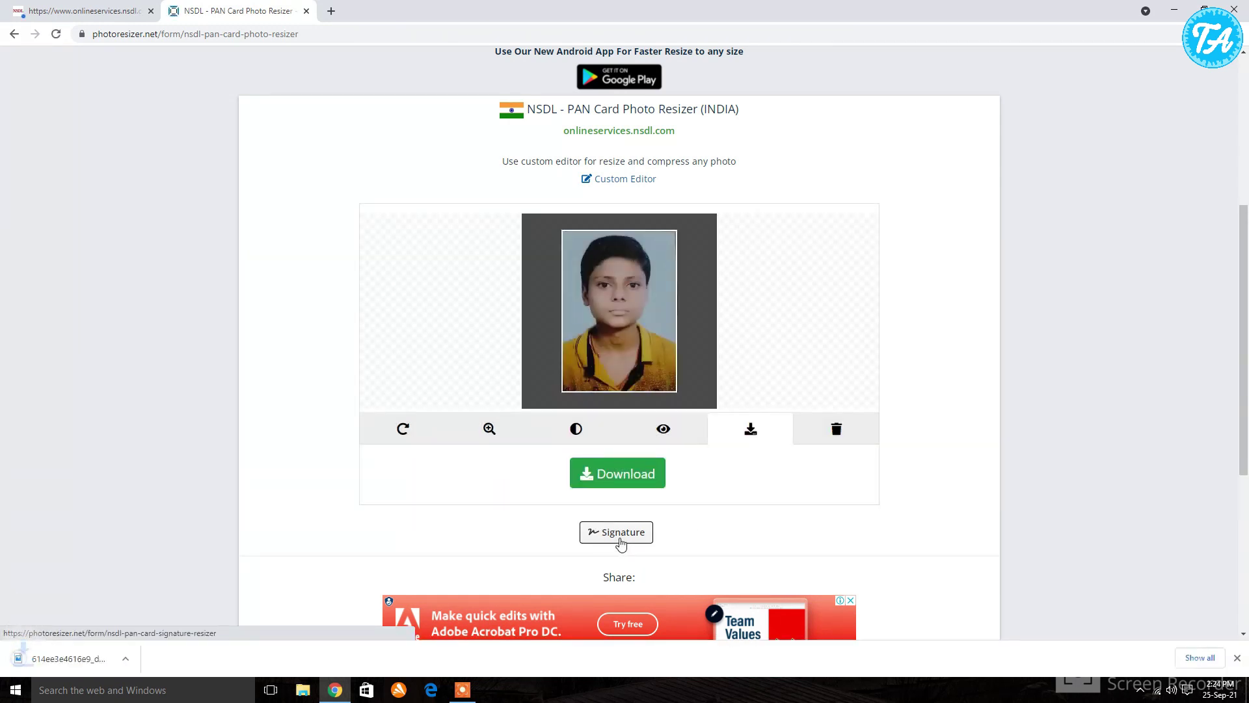
Step: Switch to the NSDL PAN Card Signature Resizer, dismiss the advertisement and load the signature image IMG_20210903_181859-imresizer
left_click(620, 533)
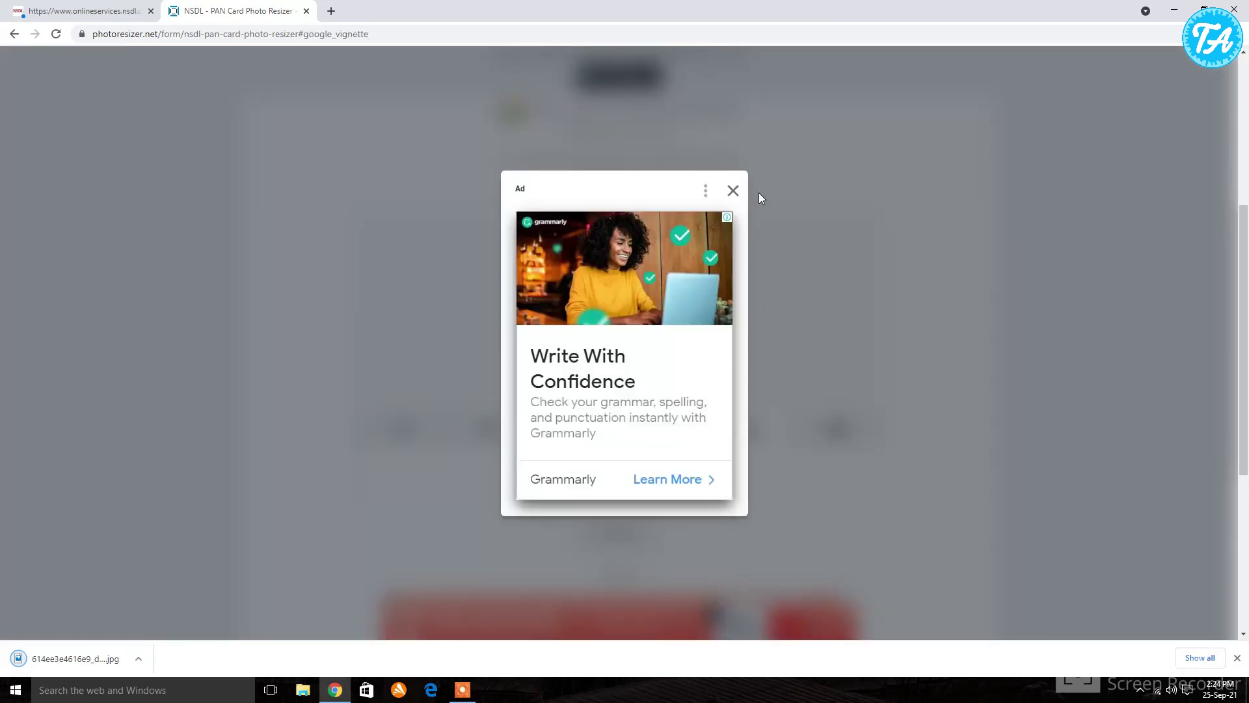
left_click(733, 191)
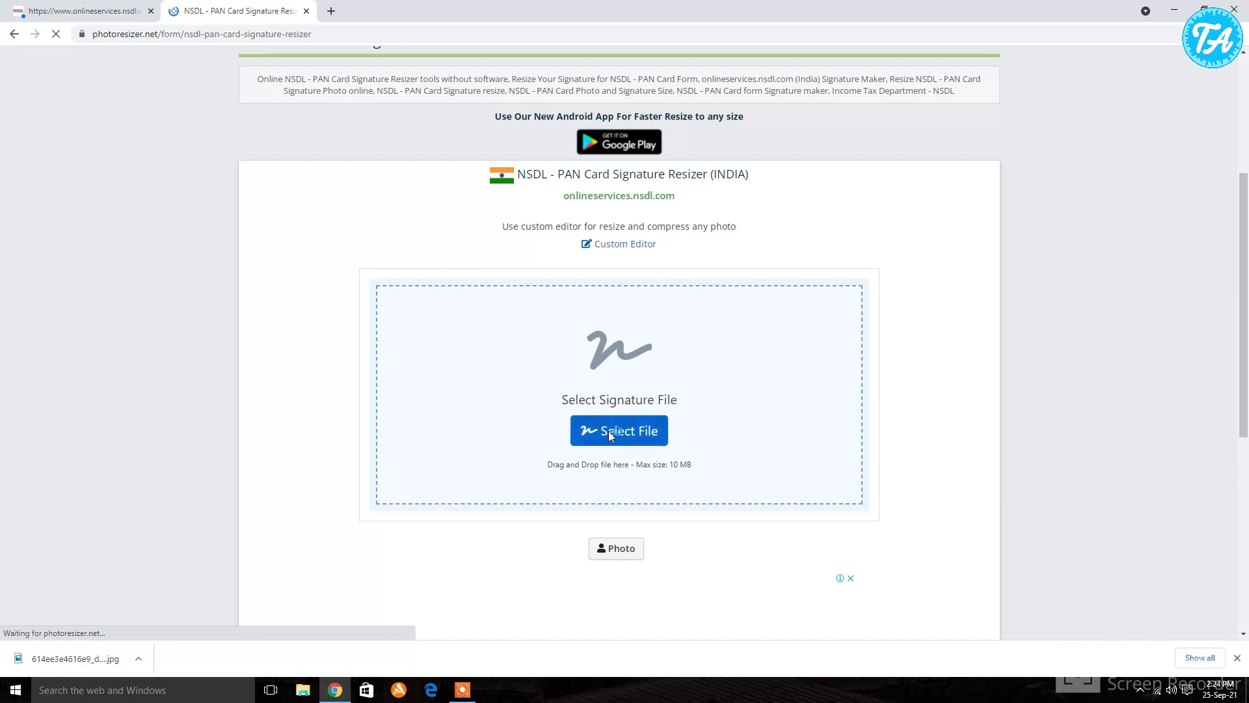
left_click(609, 431)
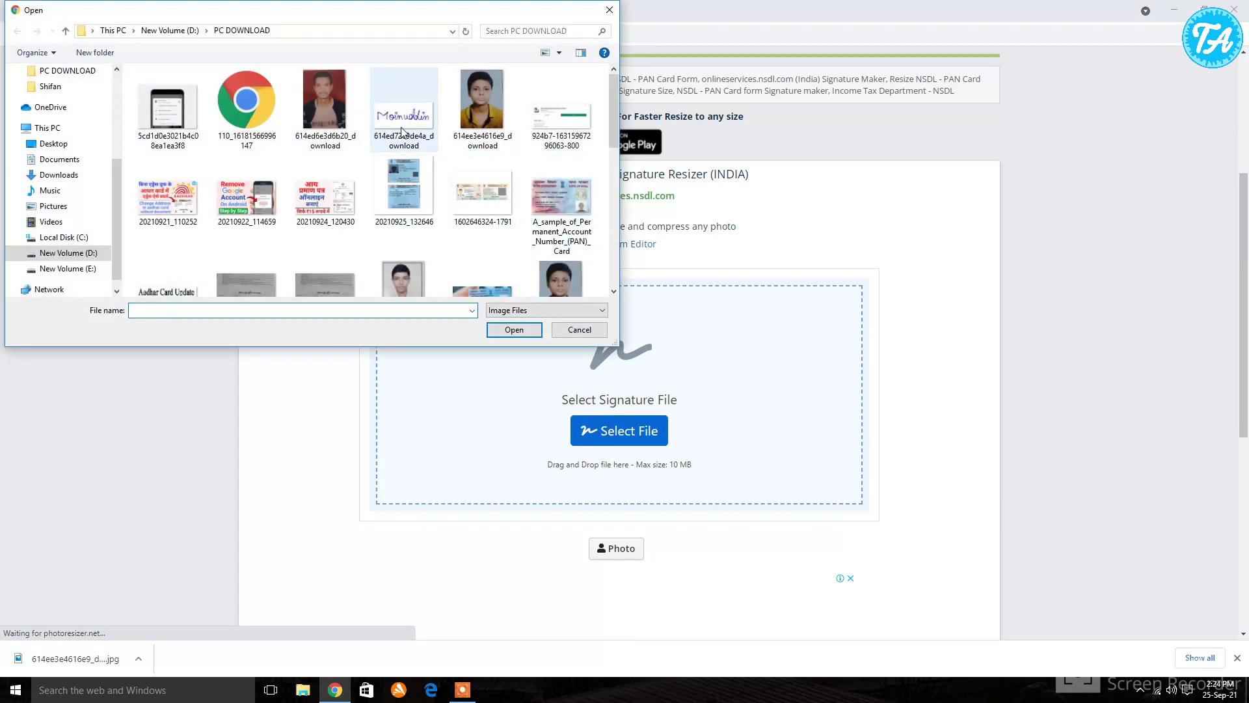
scroll(458, 182, "down", 2)
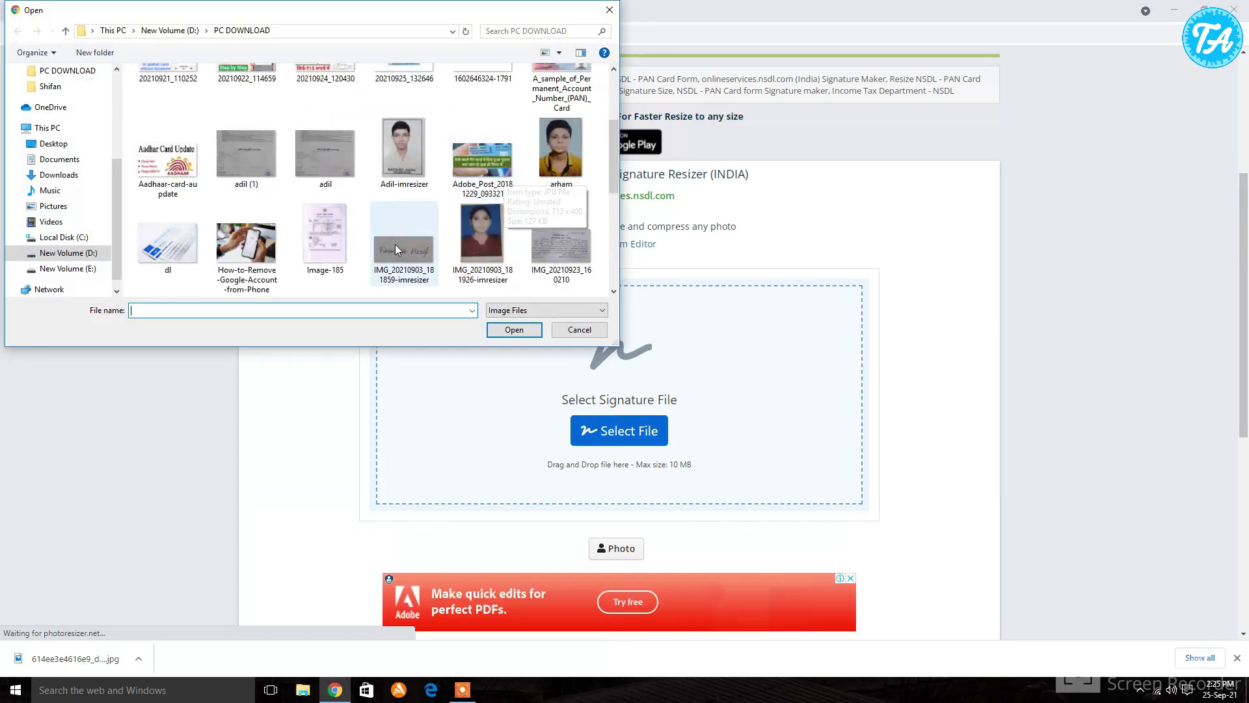
double_click(395, 246)
Step: Shrink the signature image so the whole signature fits inside the crop frame, and show its download option
scroll(629, 402, "down", 5)
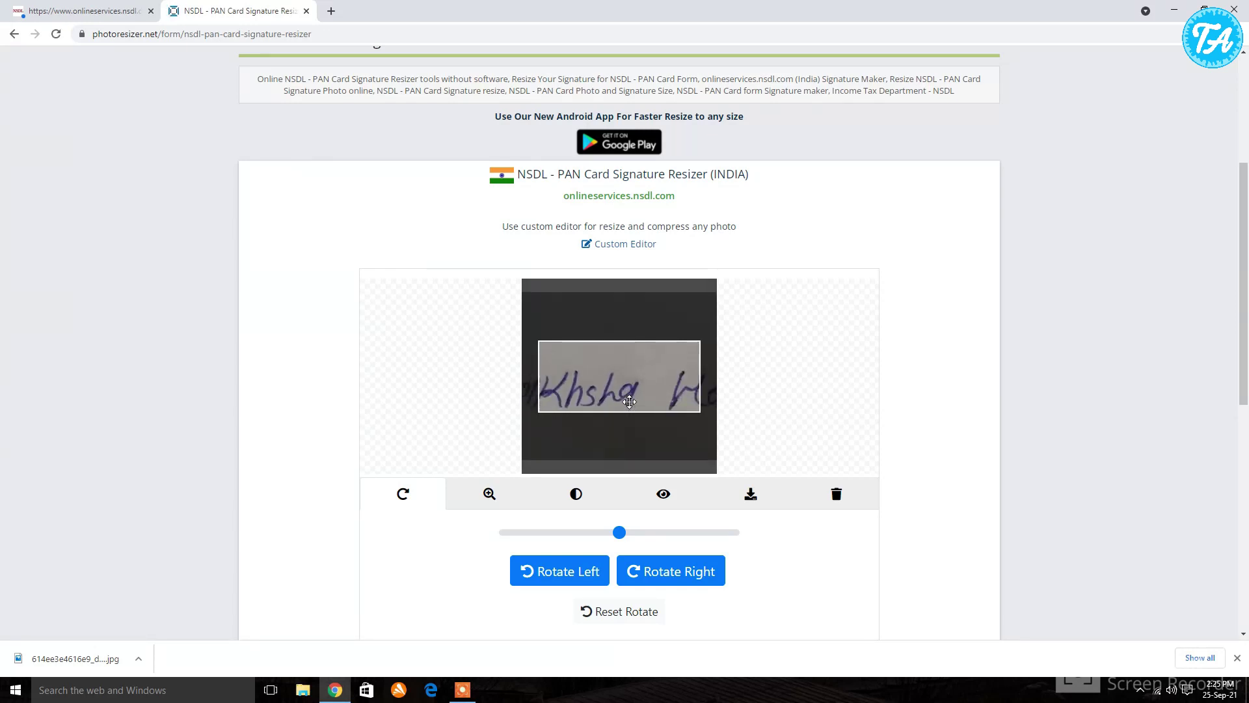
scroll(629, 402, "down", 2)
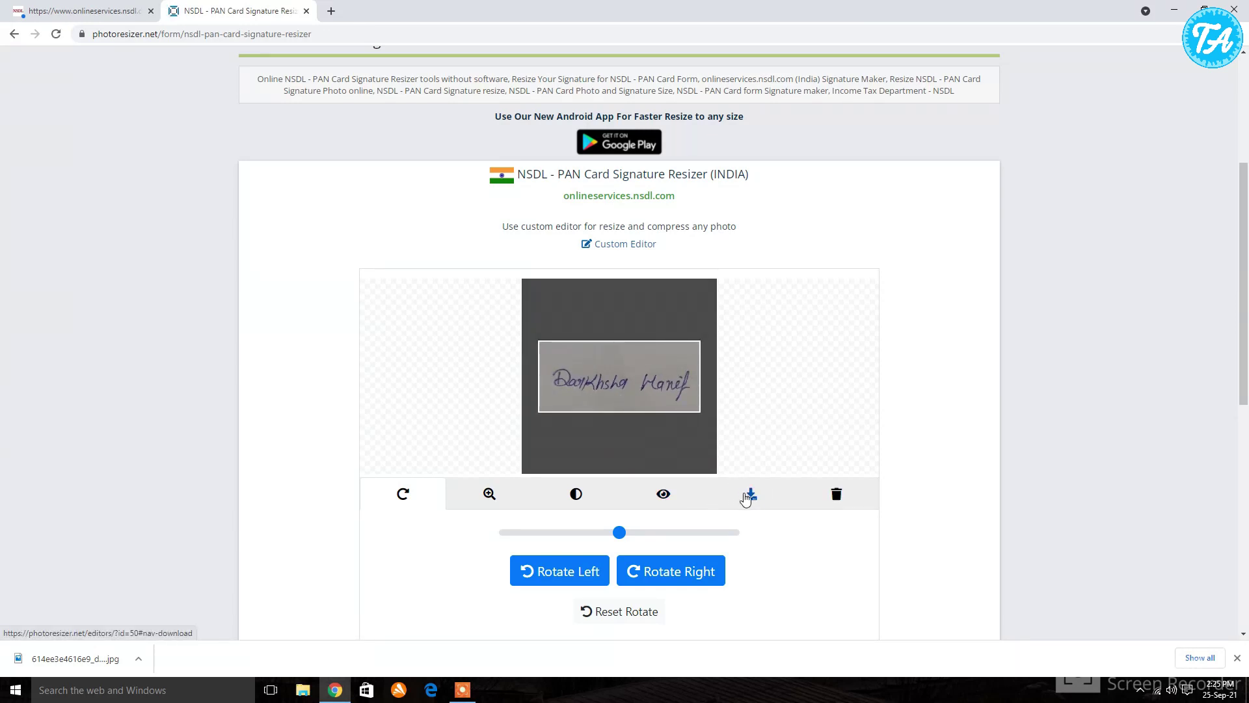
left_click(748, 496)
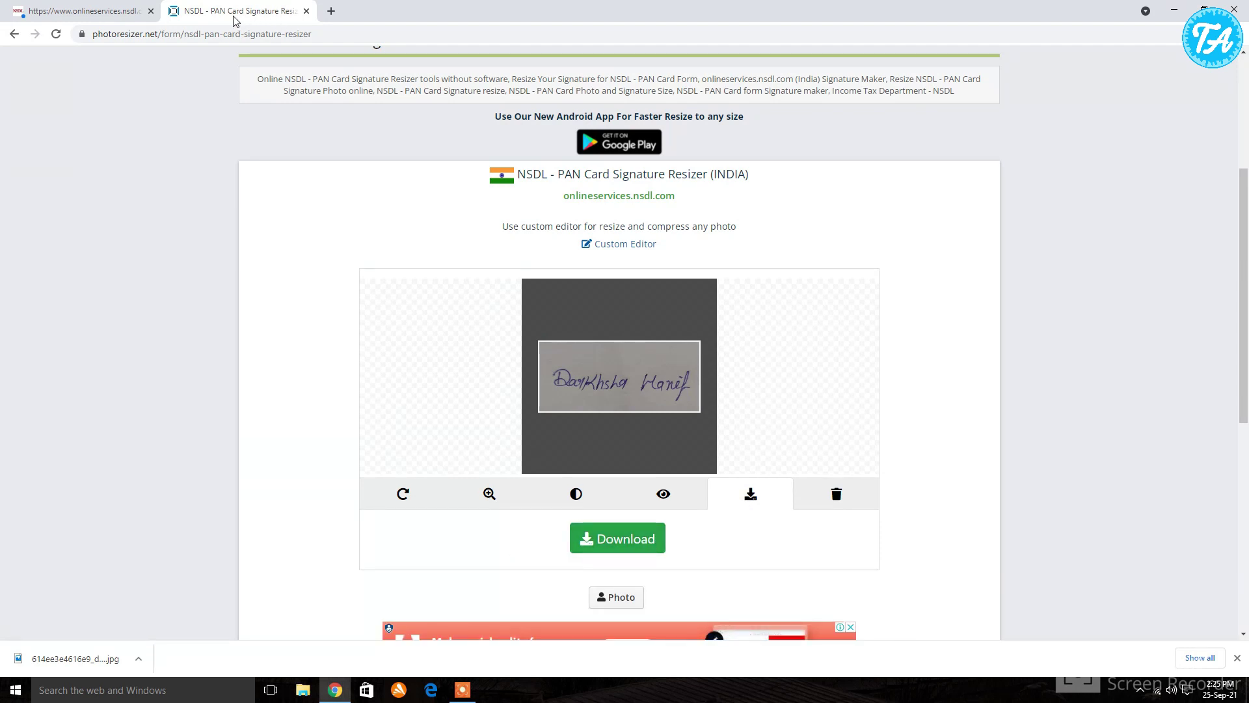
Step: Return to the PAN correction form, dismiss the save reminder and upload 614ed6e3d6b20_download.jpg from the applicant's folder on New Volume (D:) as the photo
left_click(85, 11)
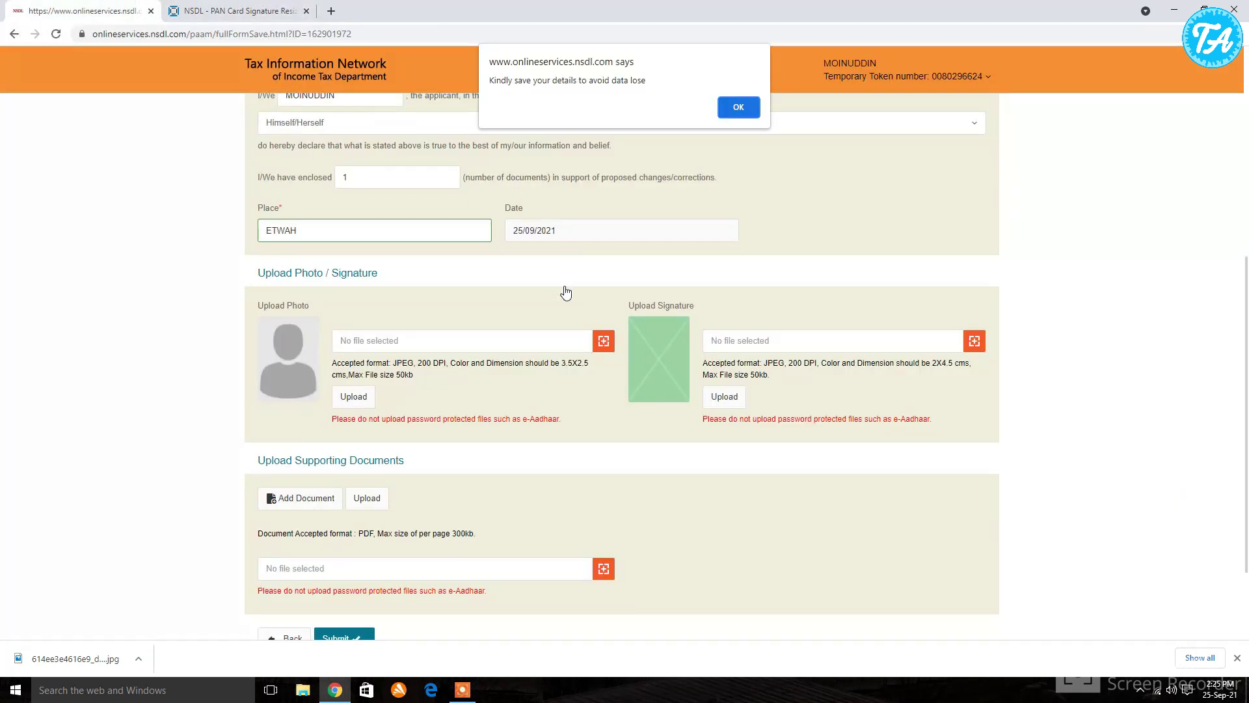
key("Return")
left_click(602, 340)
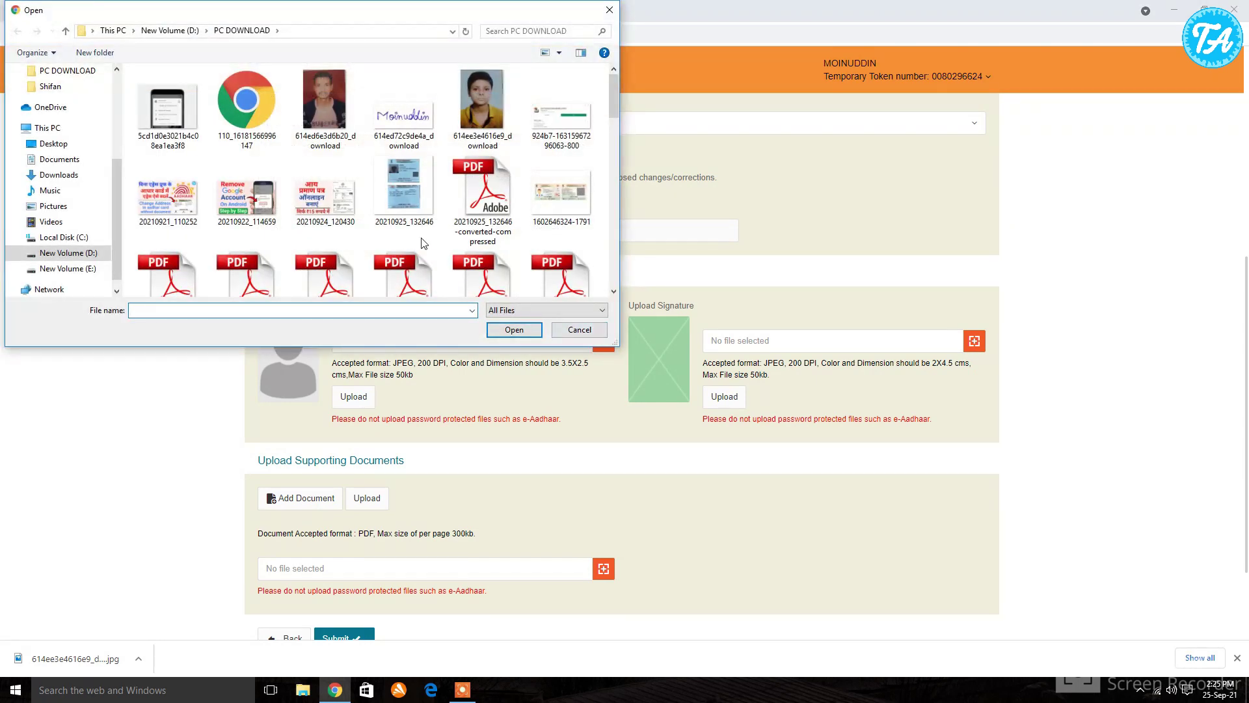
left_click(65, 253)
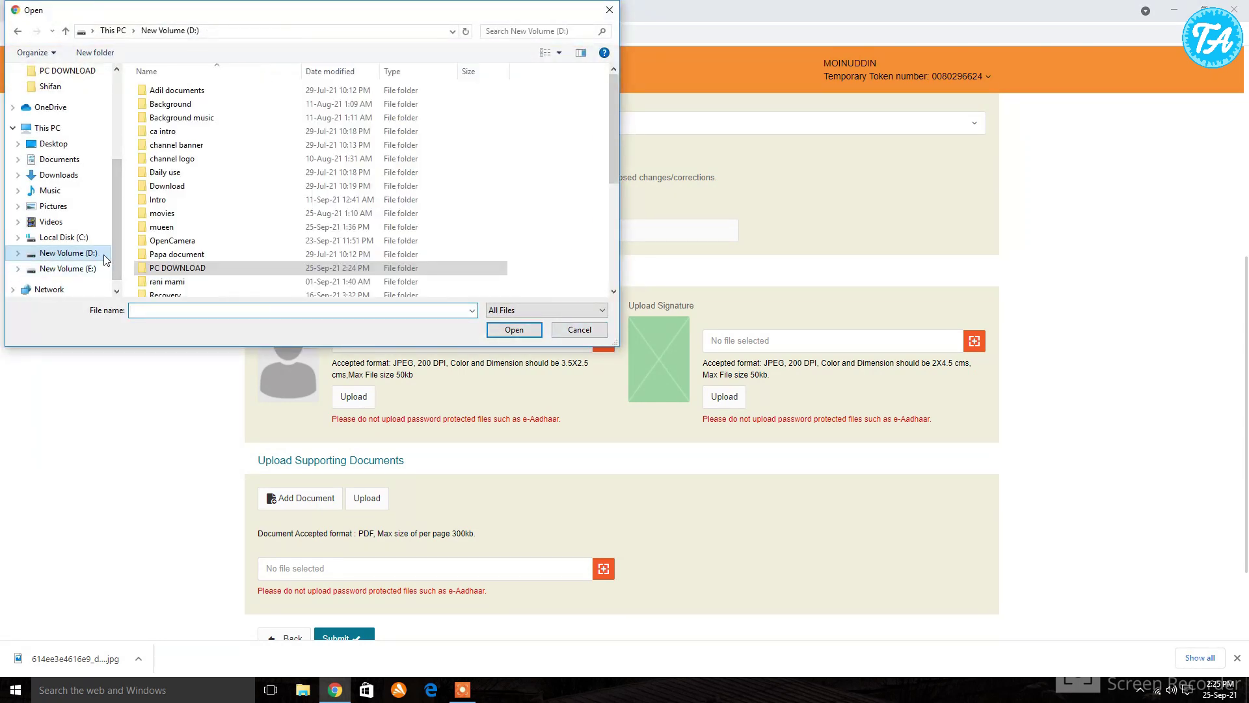
double_click(193, 233)
double_click(177, 123)
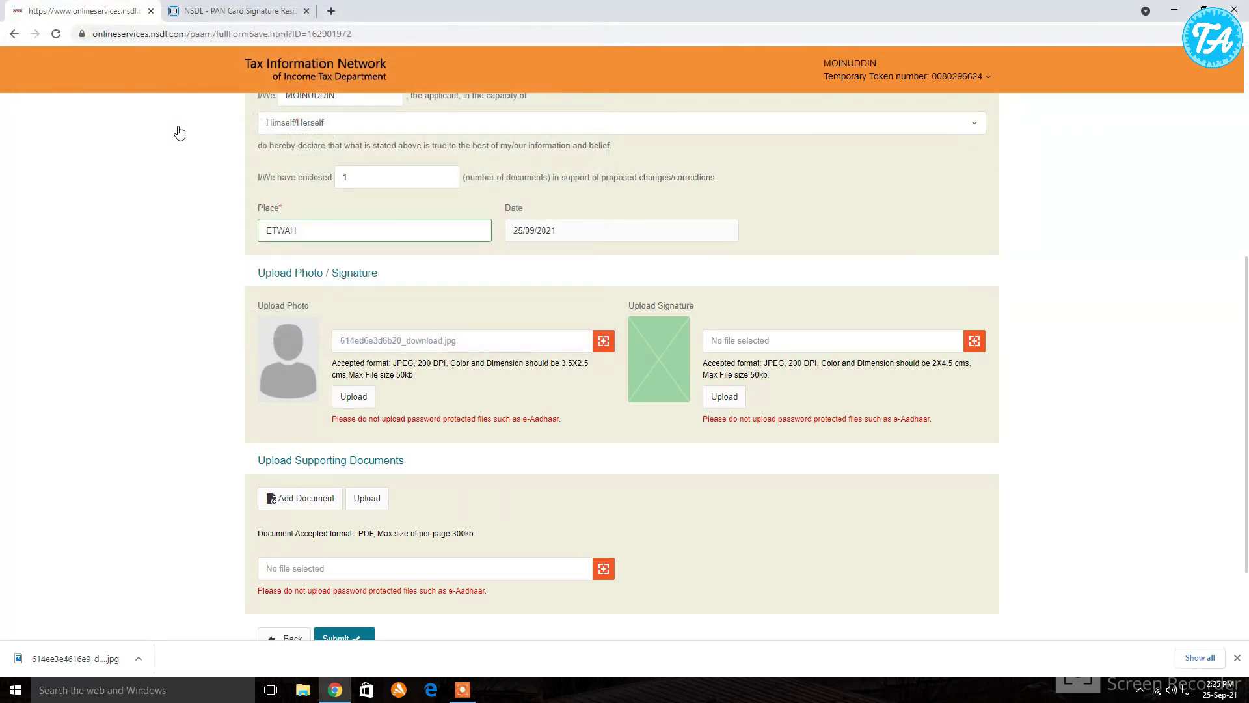
left_click(354, 398)
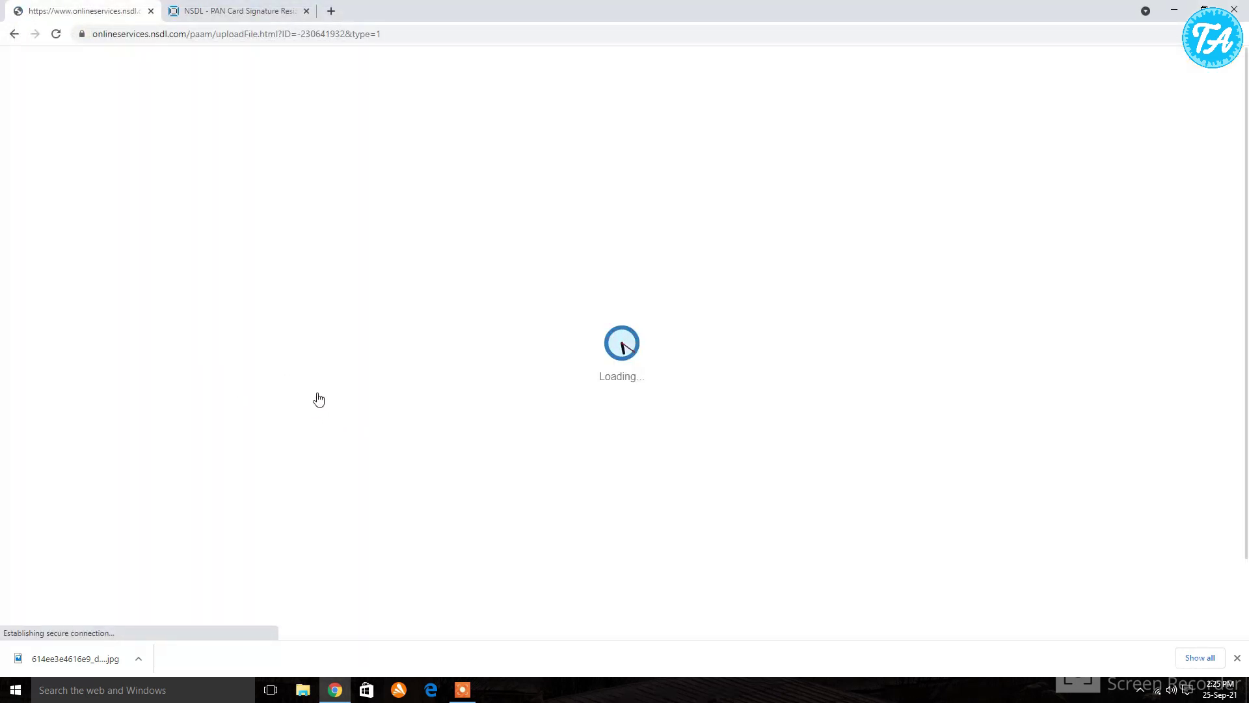
Step: Upload 614ed72c9de4a_download.jpg from the applicant's folder as the signature in the PAN correction form
scroll(664, 380, "down", 5)
scroll(667, 384, "down", 2)
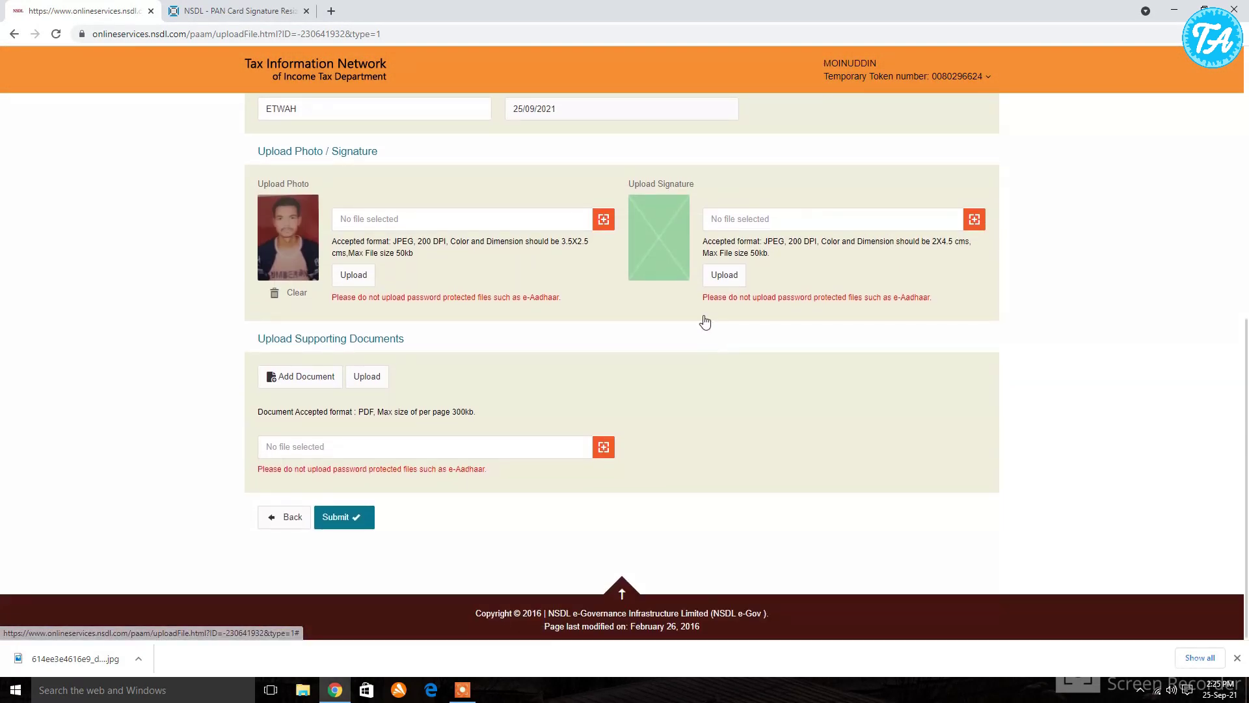
left_click(745, 222)
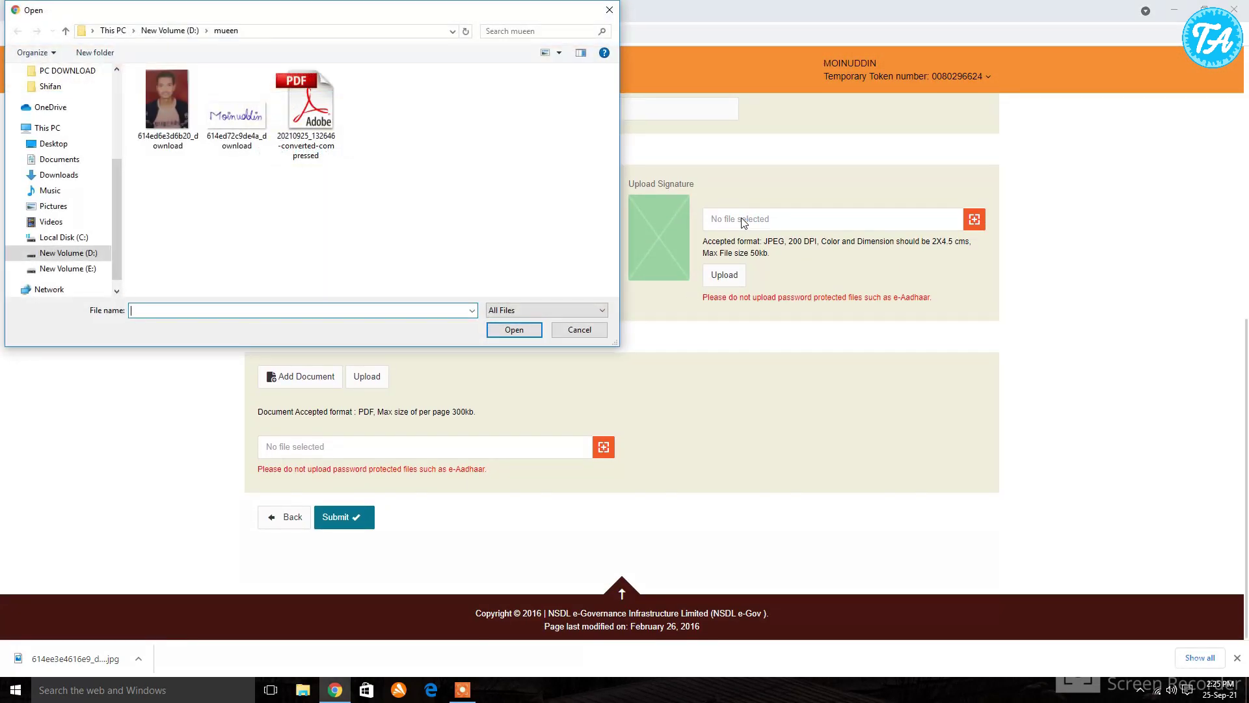
double_click(237, 112)
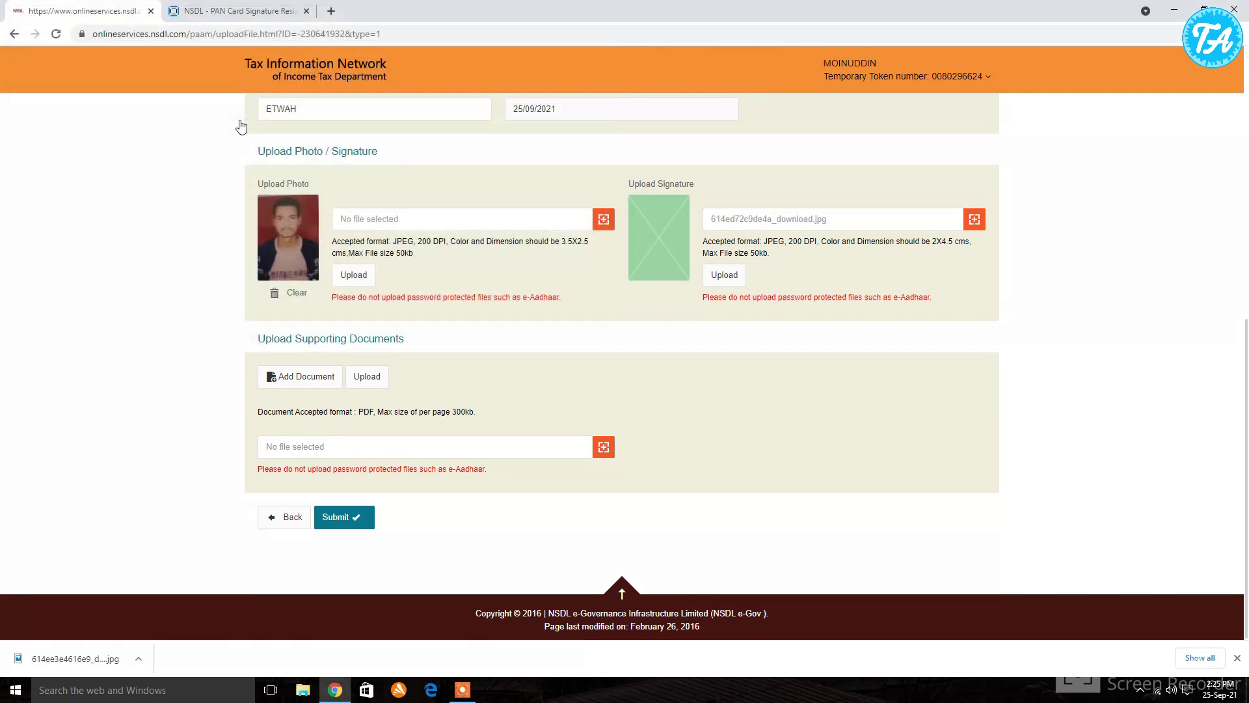
left_click(723, 275)
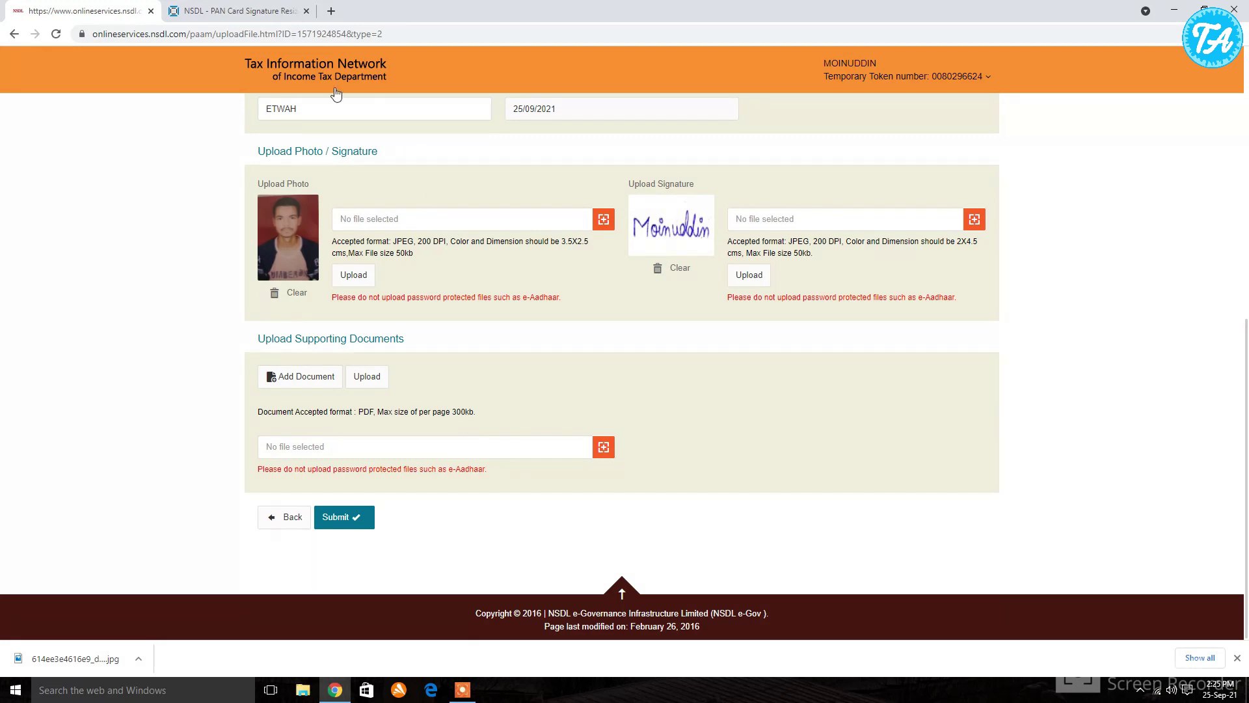
Step: Search Google for jpg to pdf in a new browser tab and open the Smallpdf JPG to PDF converter
left_click(332, 11)
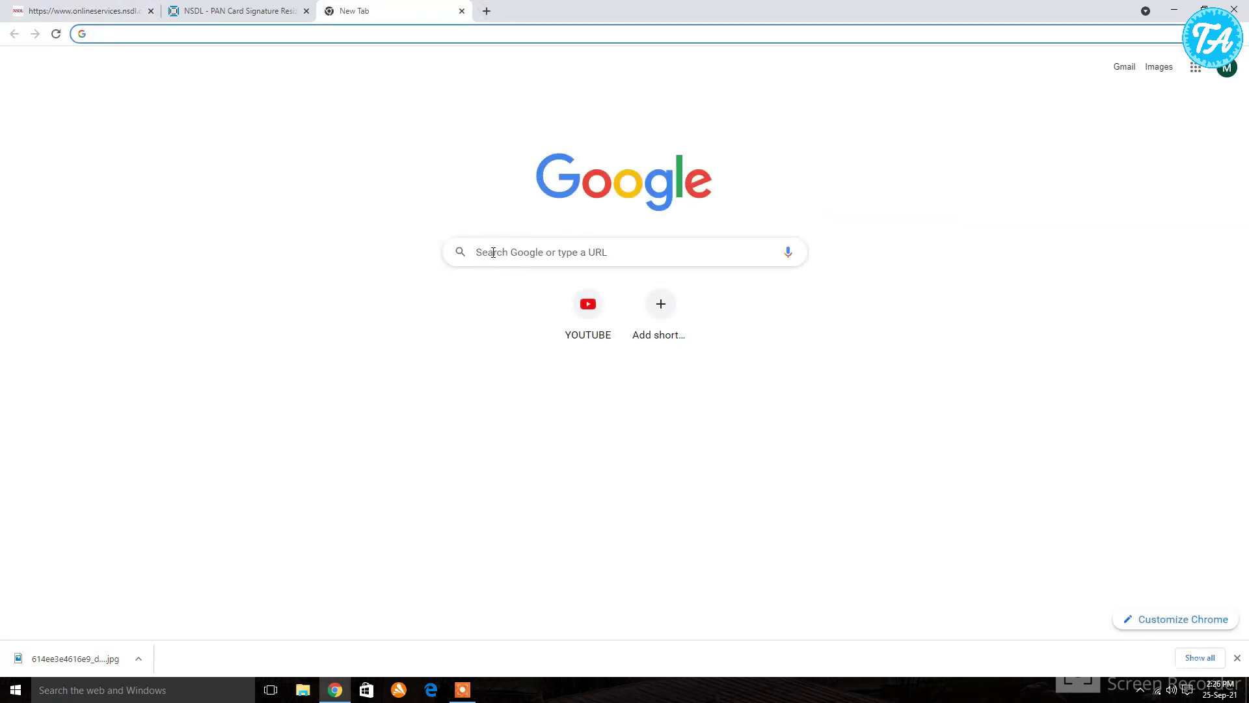
left_click(494, 253)
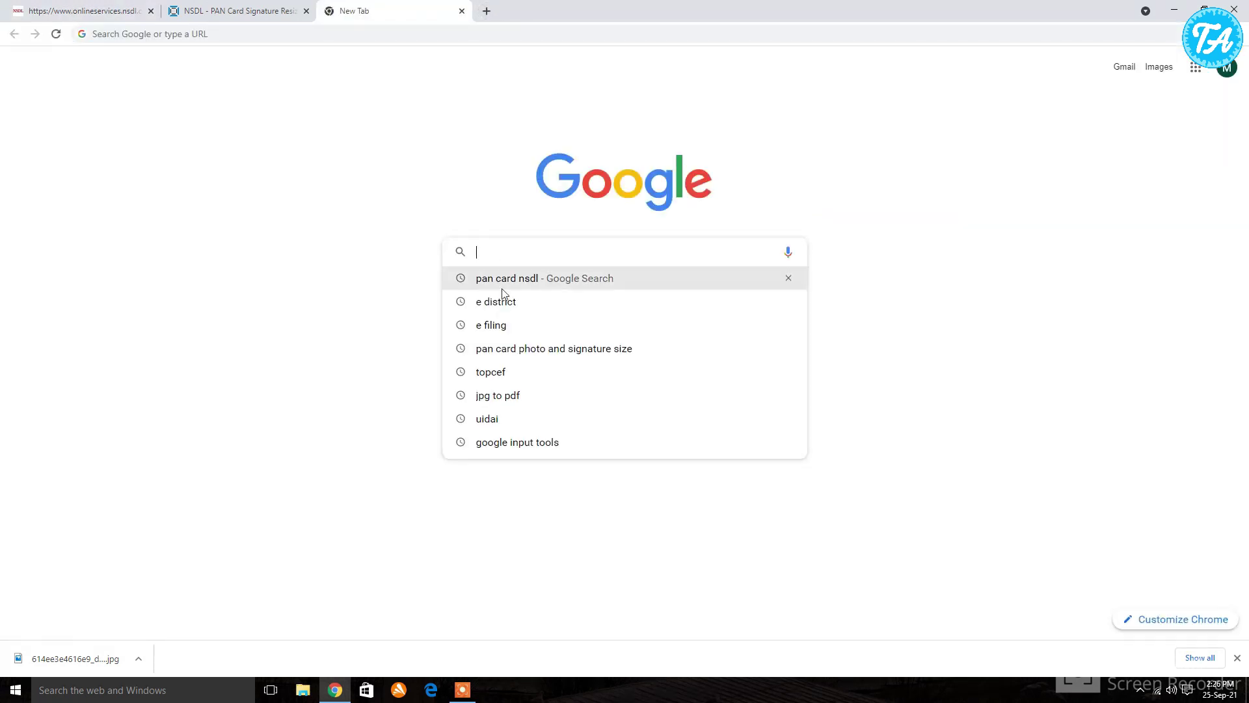
left_click(521, 395)
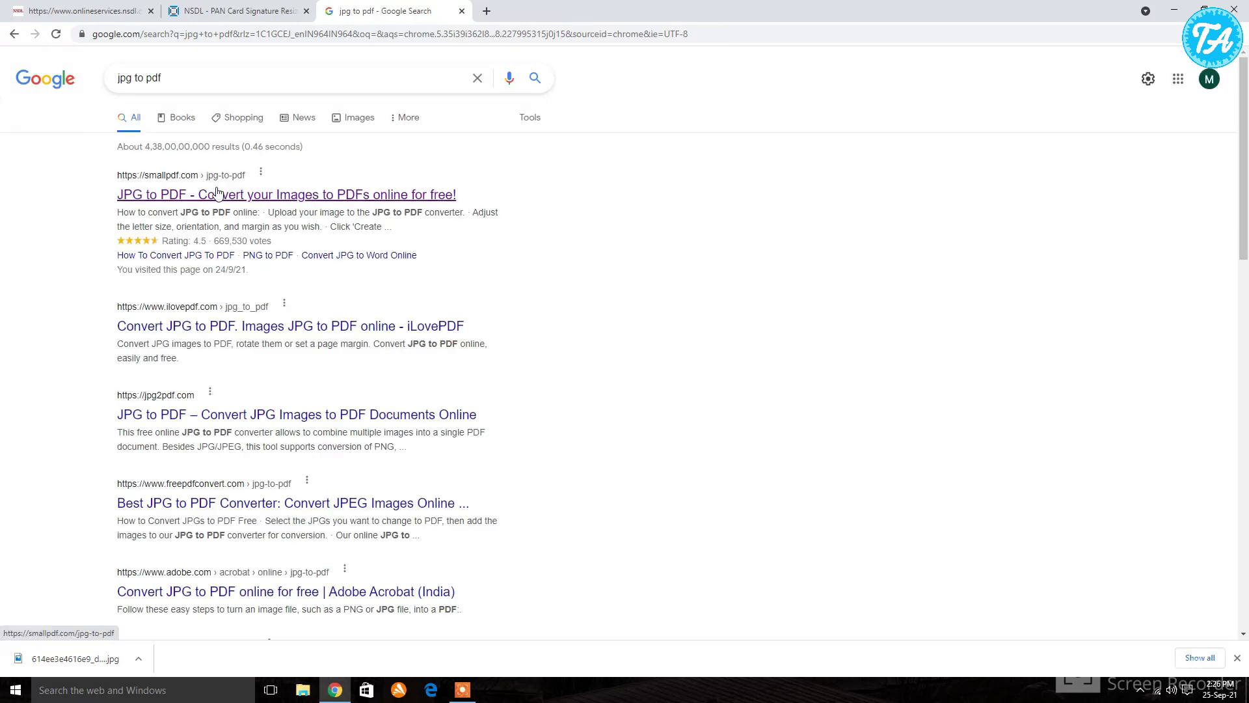
left_click(217, 194)
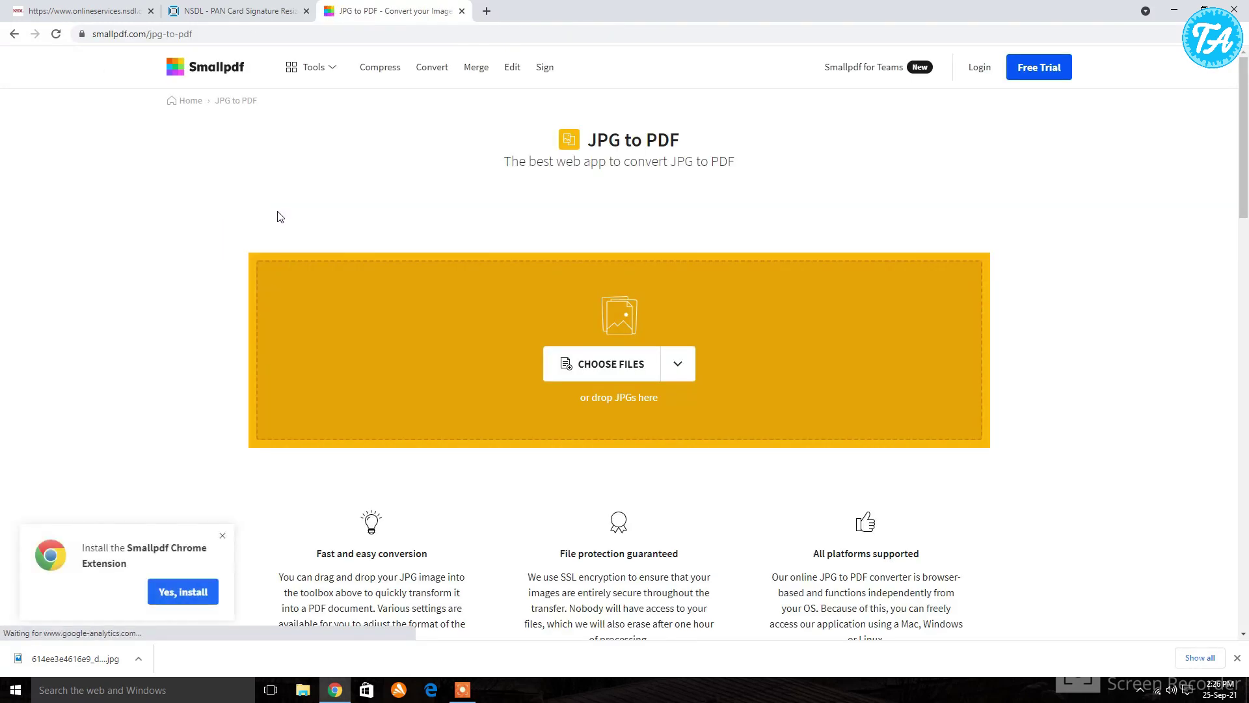
left_click(592, 364)
left_click(69, 253)
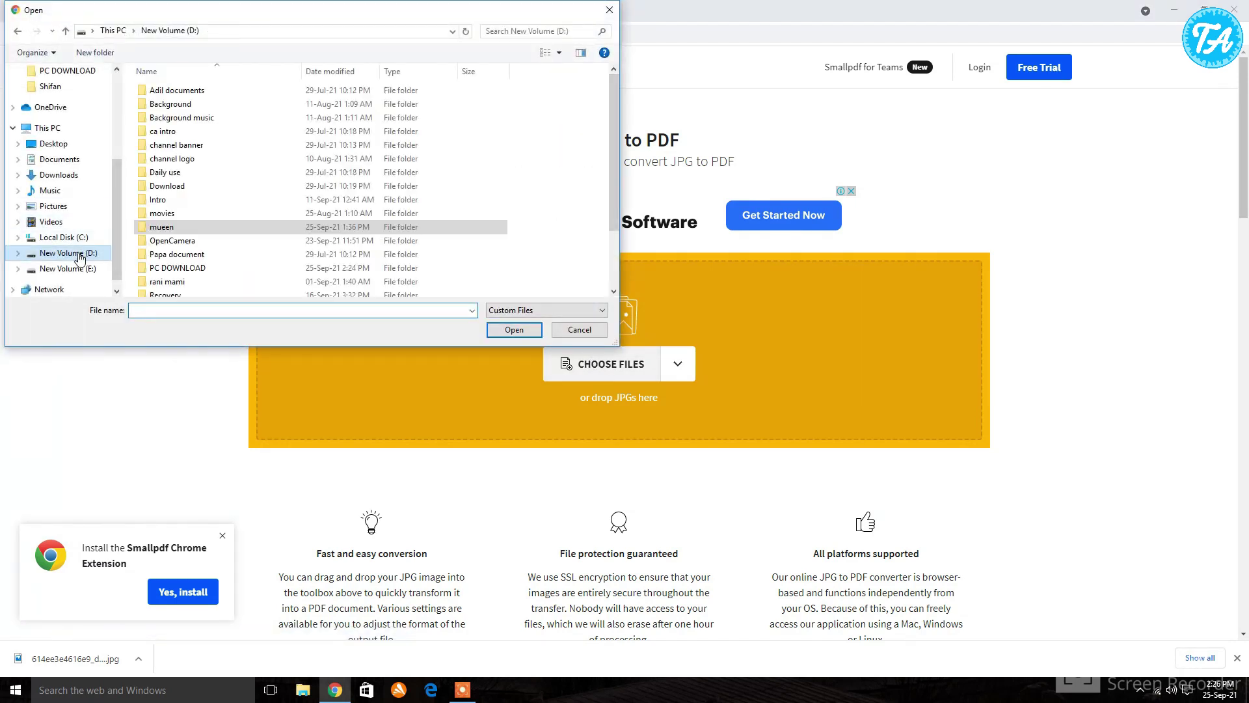
scroll(193, 269, "down", 2)
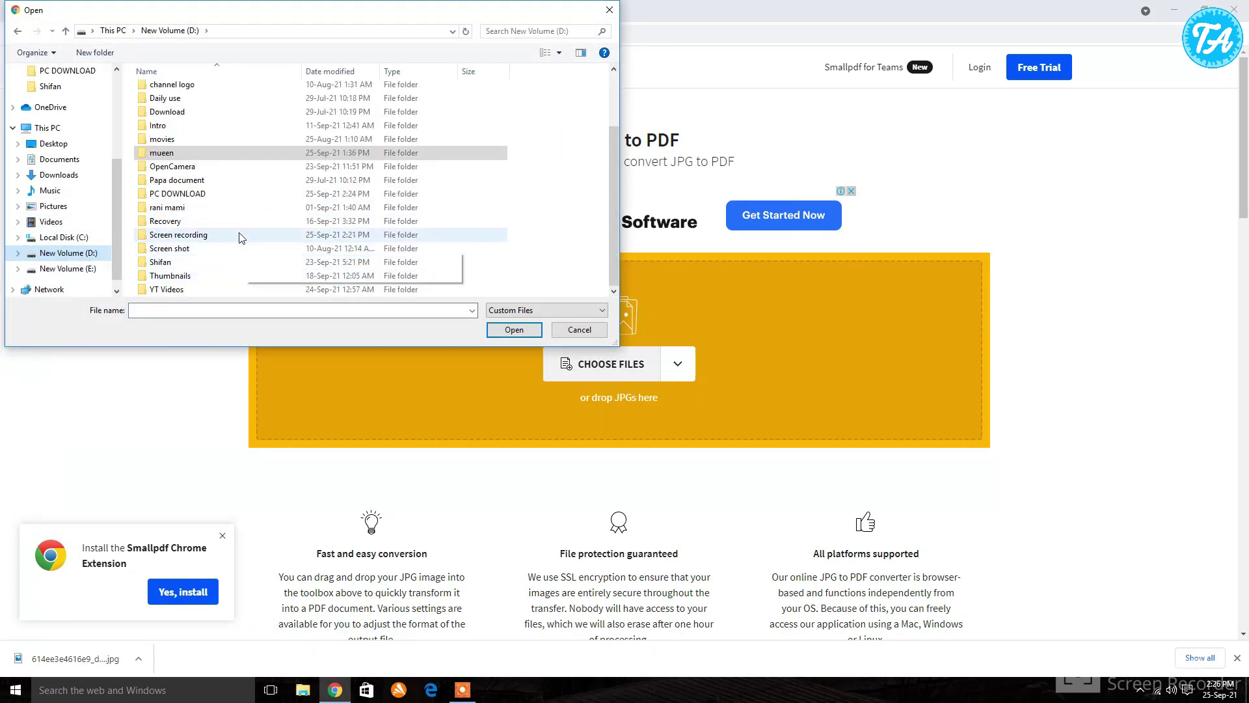
double_click(229, 195)
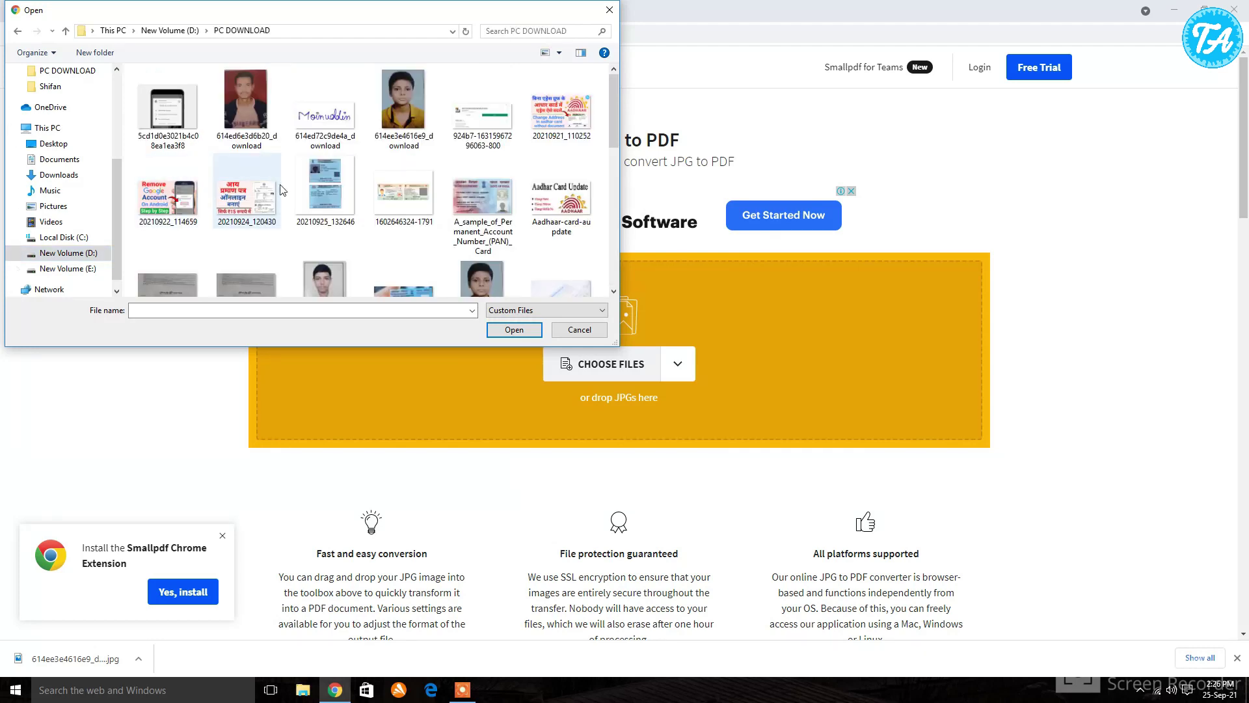
double_click(389, 181)
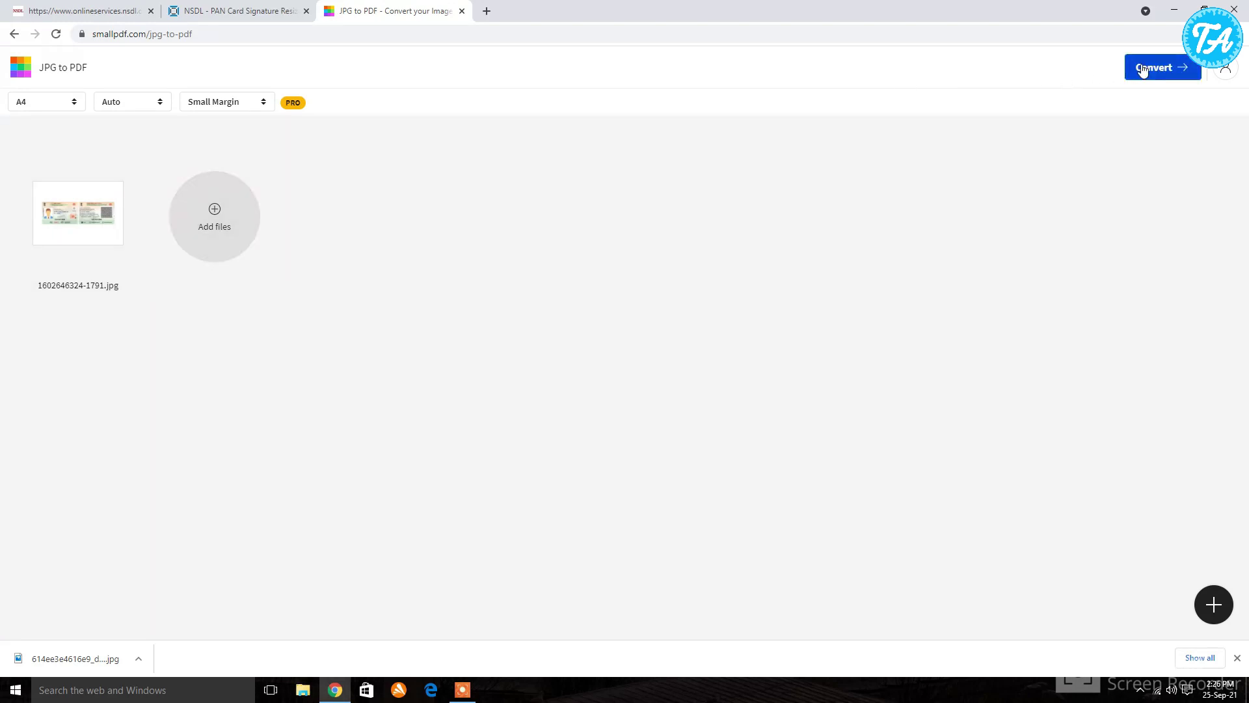
left_click(1144, 68)
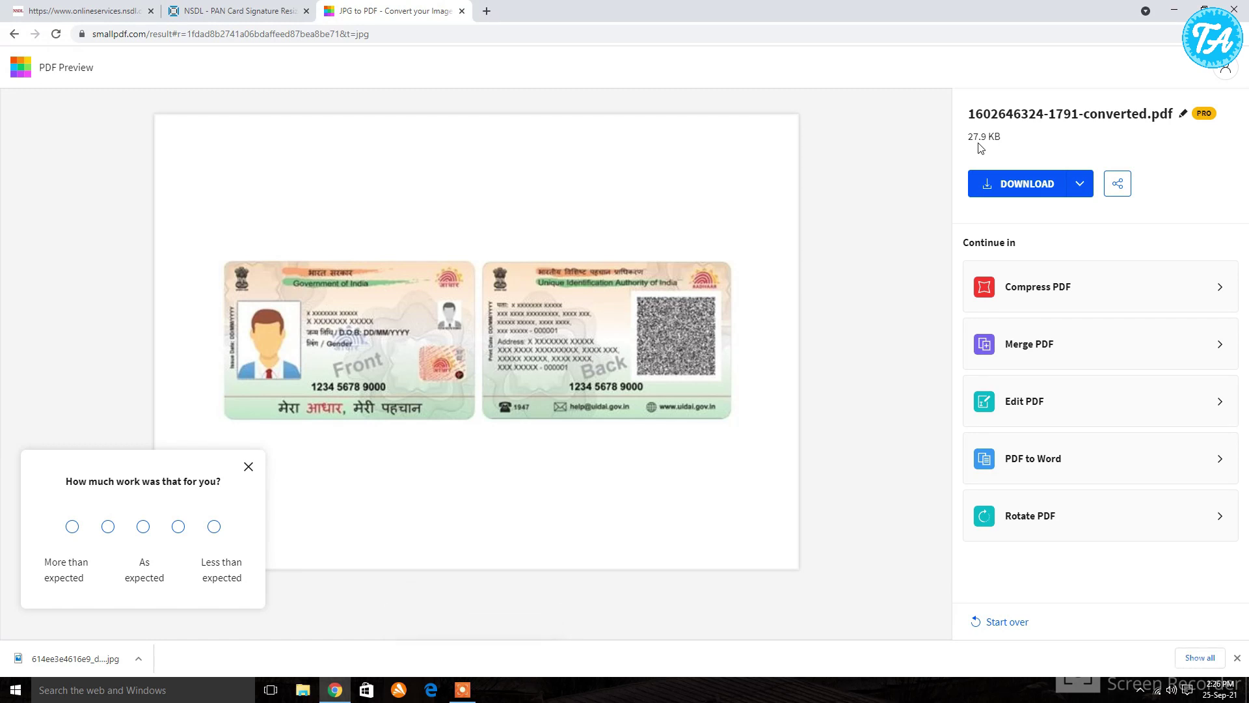
Step: Compress the converted PDF with Basic compression and download the compressed file
left_click(1019, 302)
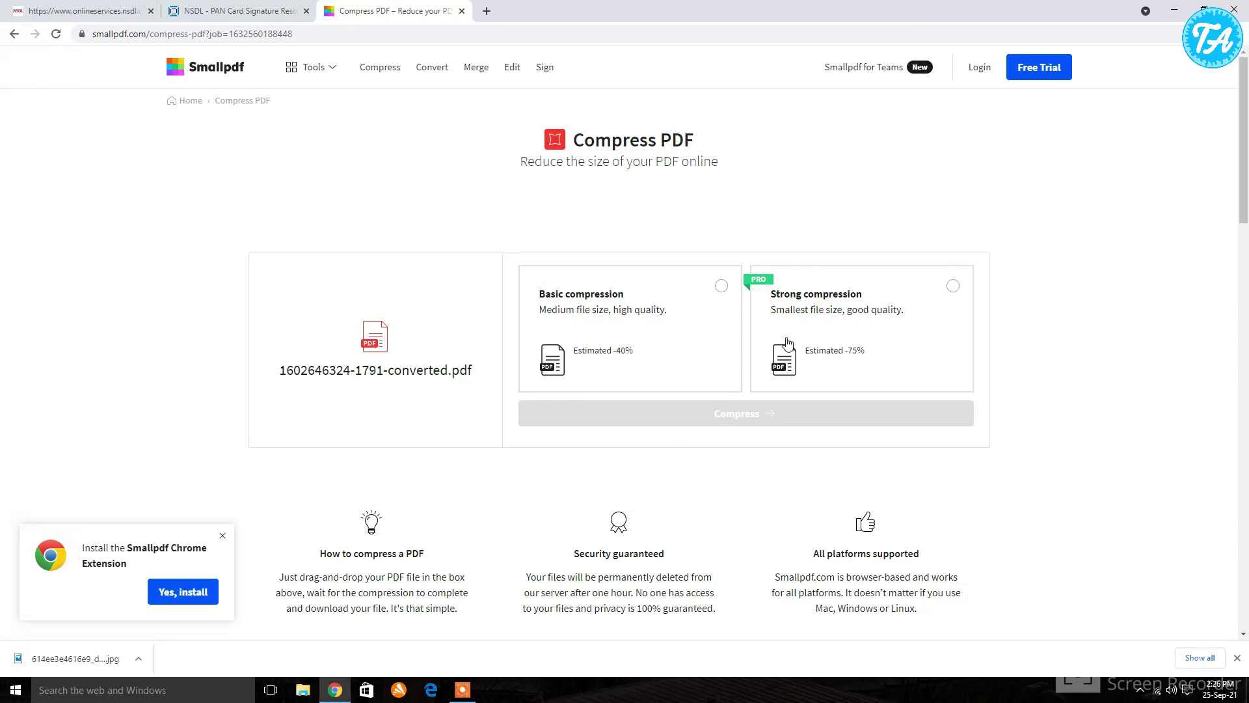
left_click(703, 346)
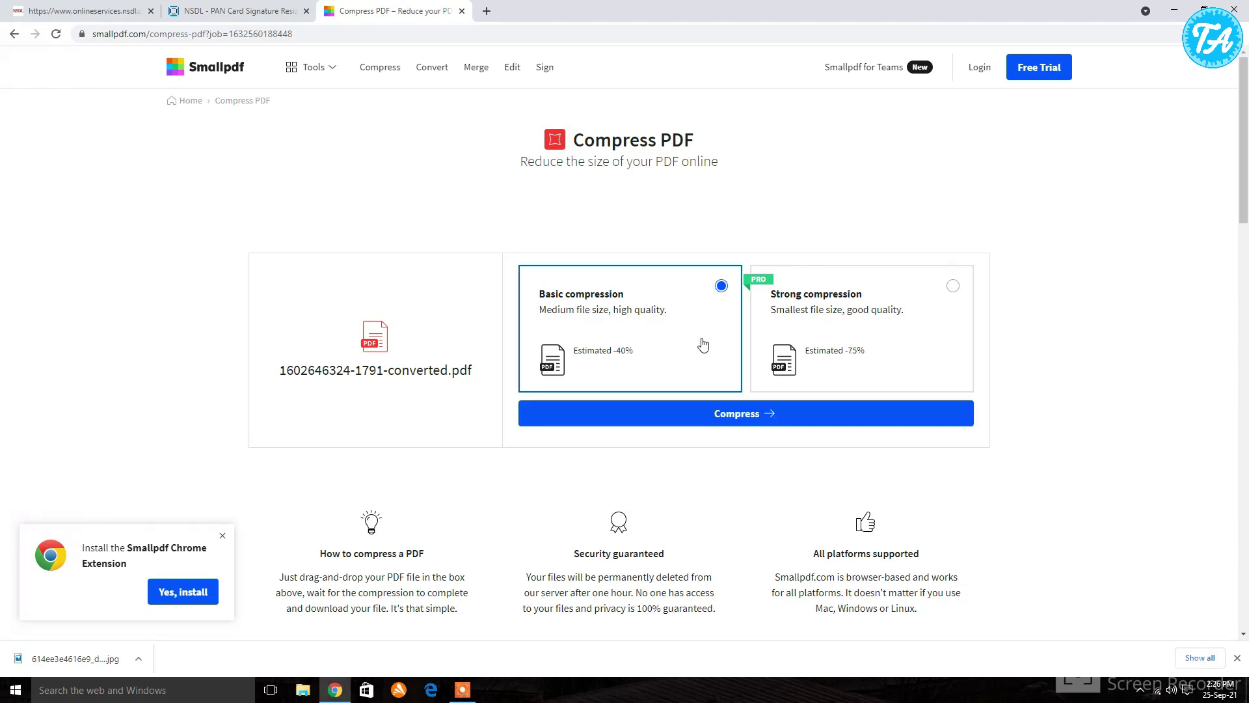
left_click(685, 414)
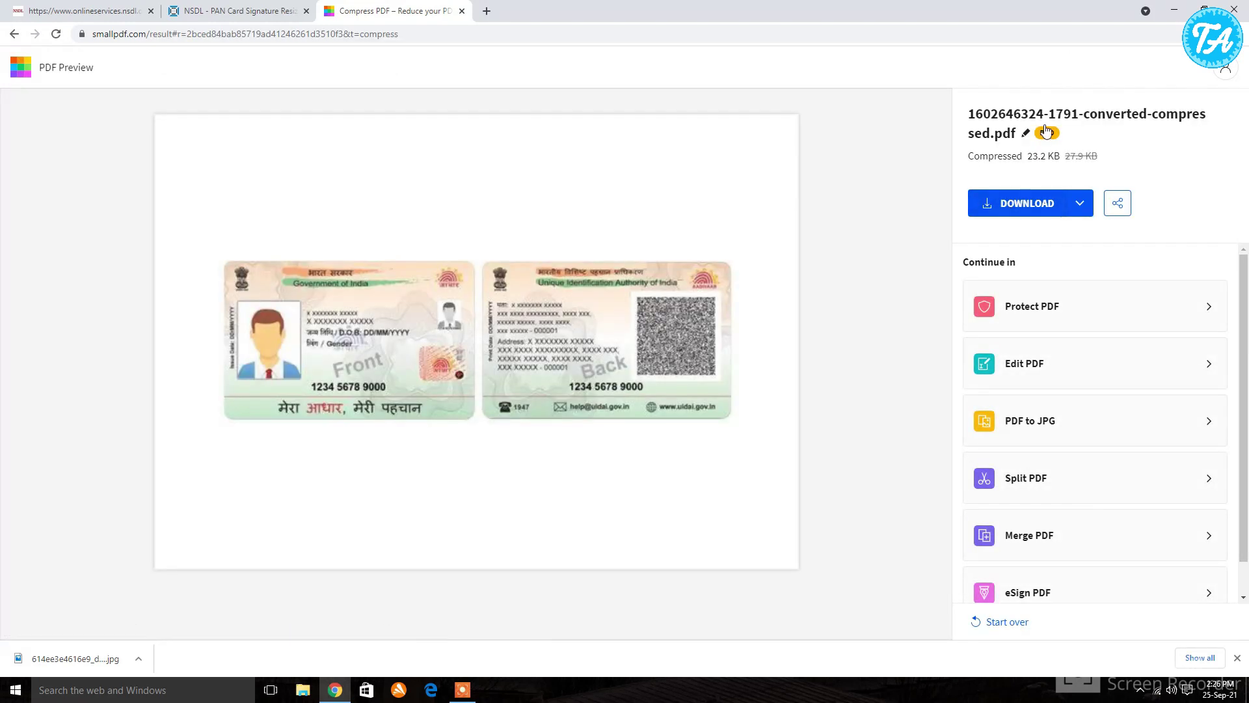
left_click(1026, 212)
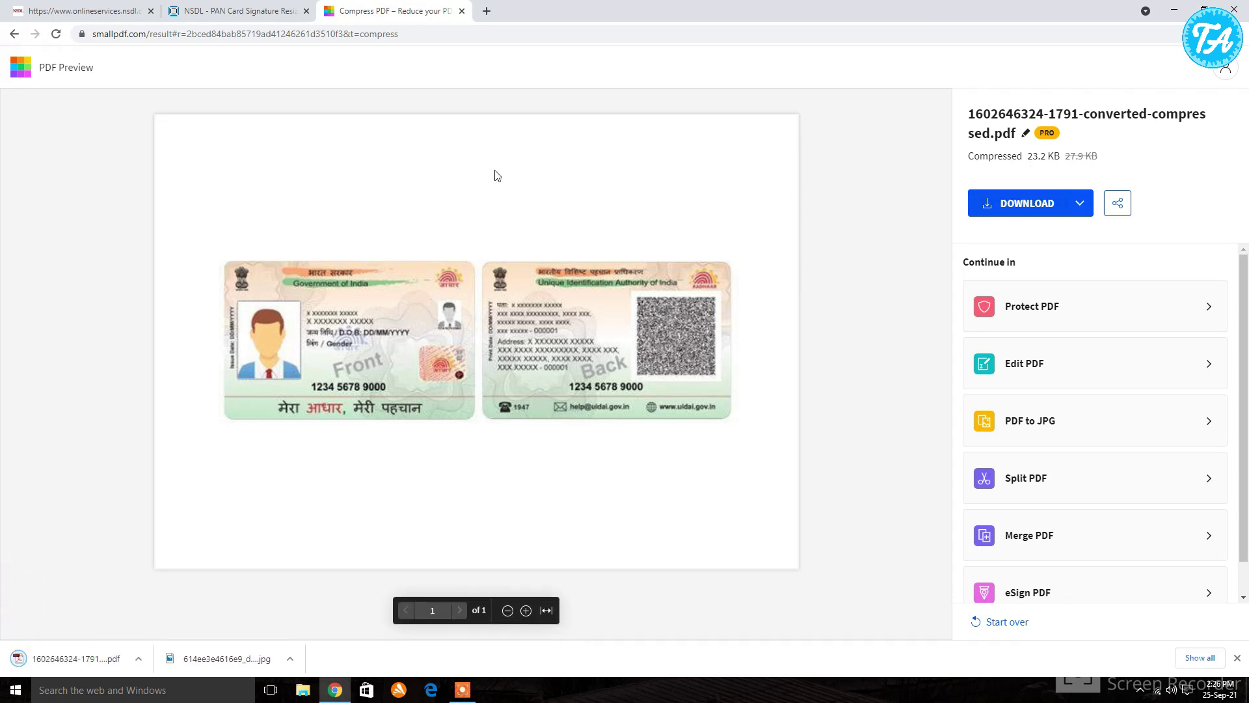
Step: Return to the PAN correction form, upload 20210925_132646-converted-compressed.pdf from the applicant's folder as the supporting document, and submit the form
left_click(91, 9)
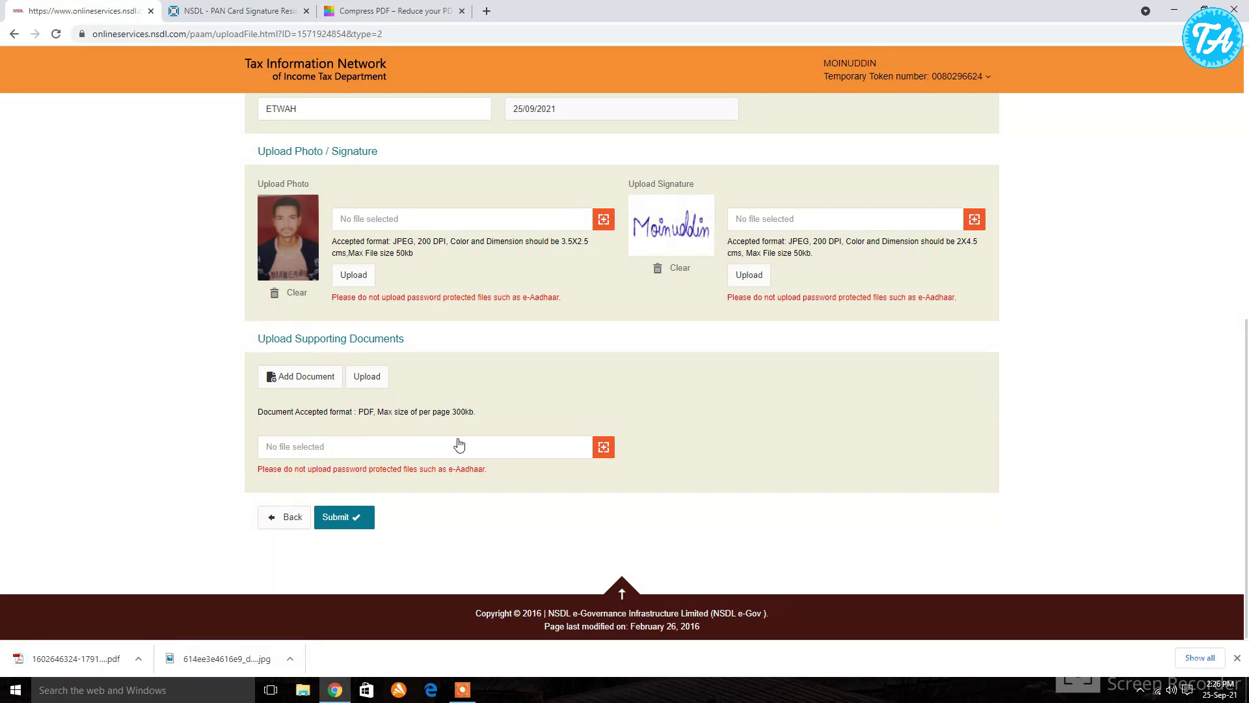
left_click(552, 454)
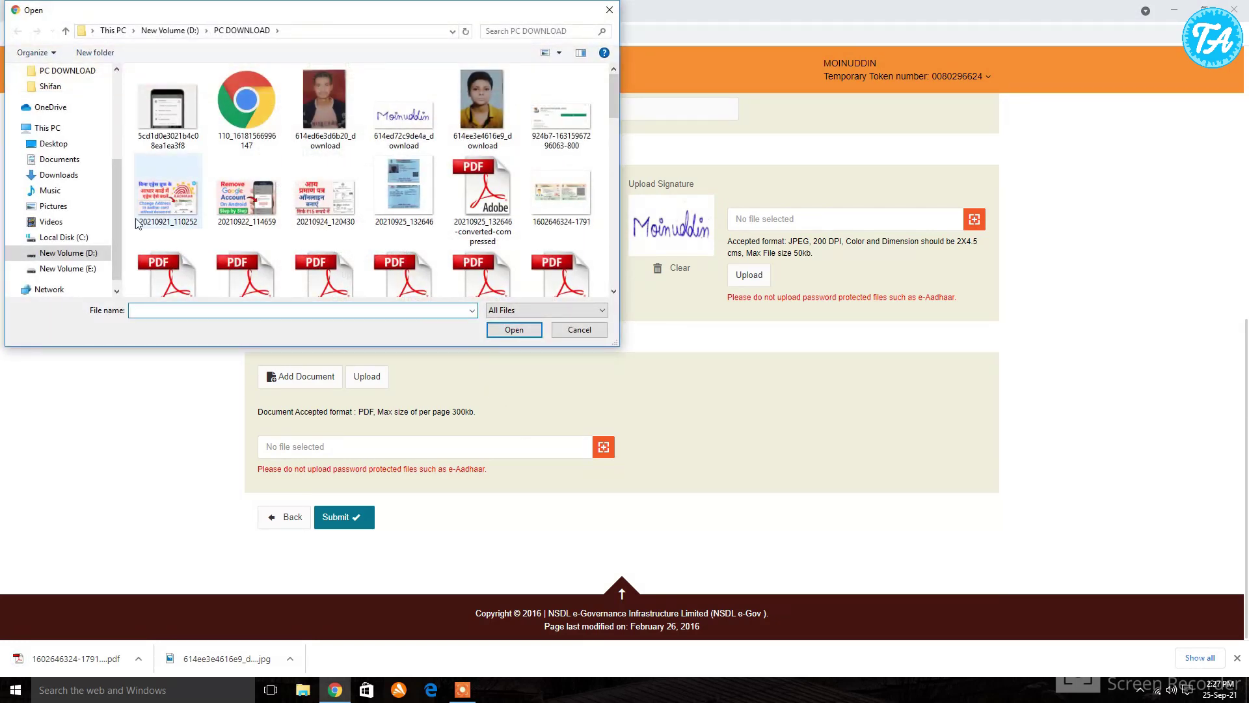
left_click(91, 254)
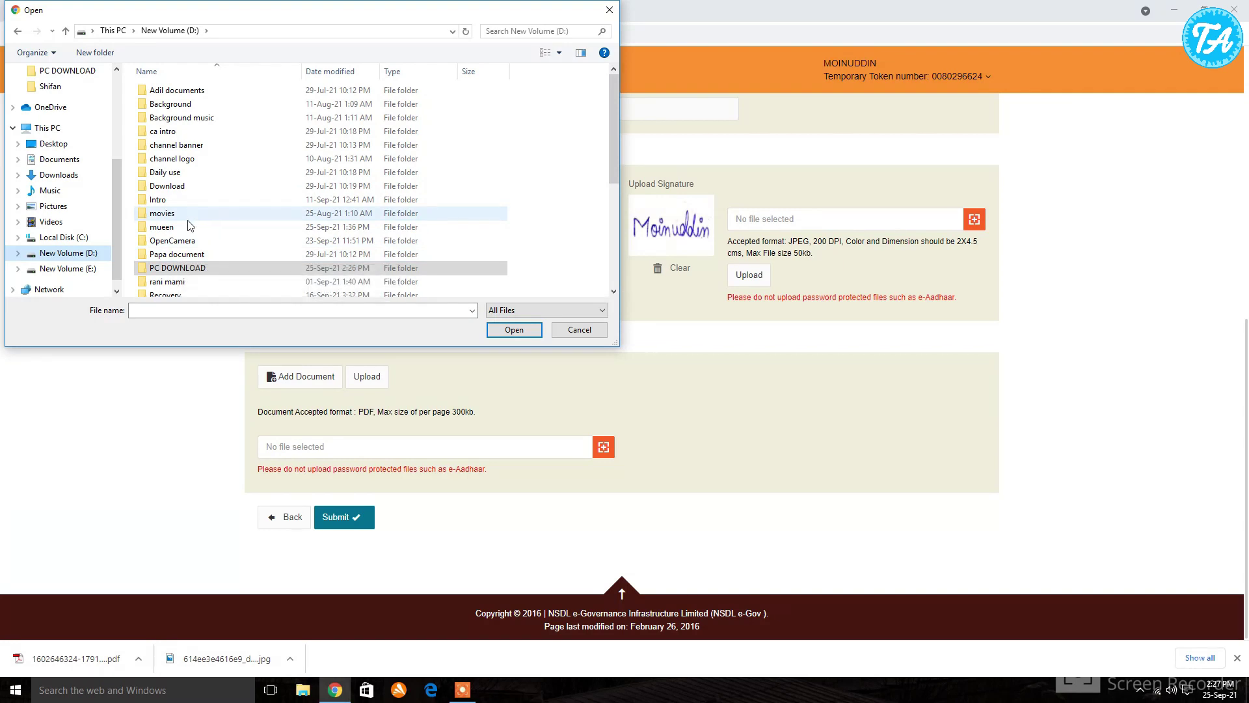
double_click(189, 226)
double_click(288, 135)
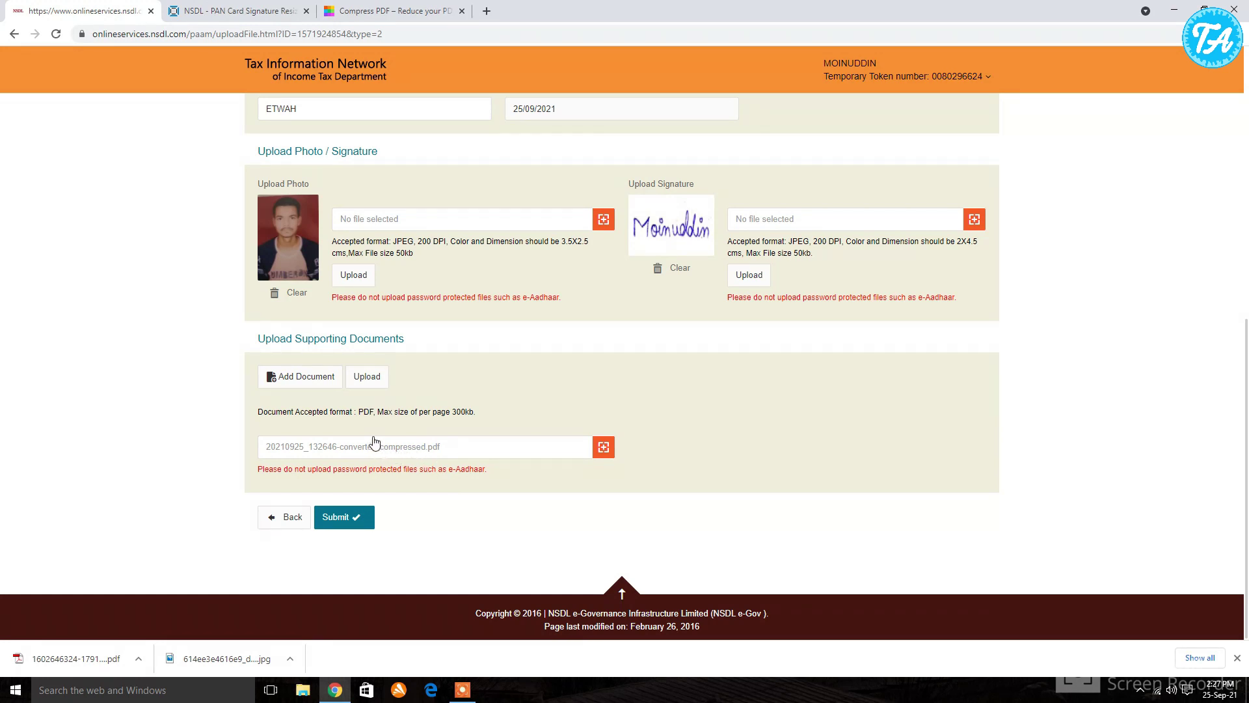
left_click(368, 376)
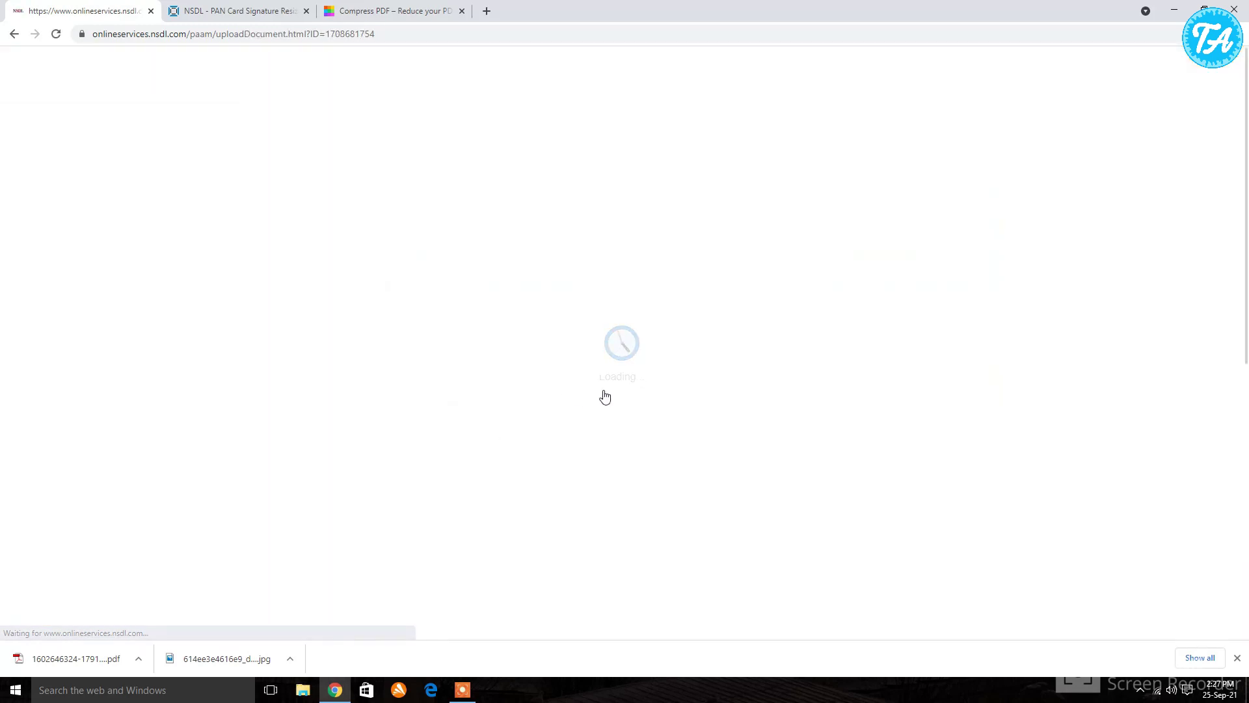
scroll(604, 398, "down", 10)
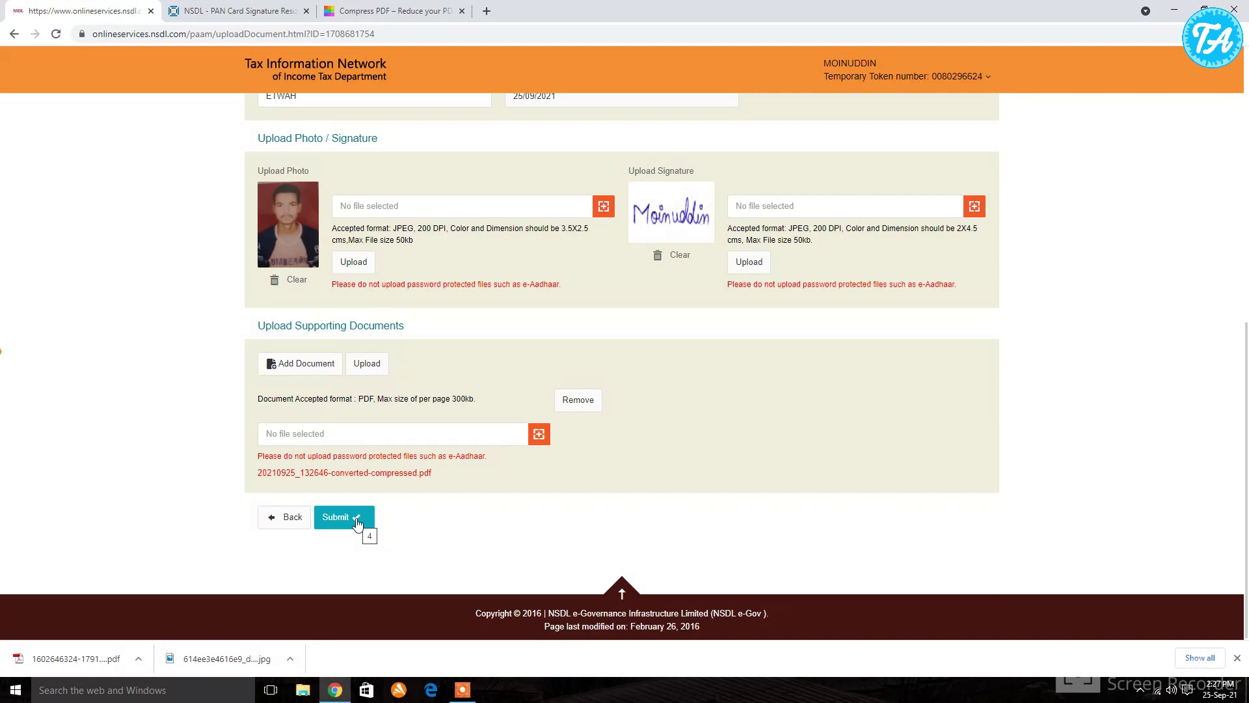
left_click(356, 517)
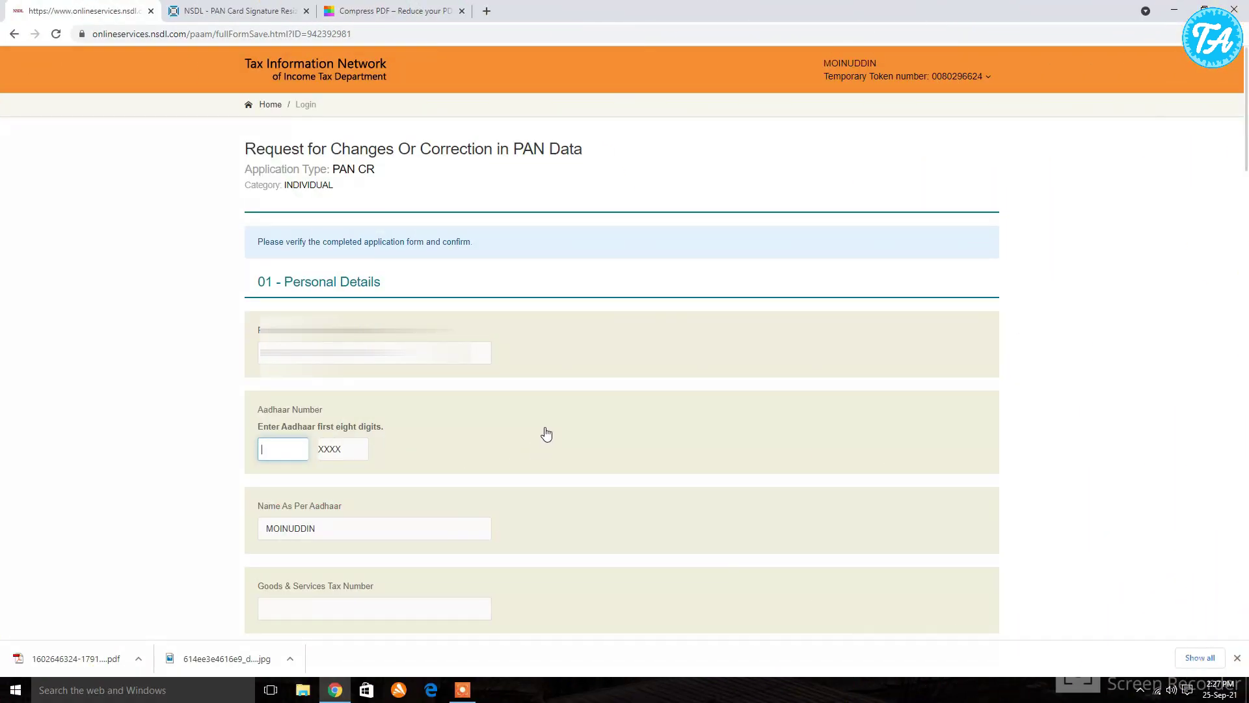
Step: Review the completed application from the personal details to the uploaded photo, signature and document, and proceed to the payment stage
scroll(552, 432, "down", 2)
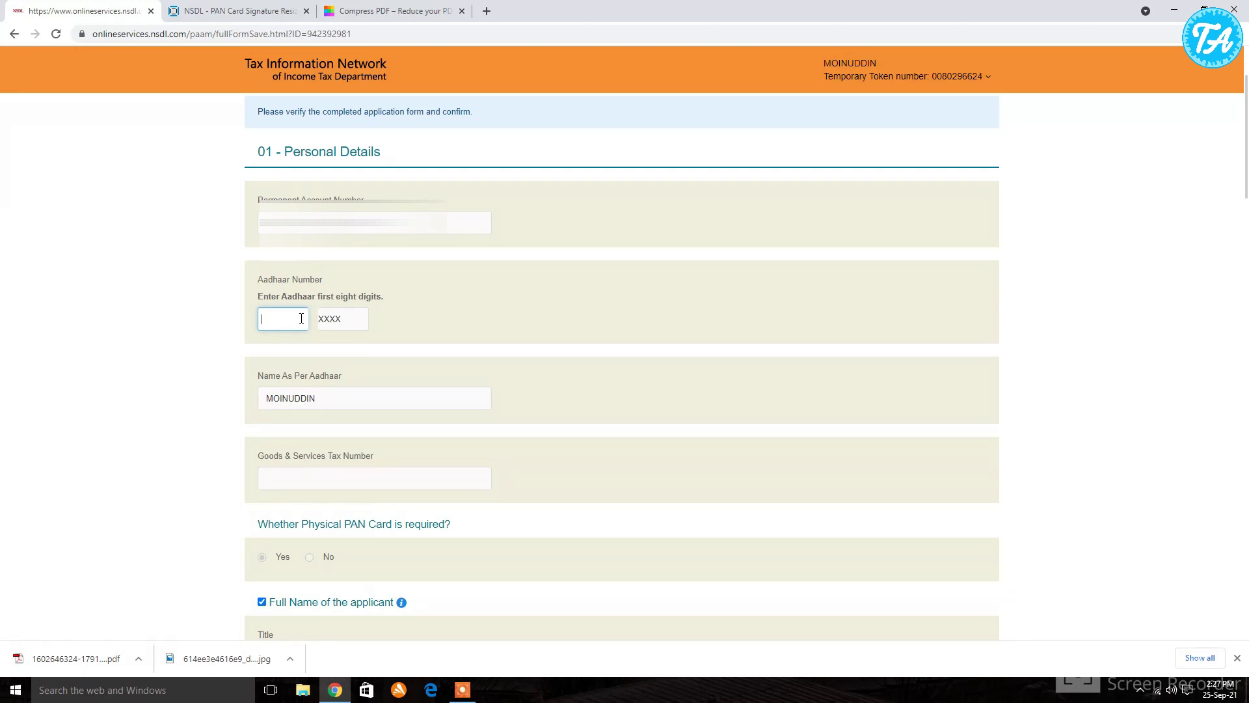
left_click(351, 393)
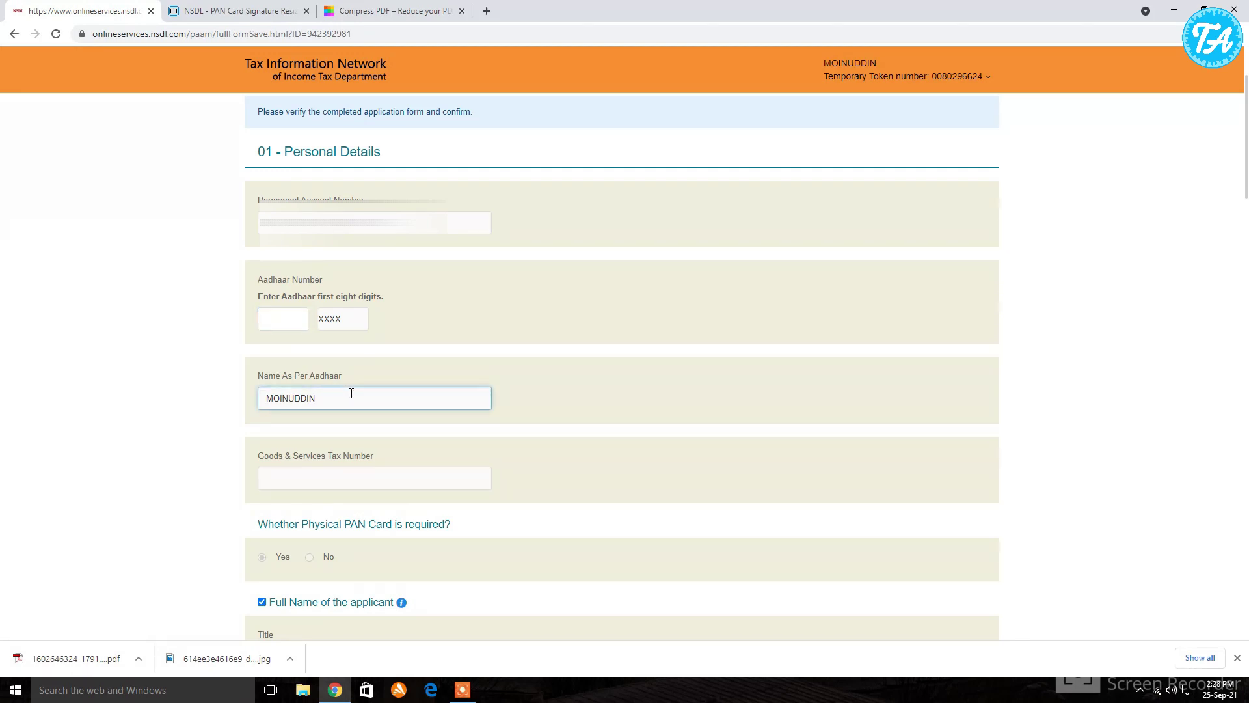
scroll(350, 393, "down", 1)
scroll(622, 365, "down", 2)
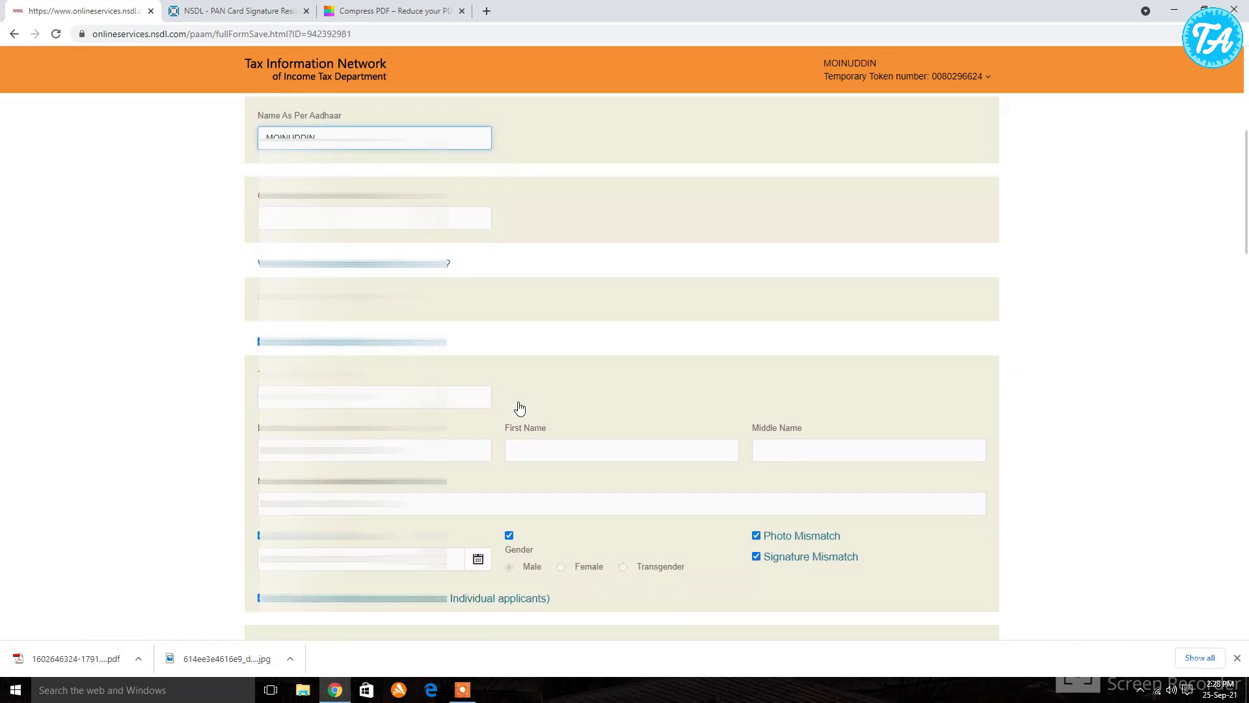
scroll(520, 408, "down", 7)
scroll(533, 455, "down", 20)
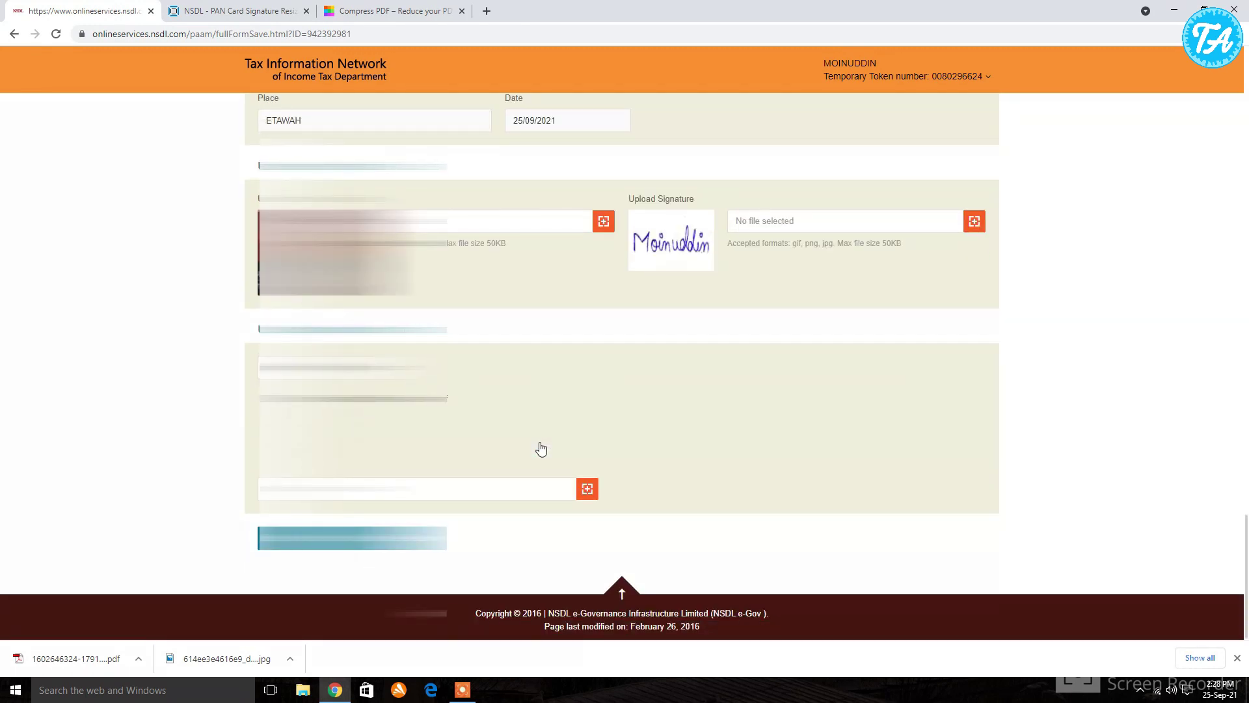
scroll(530, 380, "up", 2)
scroll(533, 374, "down", 3)
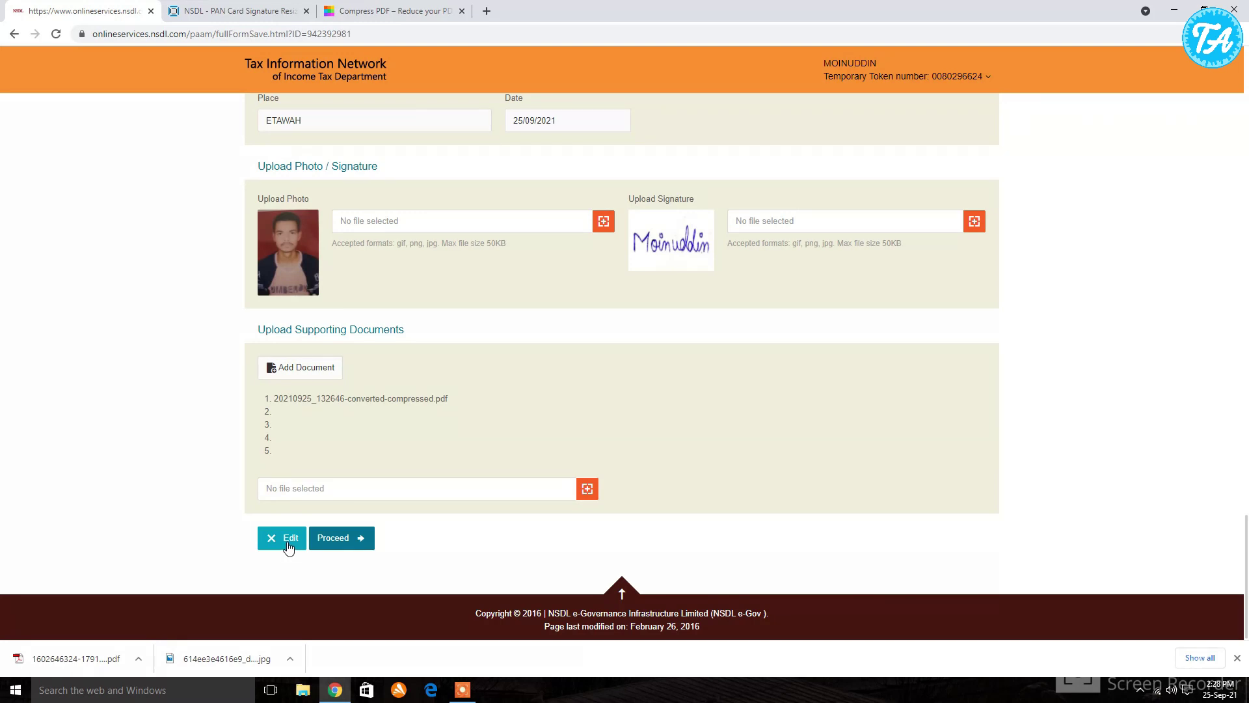
left_click(362, 542)
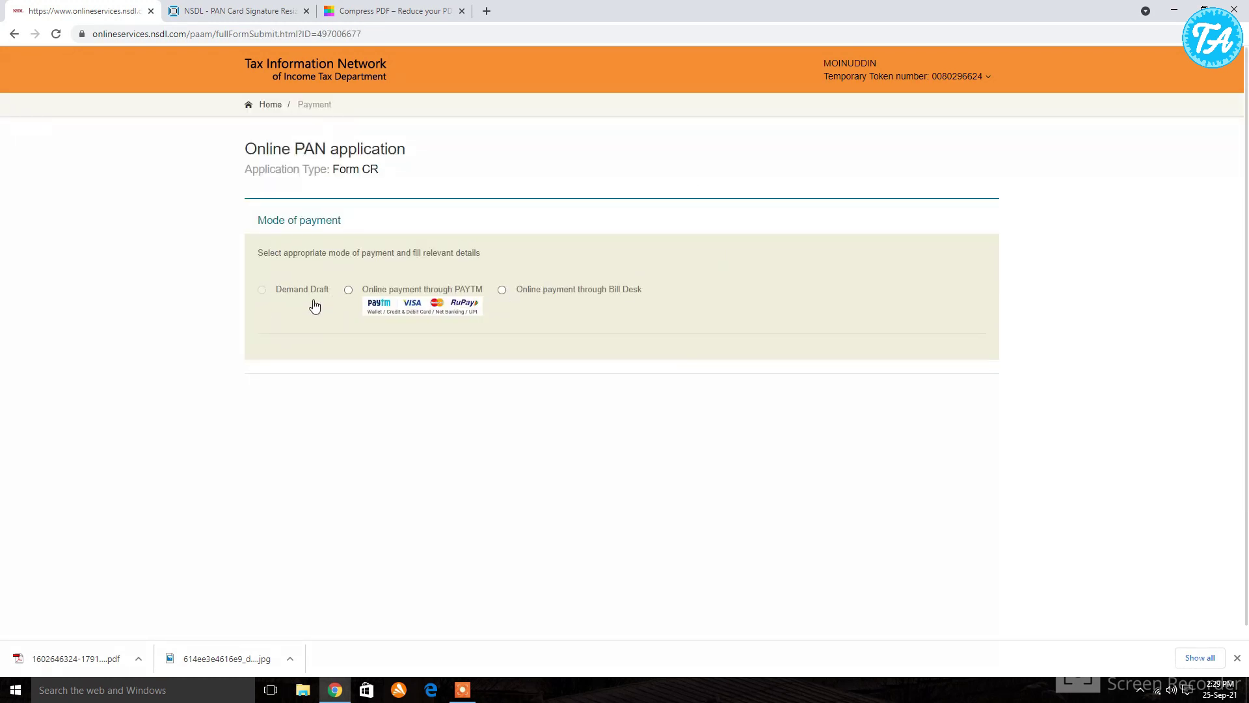
Step: Choose online payment through Bill Desk, agree to the terms of service and proceed to payment
left_click(502, 291)
scroll(524, 323, "down", 4)
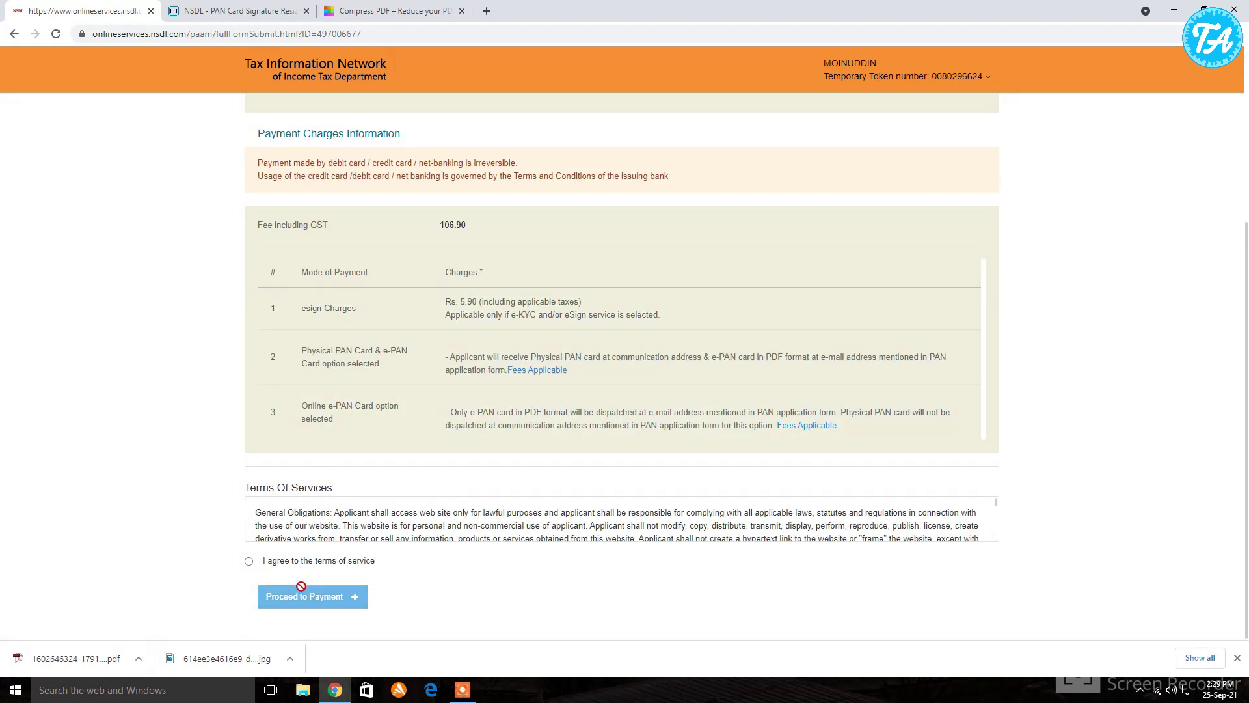
left_click(248, 561)
left_click(290, 604)
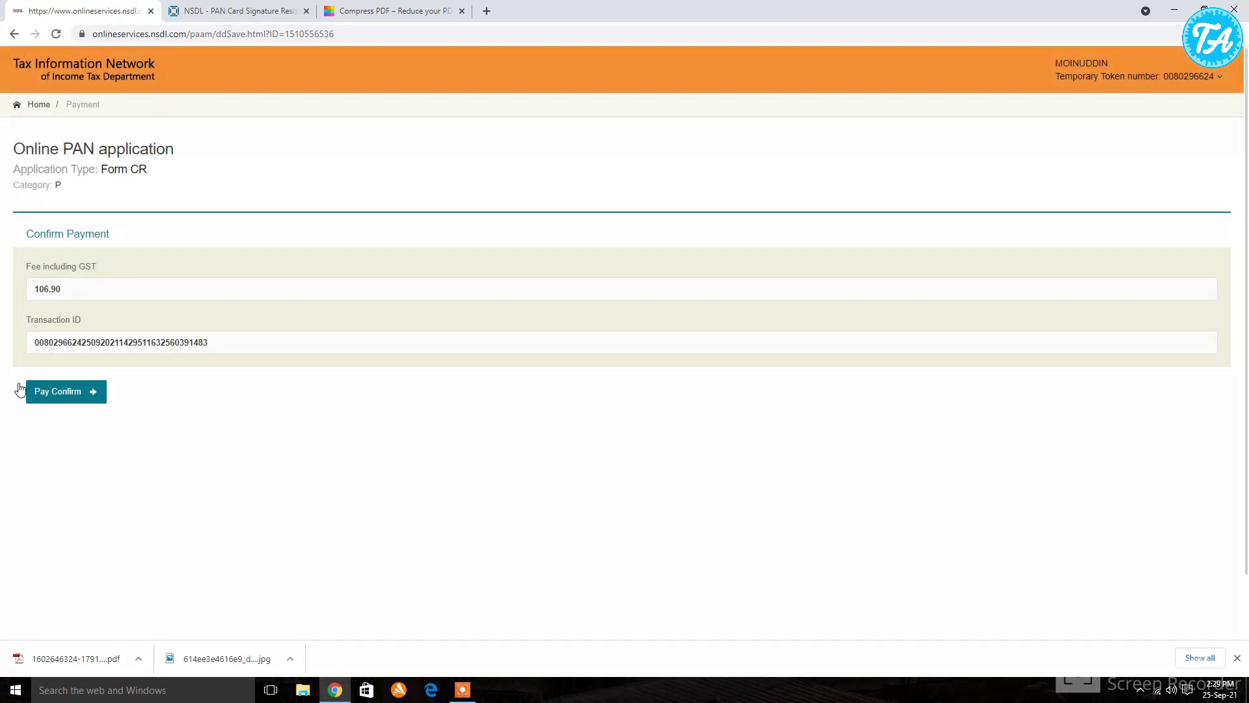
Step: Confirm the application fee payment, choose BHIM UPI as the BillDesk payment method and continue to the UPI payment page
left_click(50, 397)
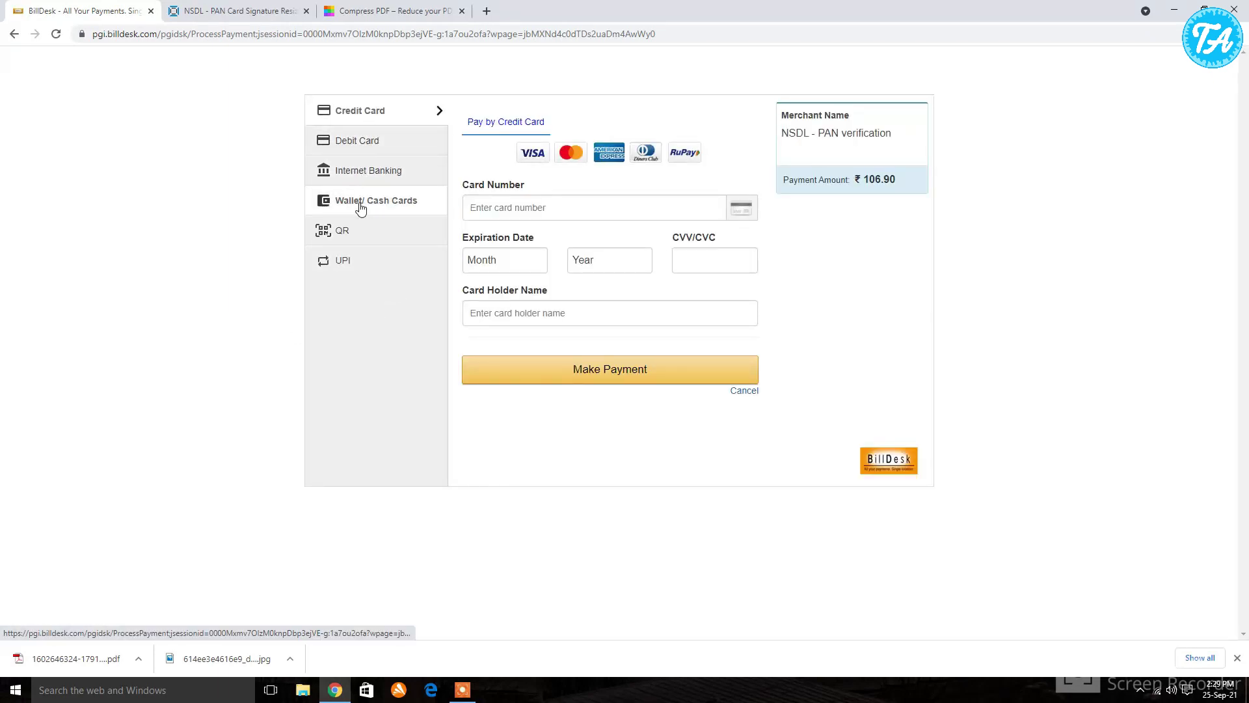
left_click(350, 267)
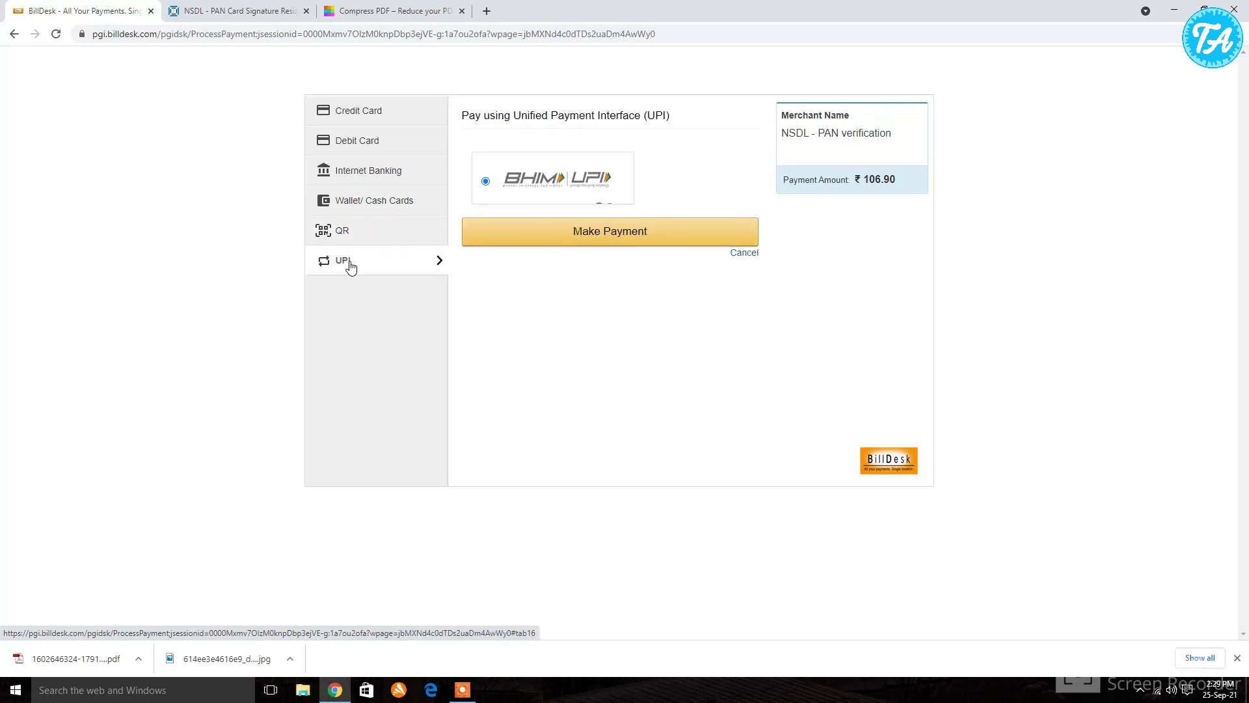
left_click(496, 241)
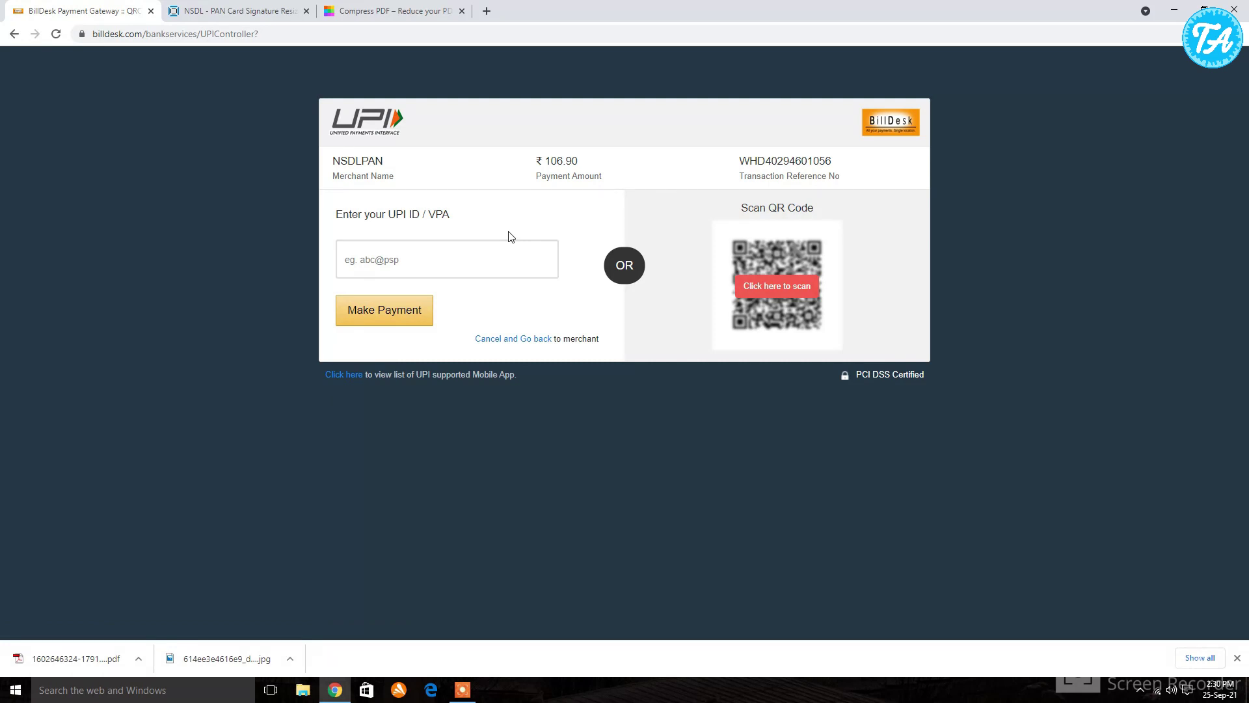
Step: Reveal the UPI QR code to pay the PAN application fee by scanning, and continue from the payment receipt to Aadhaar authentication
left_click(427, 265)
left_click(771, 288)
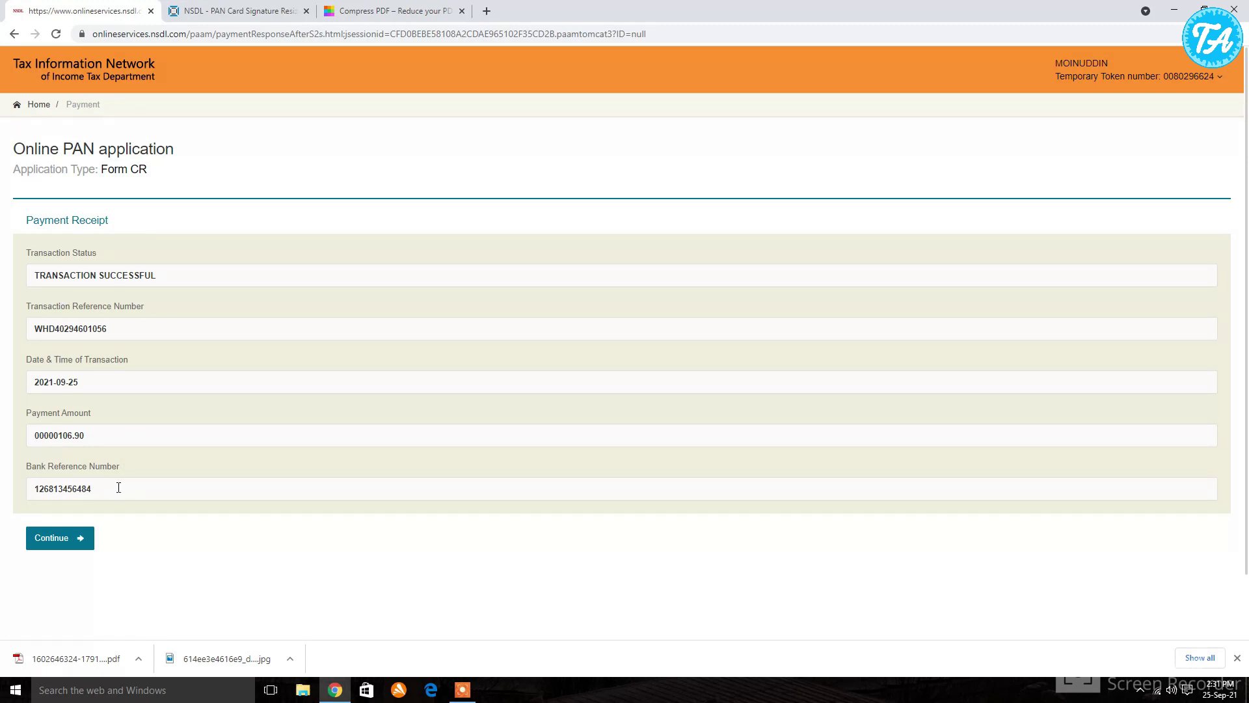
left_click(72, 548)
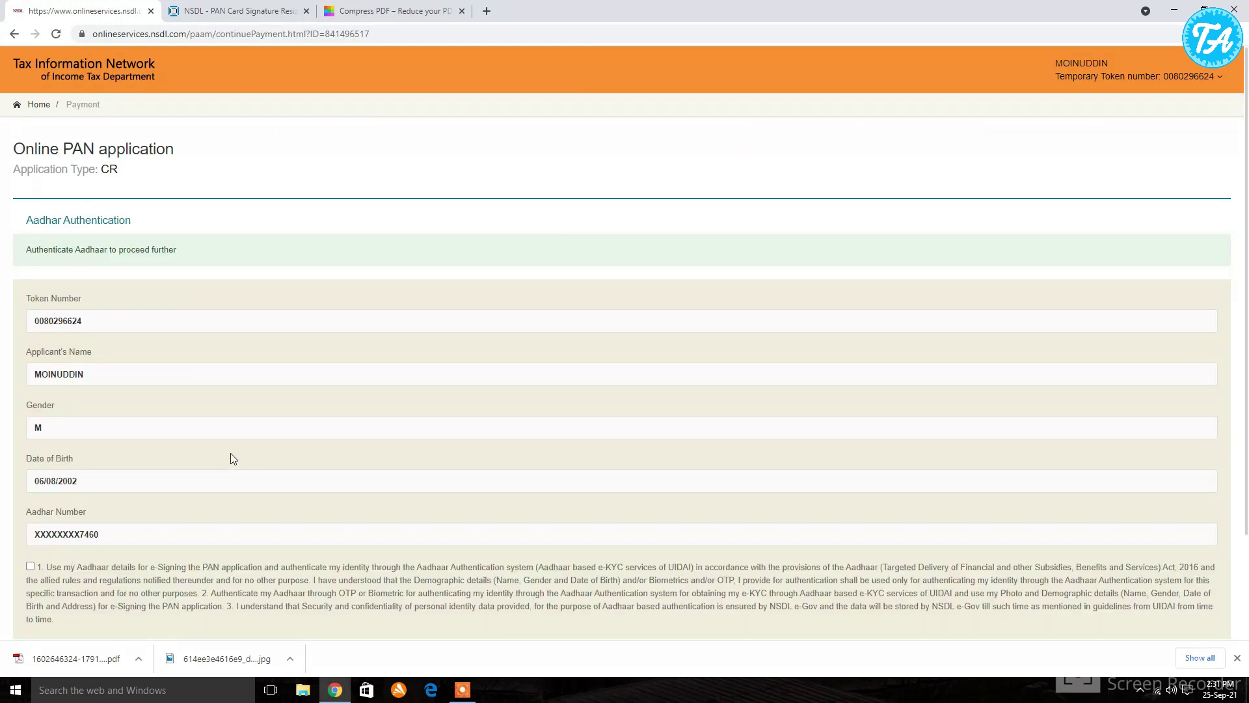
Step: Accept the Aadhaar e-KYC and e-signing consent, authenticate the applicant's Aadhaar and choose OTP authentication
scroll(48, 419, "down", 2)
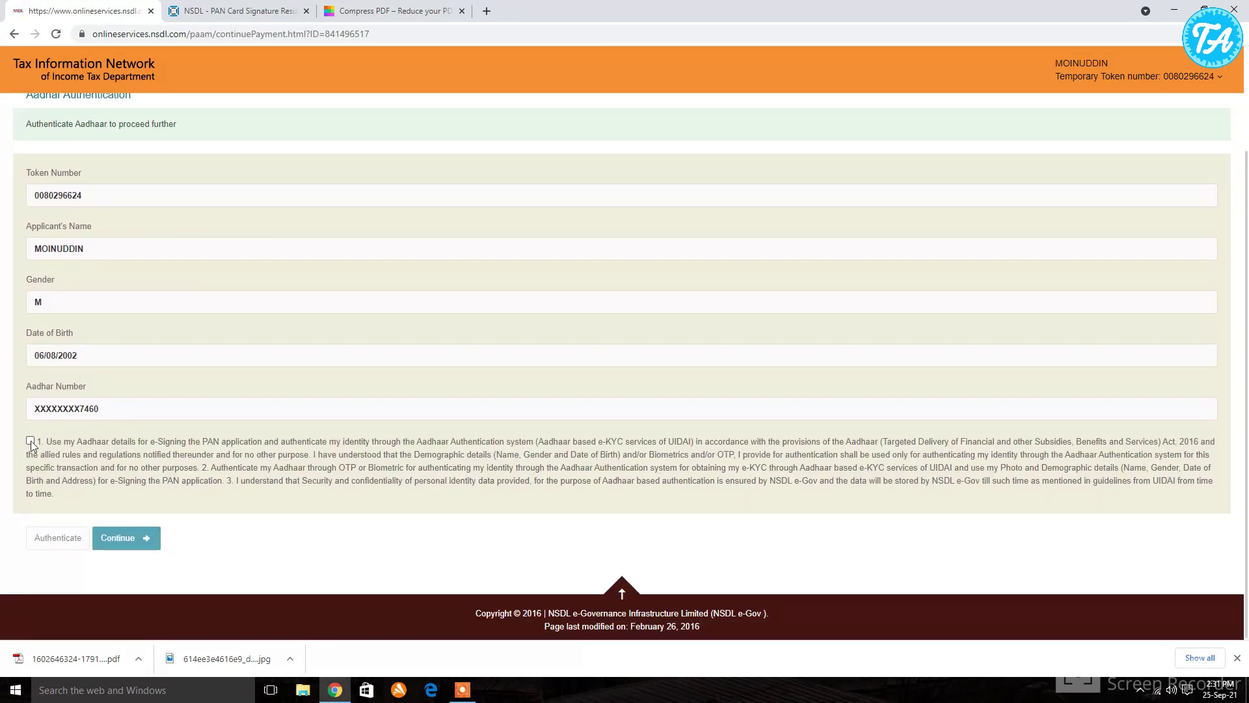
left_click(30, 441)
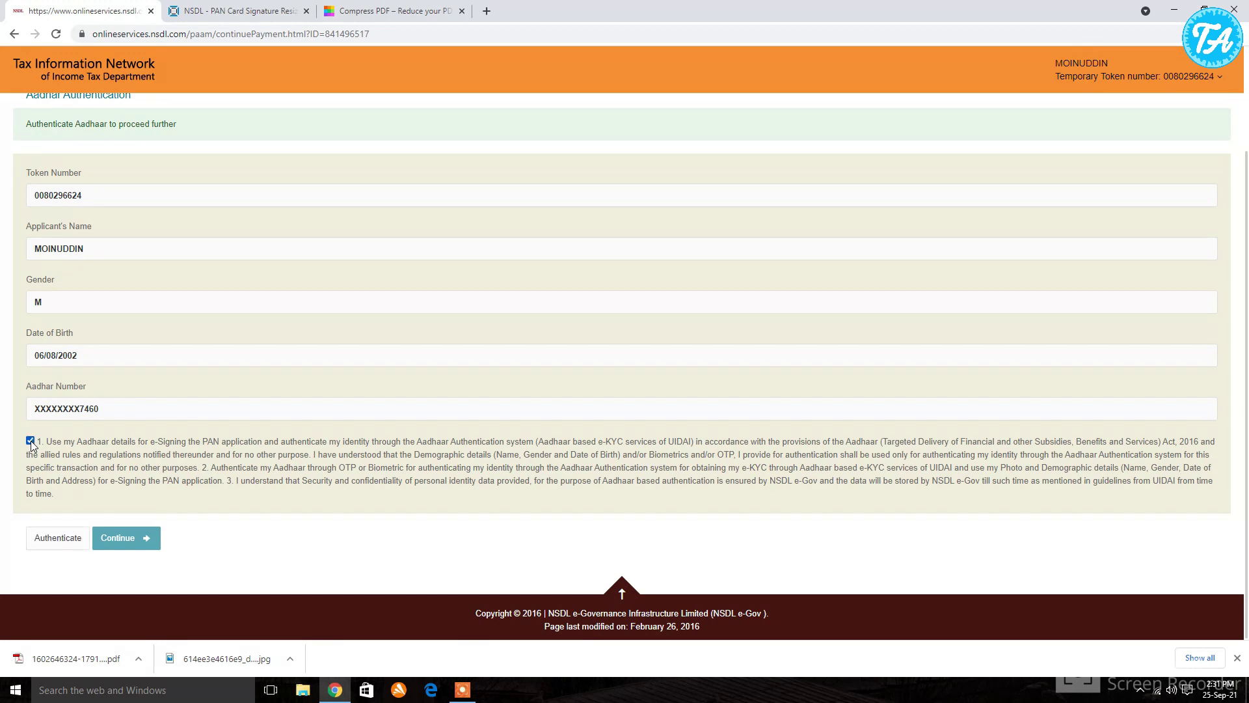
left_click(43, 538)
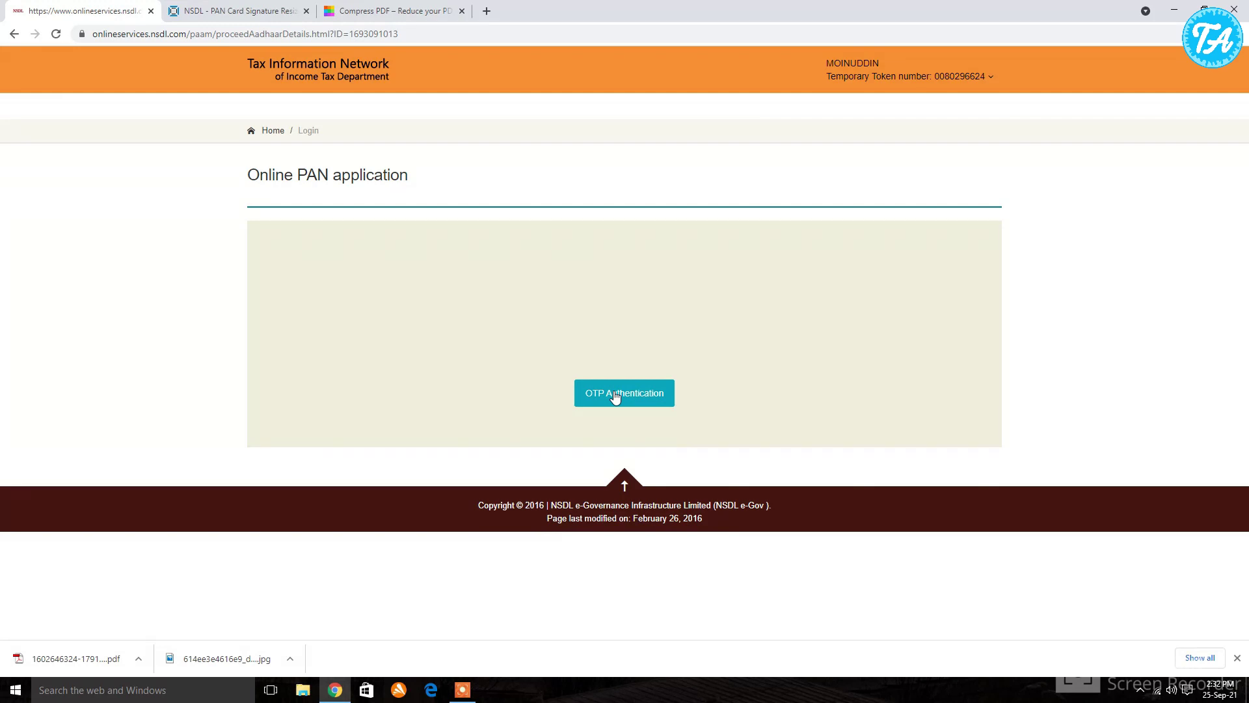
left_click(615, 395)
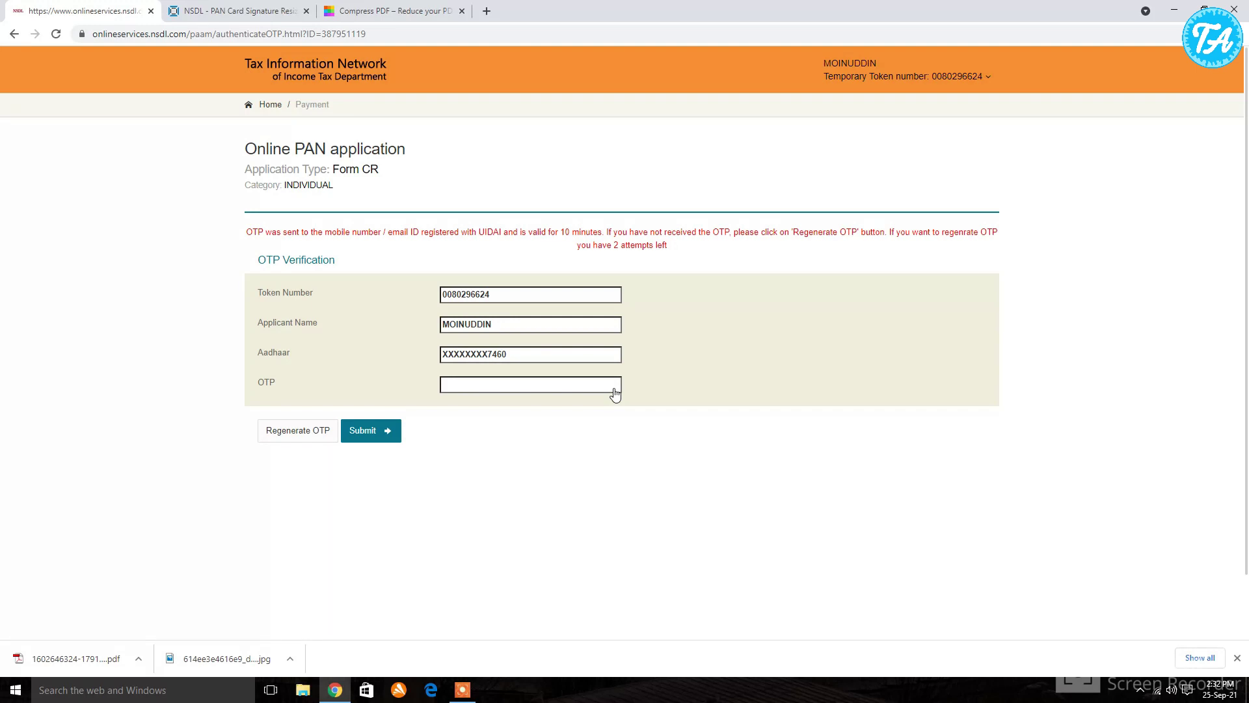
Step: Enter the Aadhaar verification OTP, submit it and continue with eSign for the PAN application
left_click(514, 378)
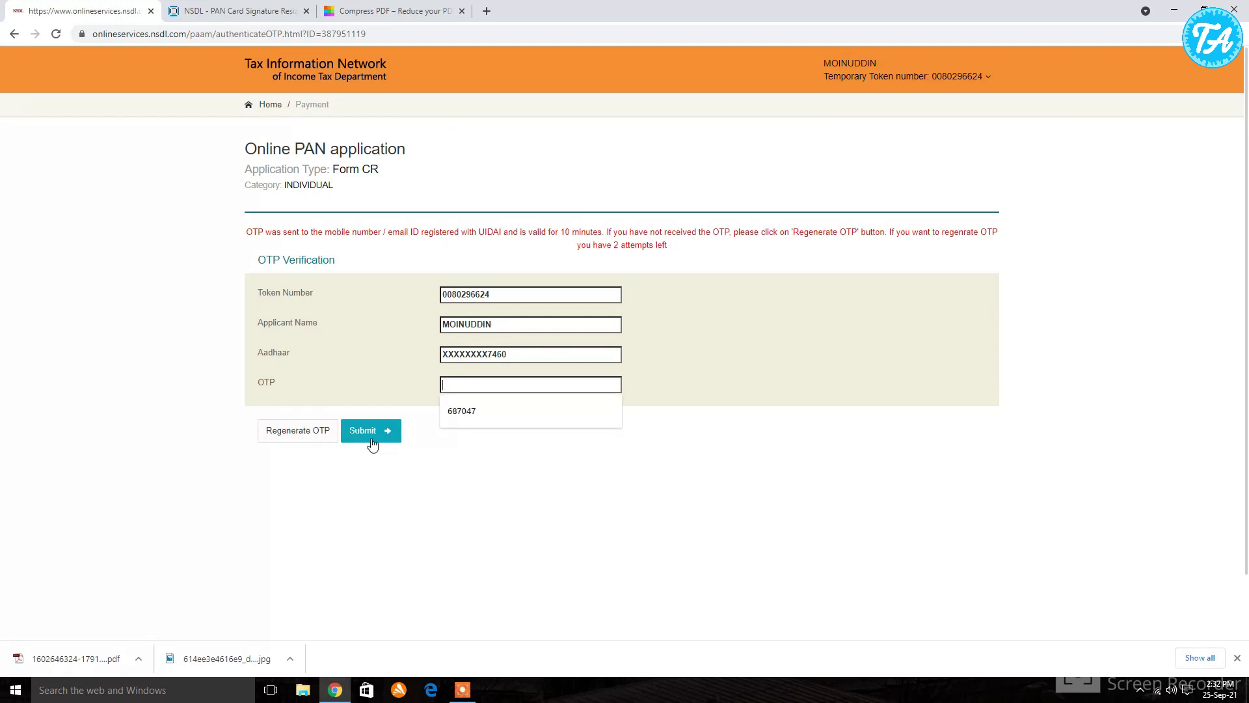
left_click(373, 466)
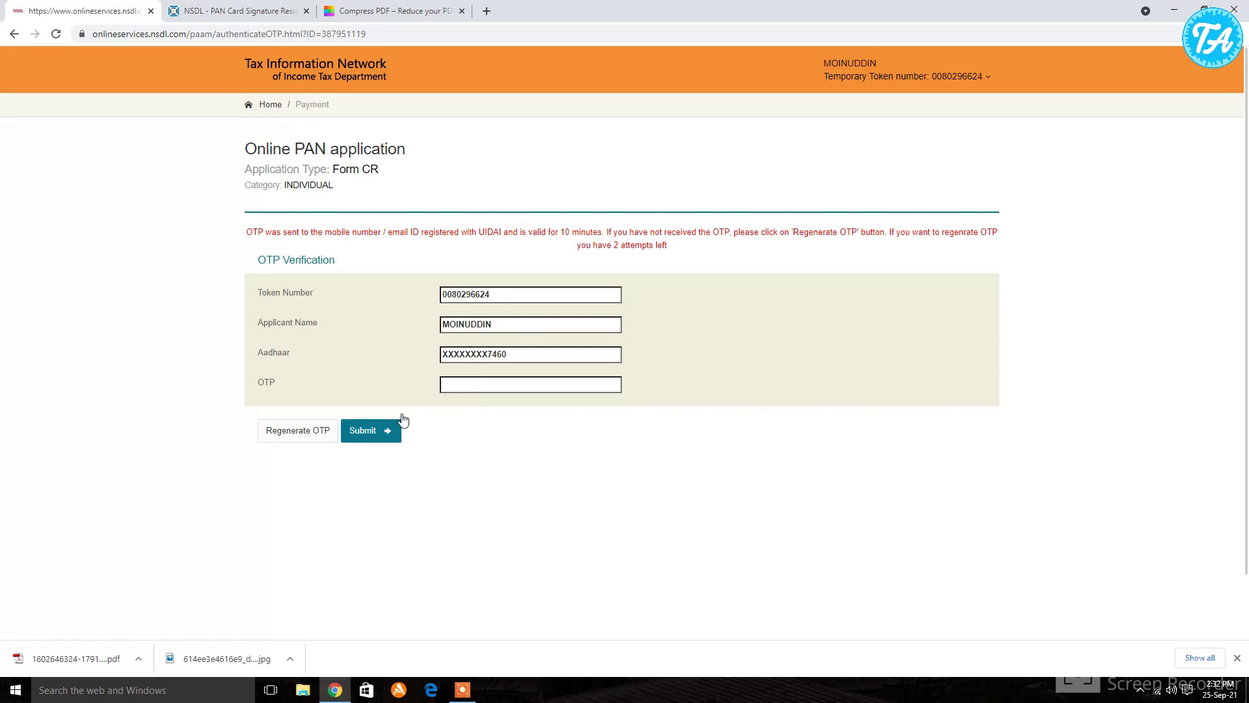
left_click(371, 431)
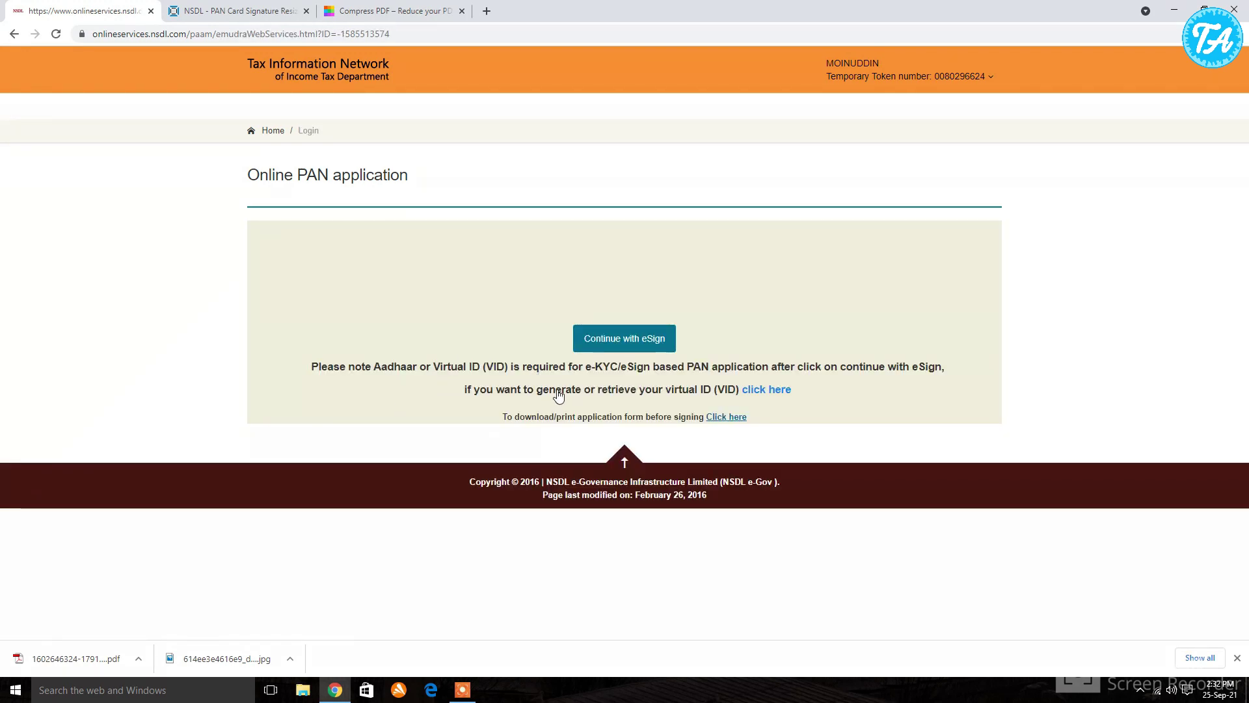
left_click(602, 339)
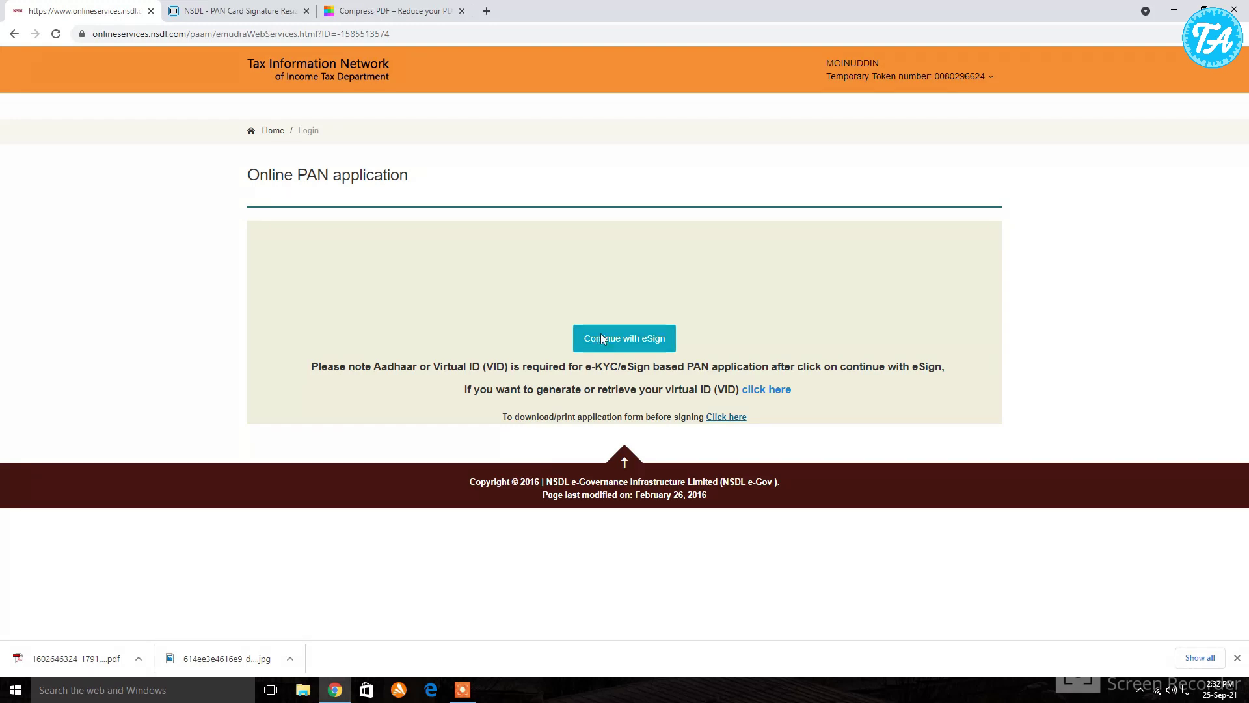